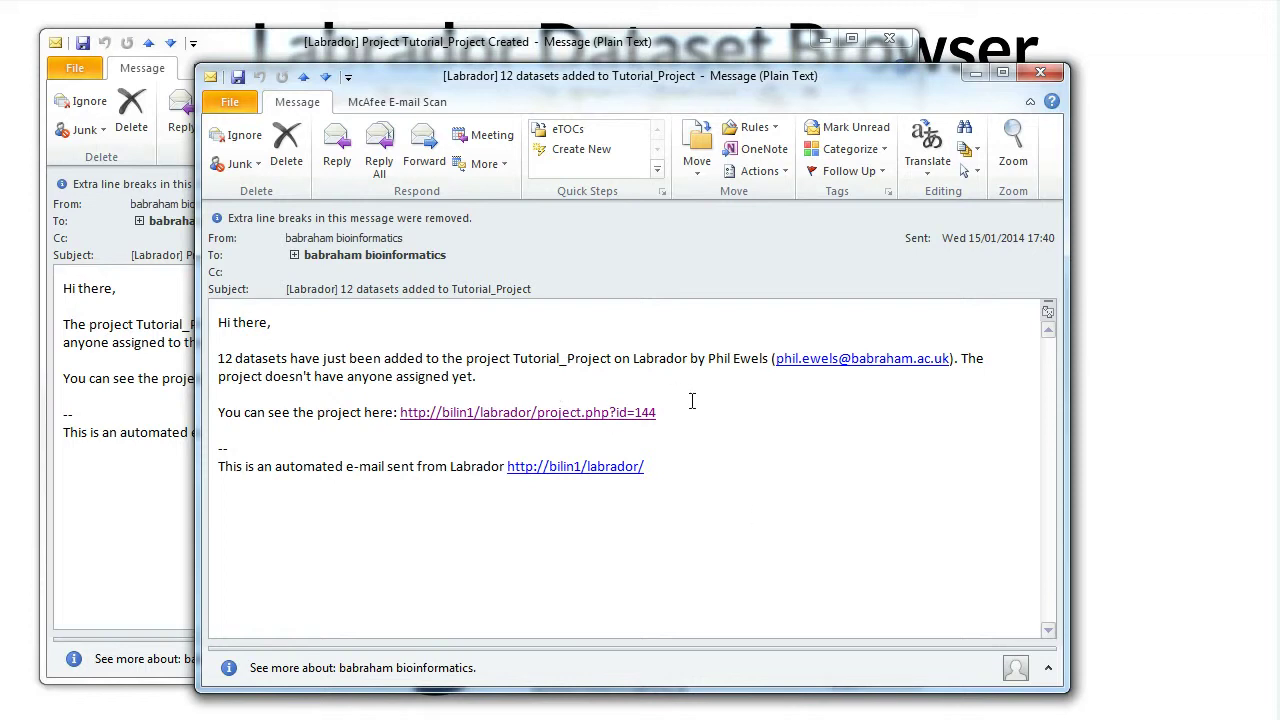
Follow the Tutorial_Project link in the notification e-mail and go to the Labrador home page
click(606, 413)
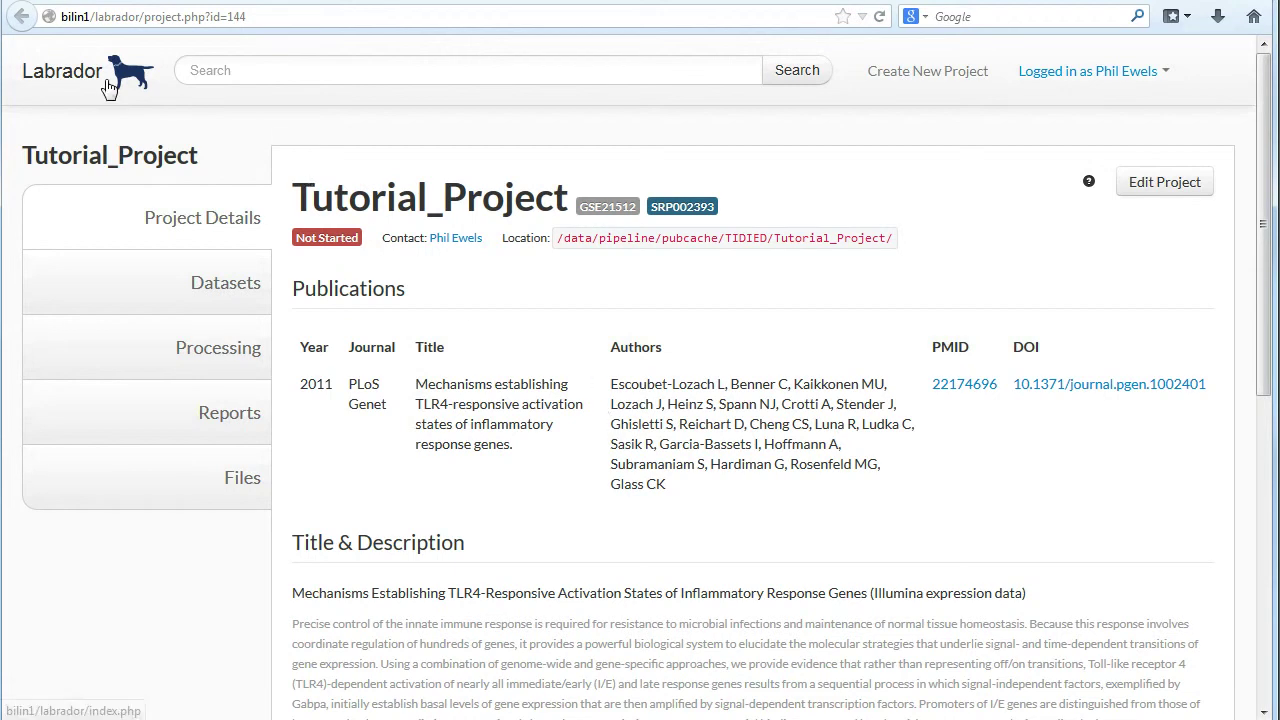
click(125, 78)
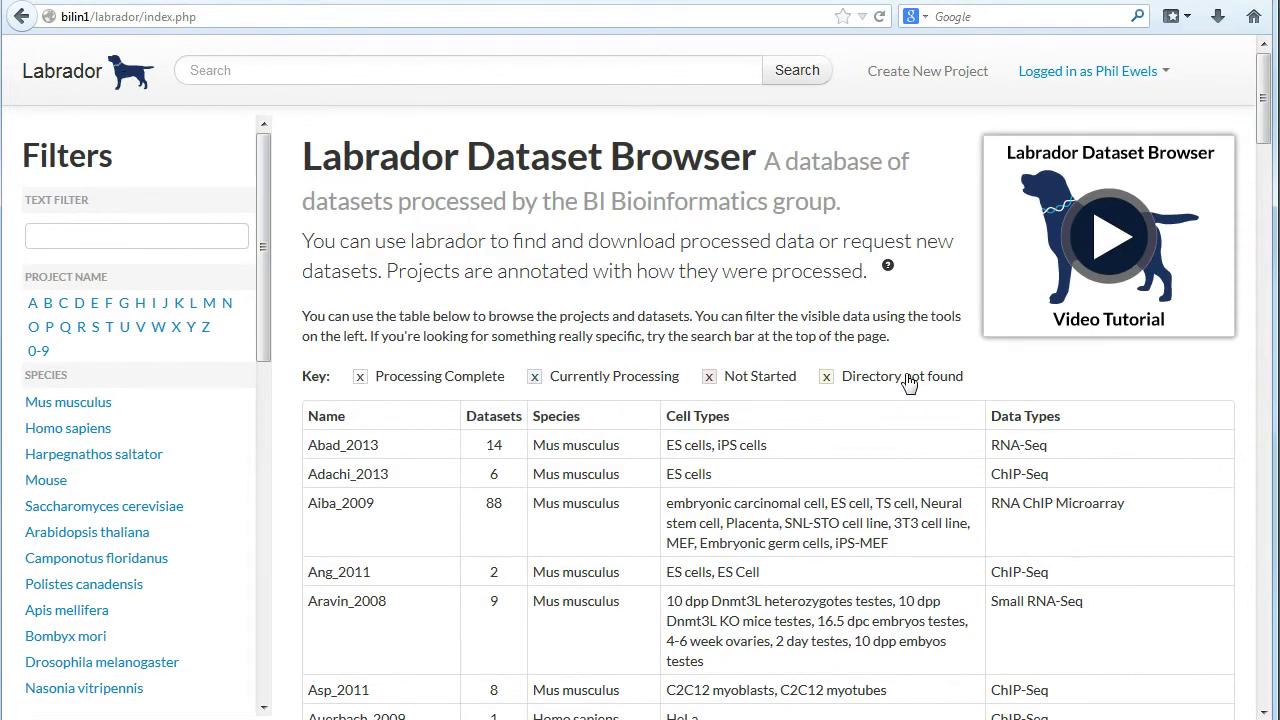
Hide the projects with completed processing from the project list and open Tutorial_Project
click(462, 384)
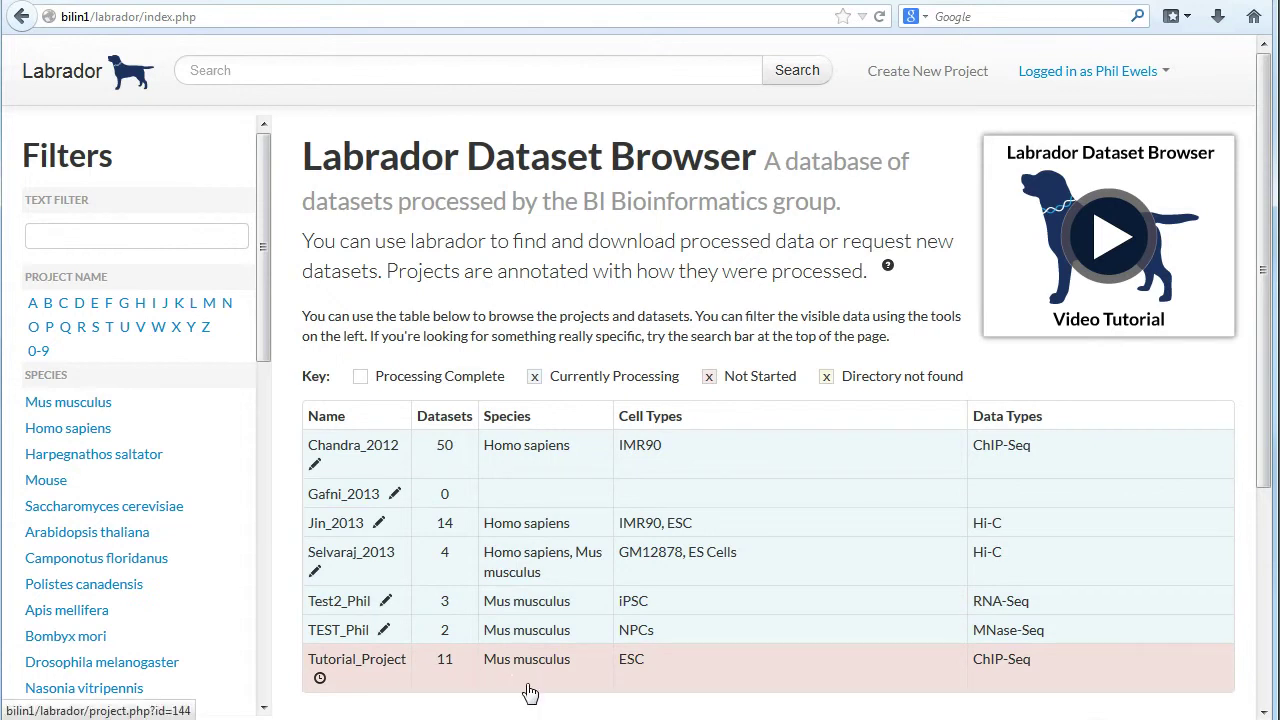
scroll(514, 674, down, 2)
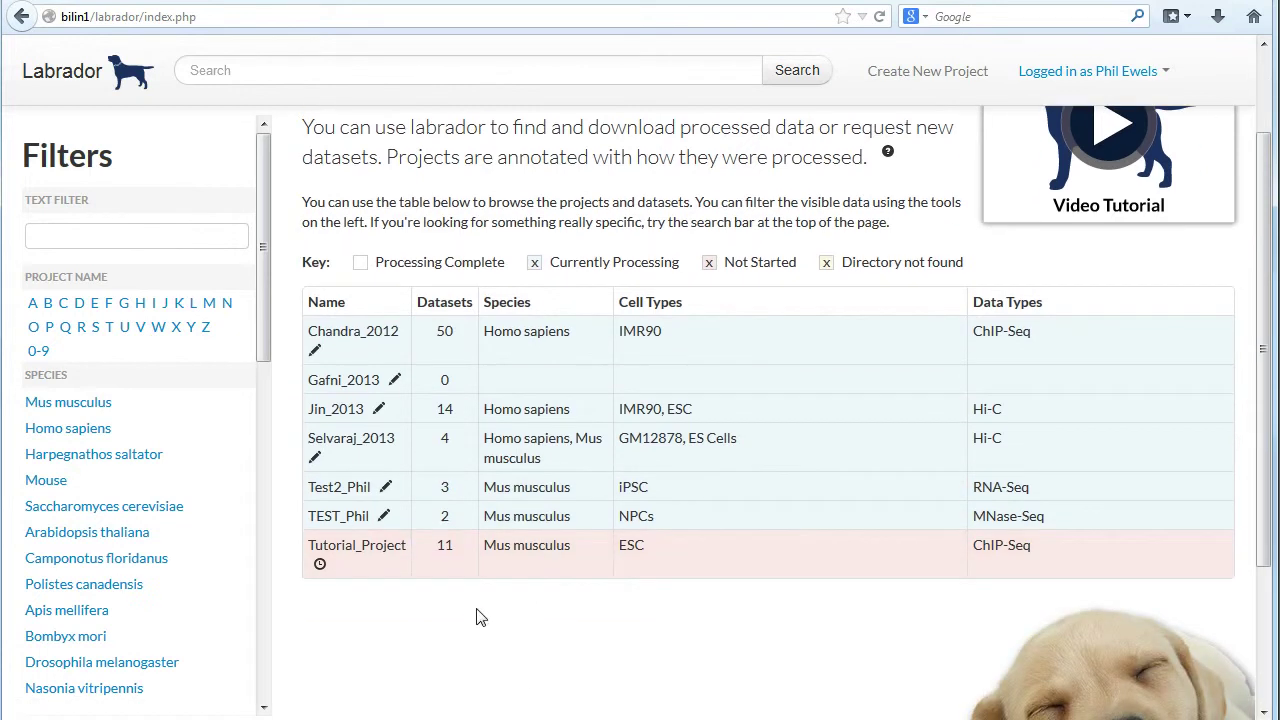
click(378, 550)
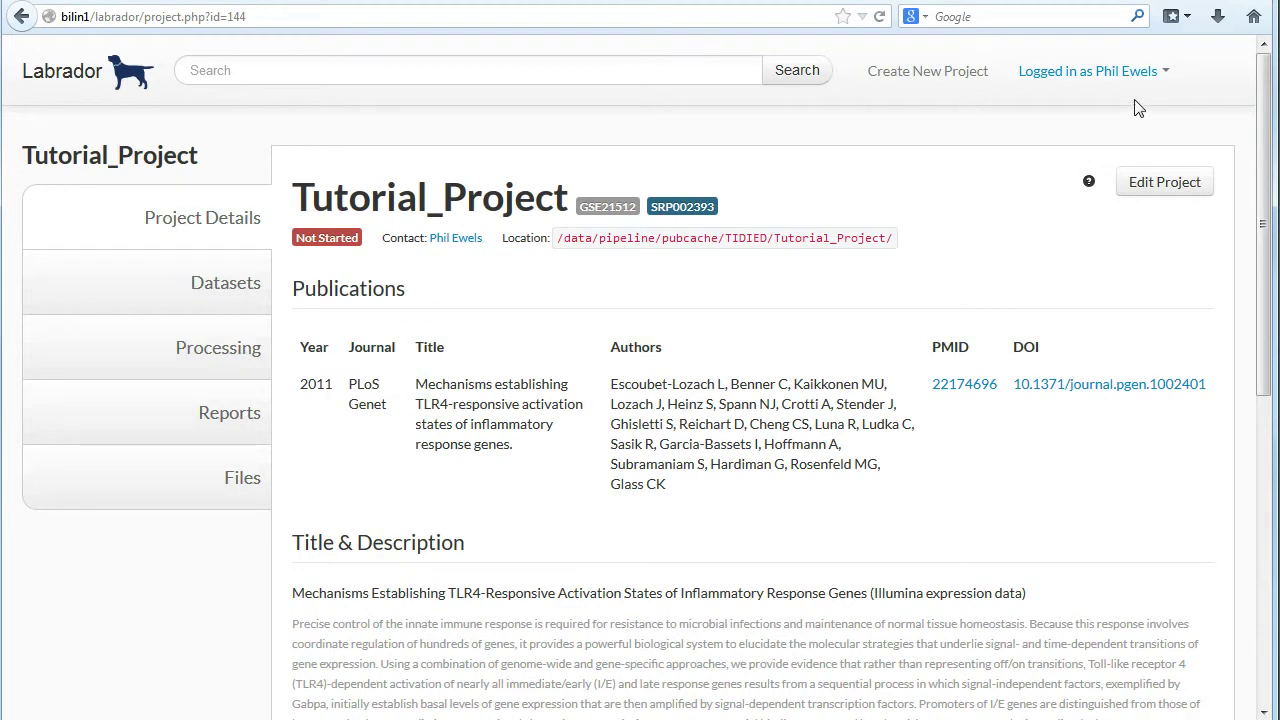
List the projects not assigned to anyone and open Tutorial_Project from that list
click(1157, 76)
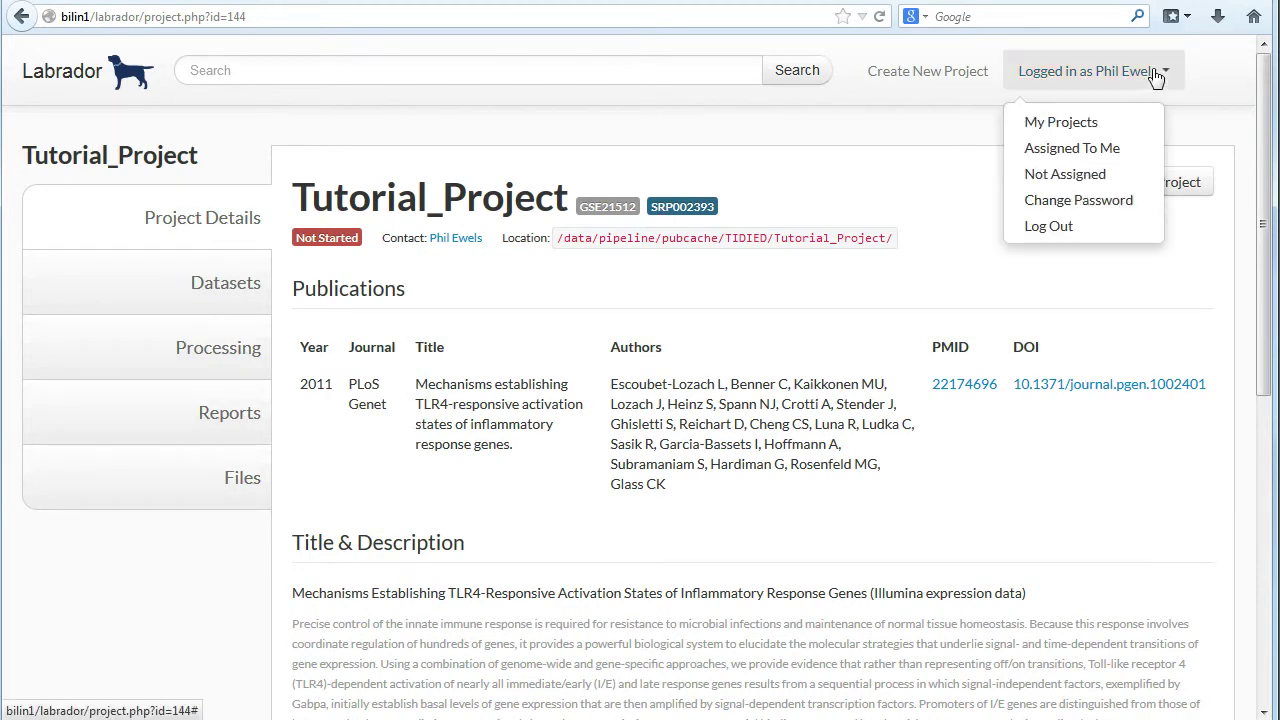
click(1082, 177)
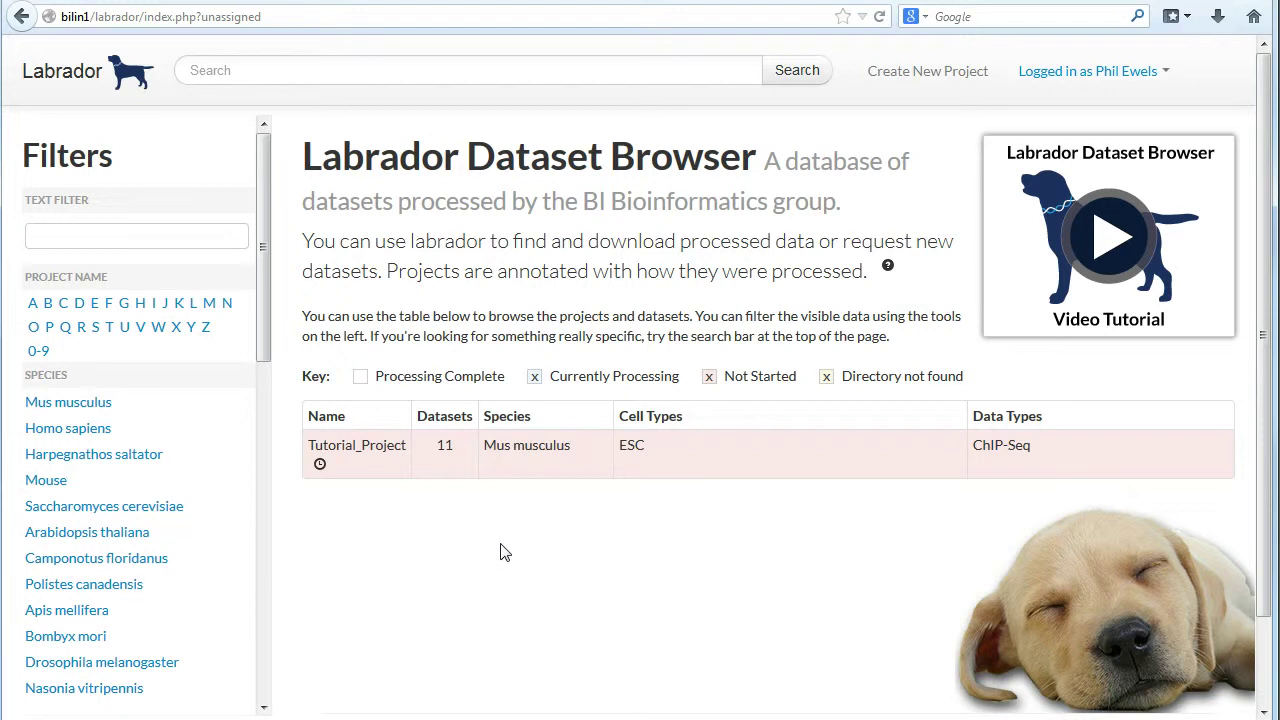
click(466, 468)
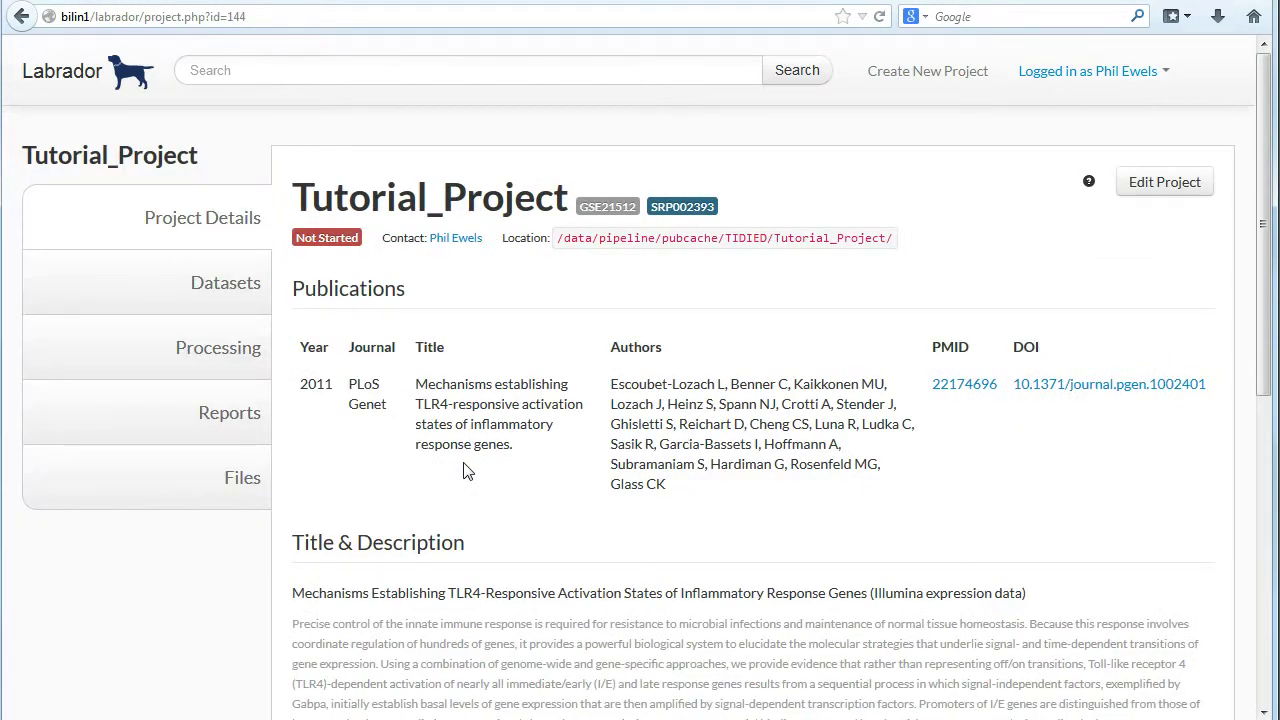
Review the full list of datasets belonging to Tutorial_Project
click(228, 305)
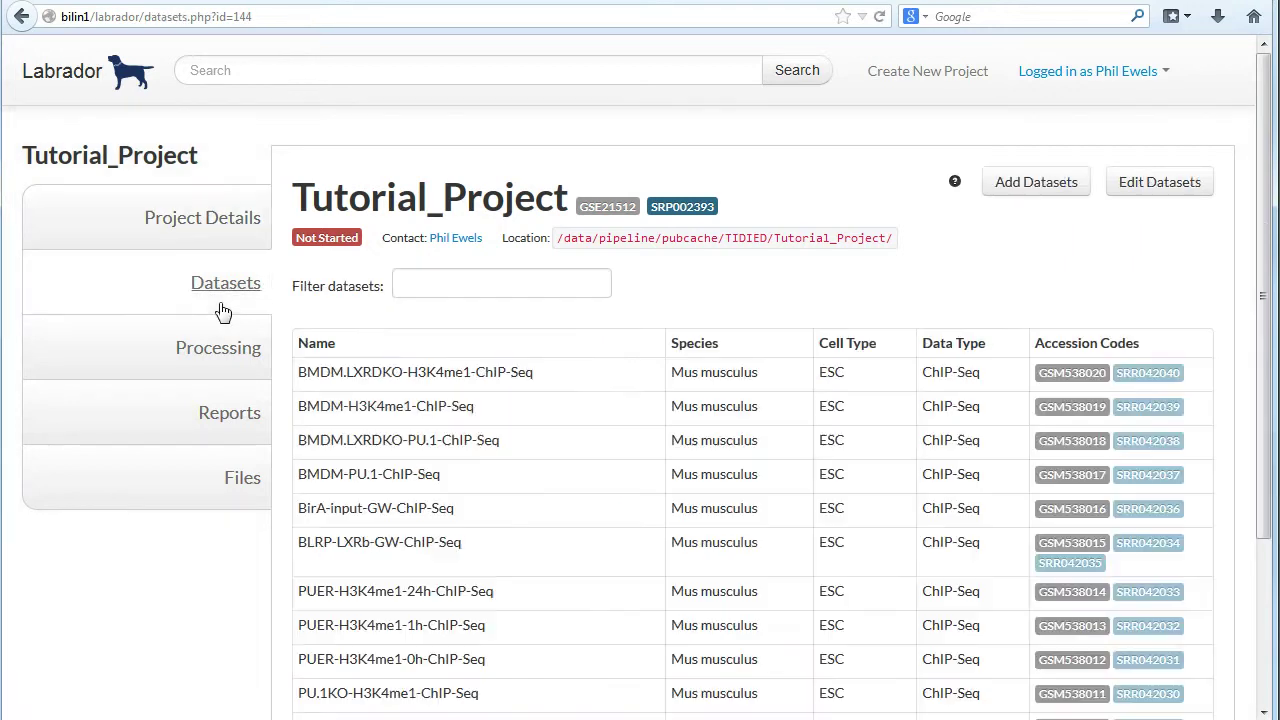
scroll(397, 447, down, 4)
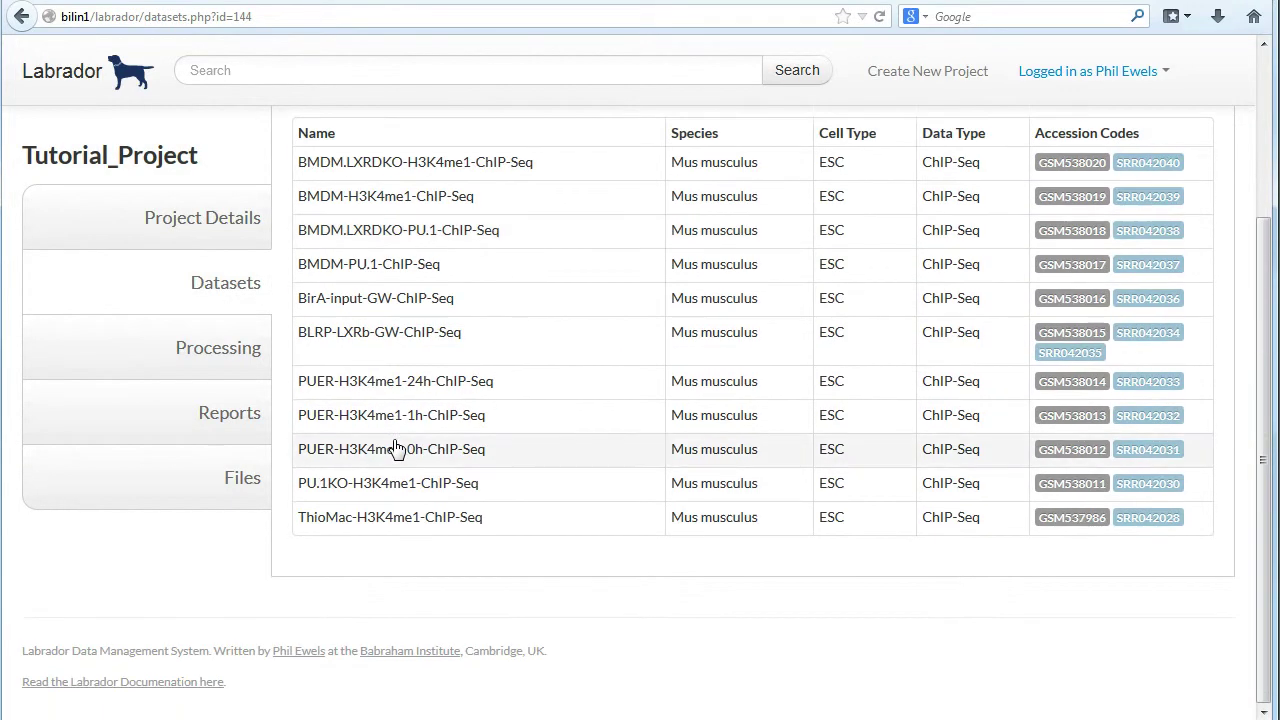
scroll(397, 447, up, 4)
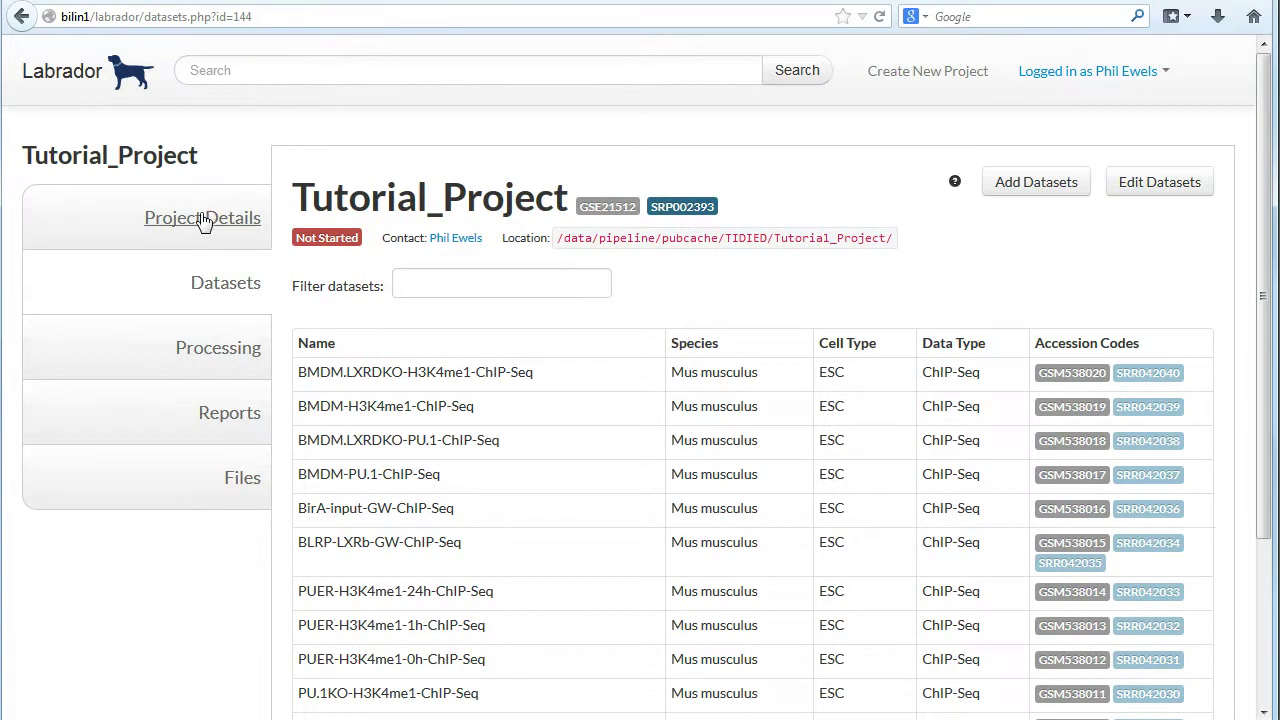
Return to the project details and try the contact person's link
click(205, 220)
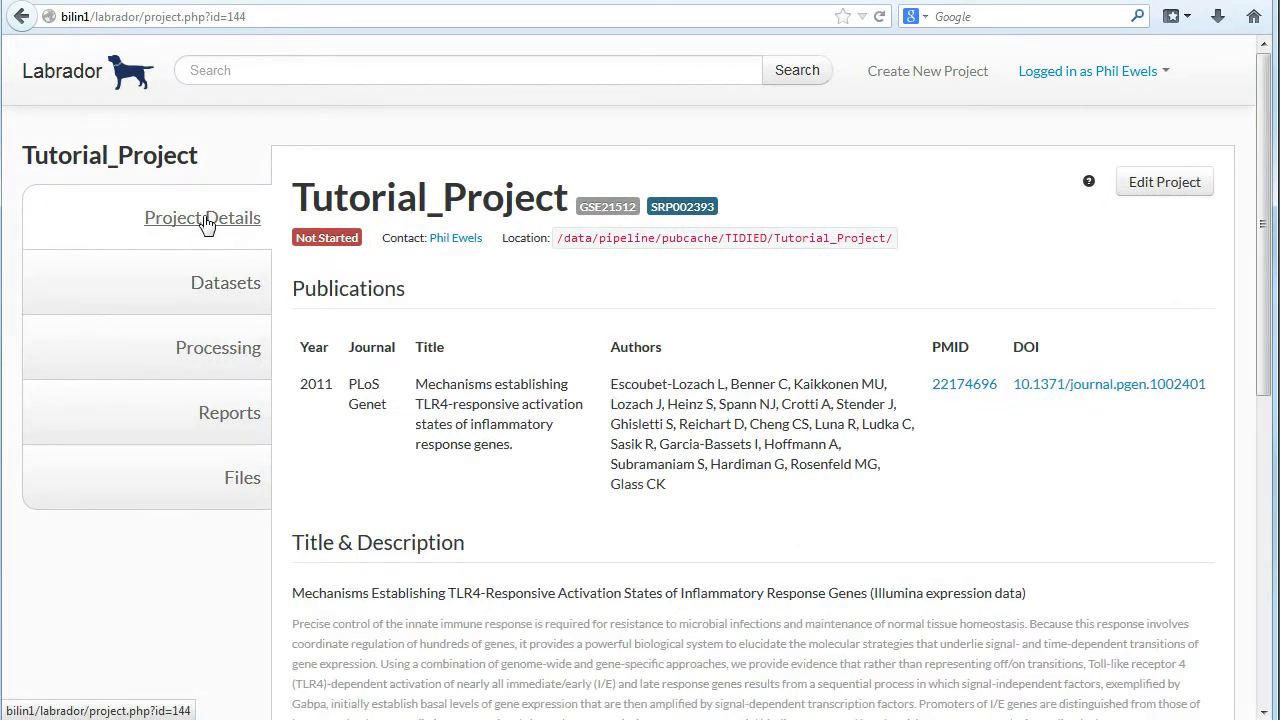
click(455, 245)
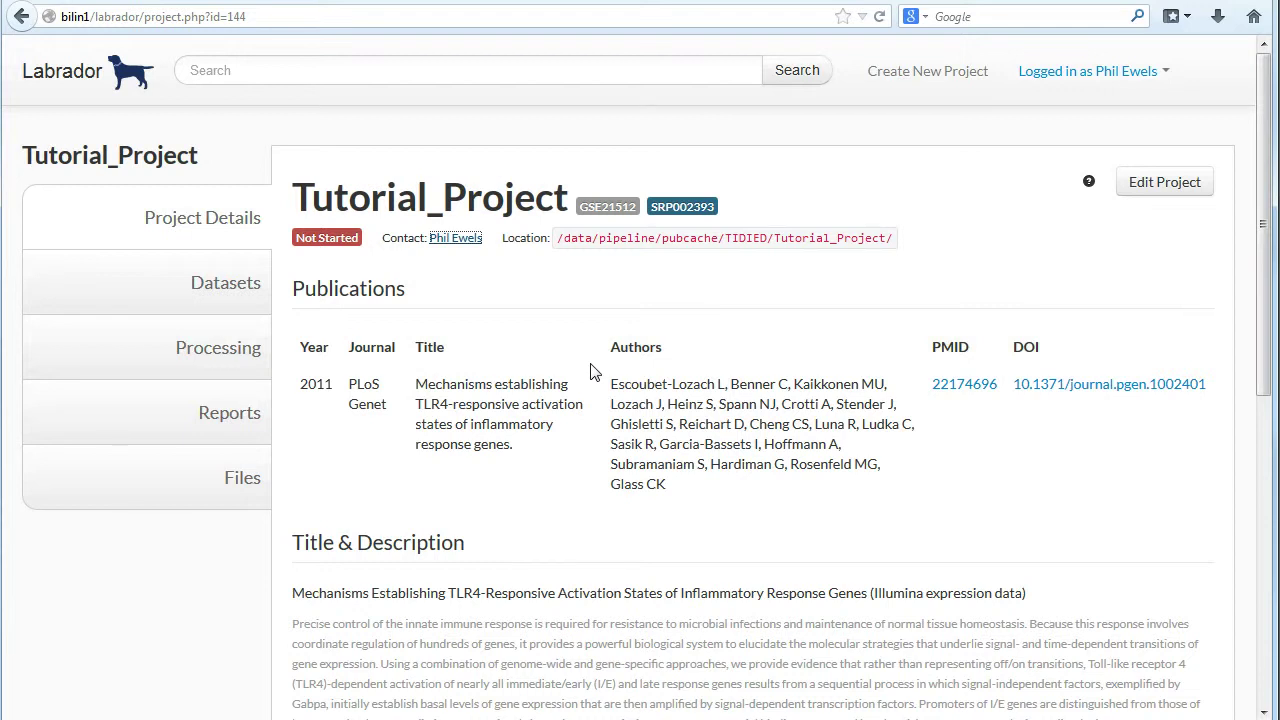
click(536, 348)
Edit Tutorial_Project to assign it to the logged-in user with the status Currently Processing, and save the project
click(1167, 188)
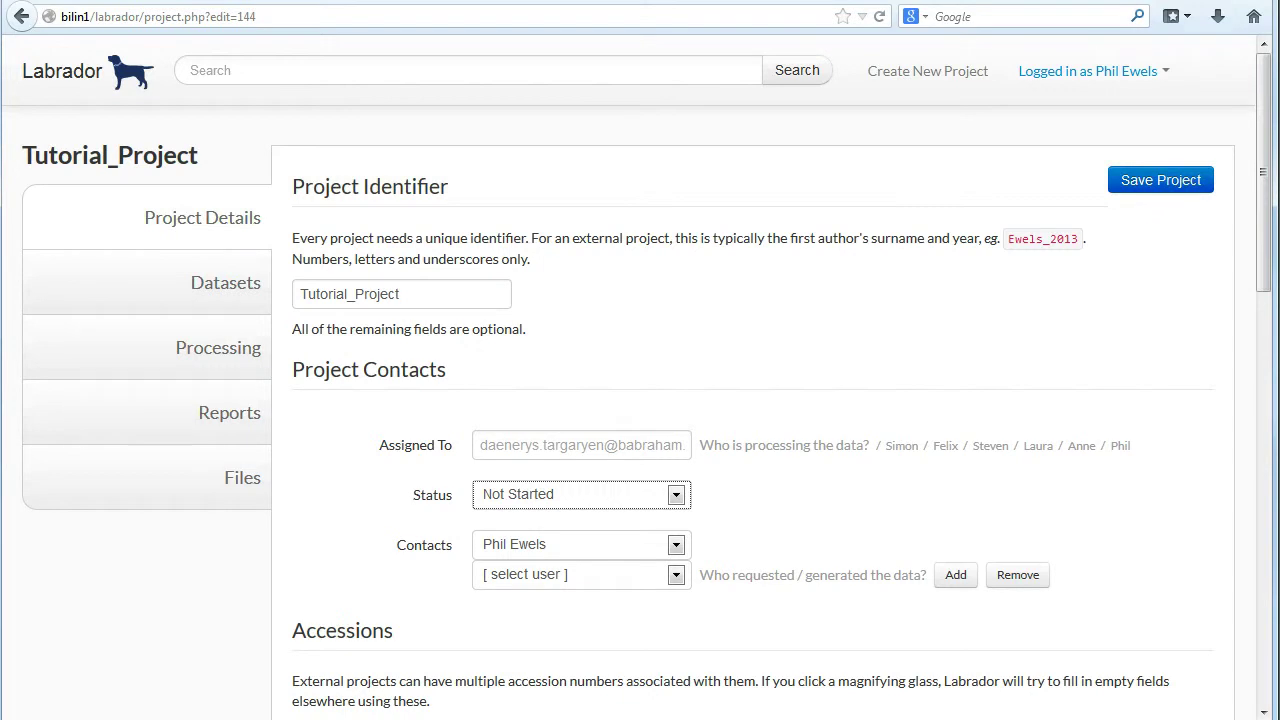
scroll(1110, 228, down, 2)
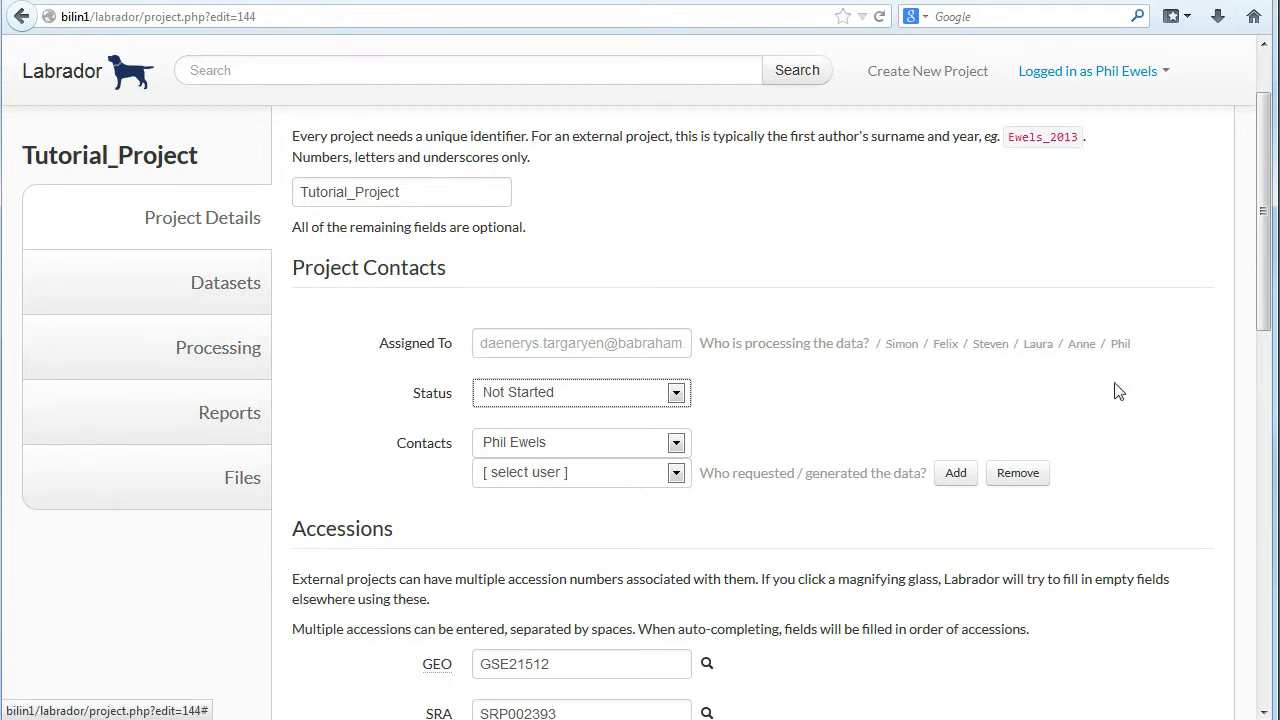
click(1122, 345)
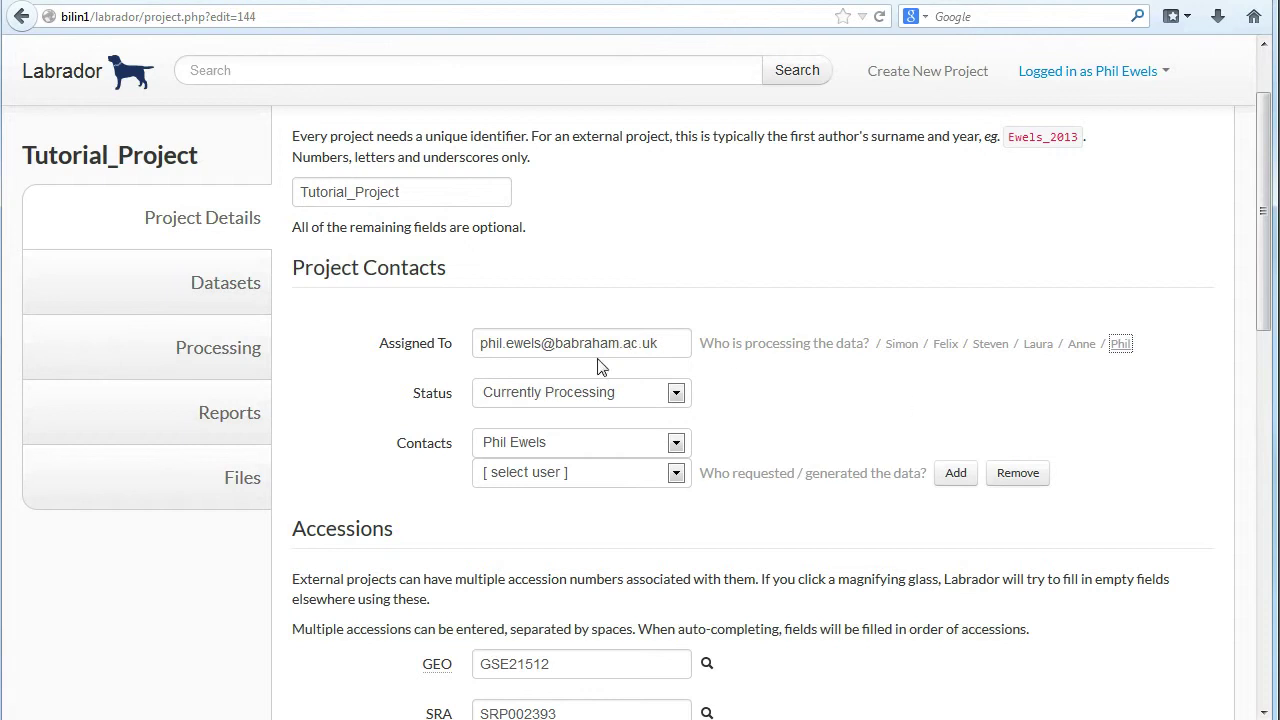
click(512, 402)
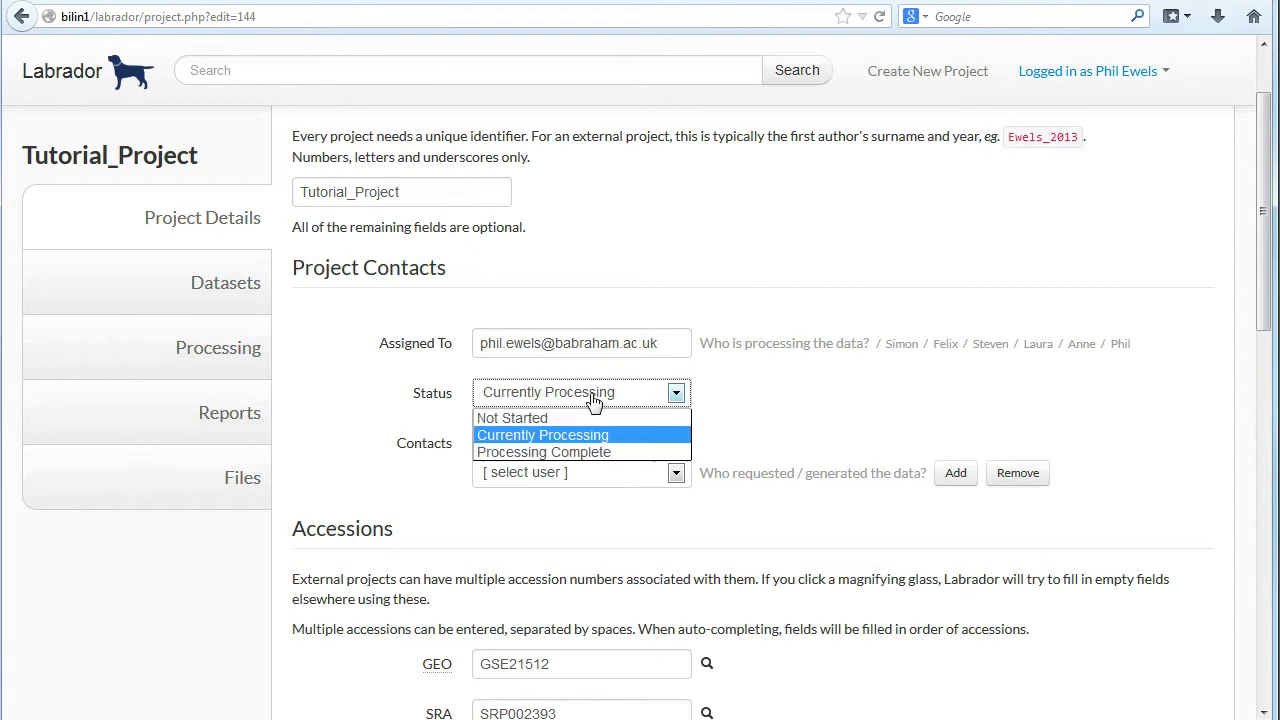
click(762, 400)
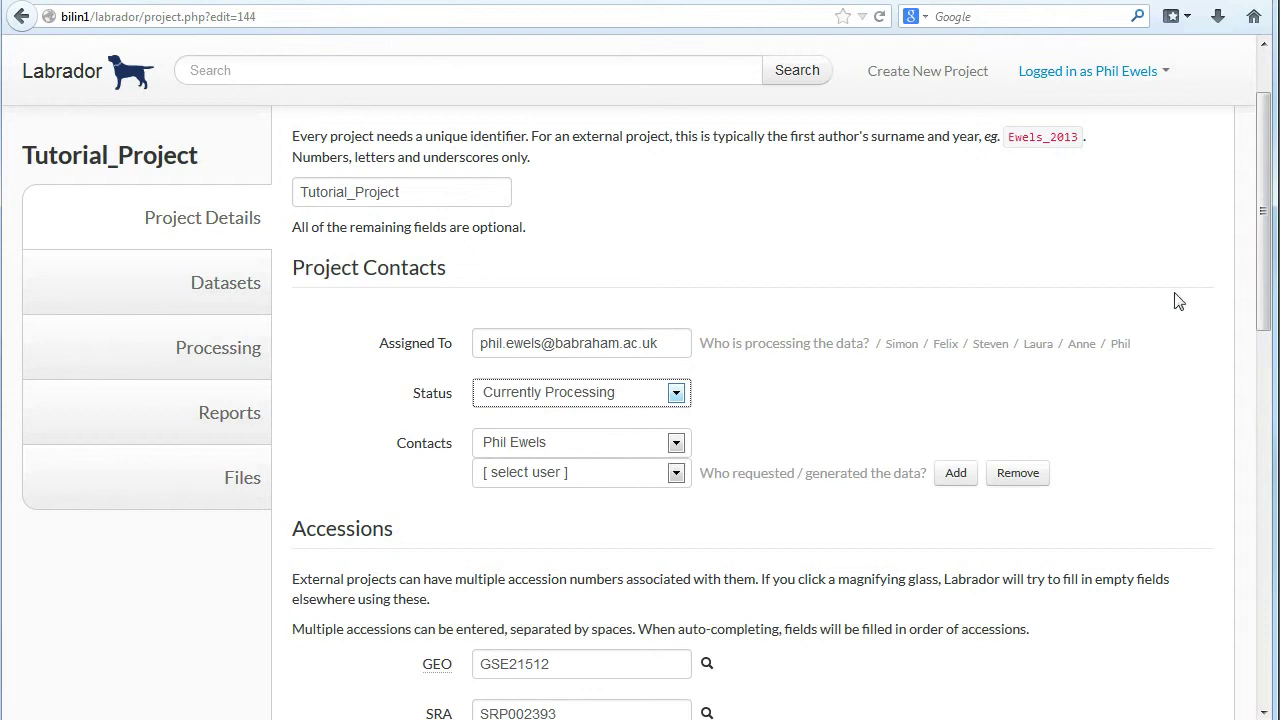
drag(1262, 262, 1246, 242)
scroll(1190, 198, up, 1)
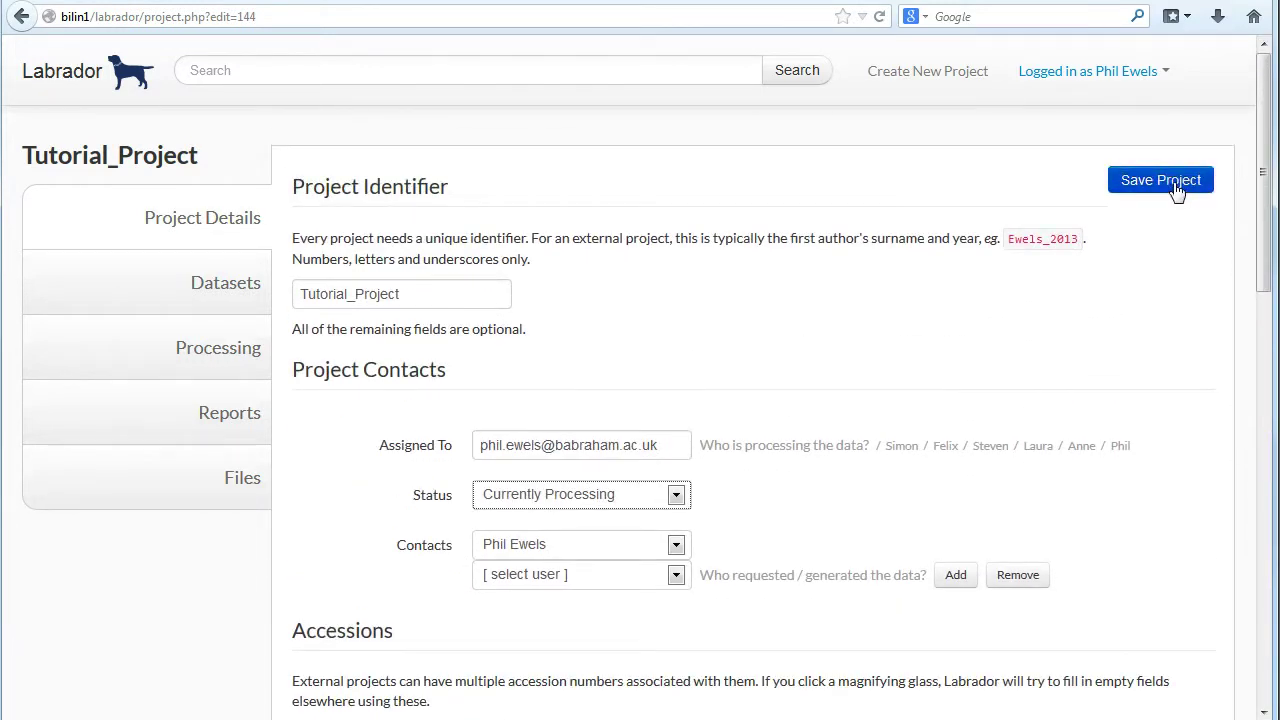
click(1177, 188)
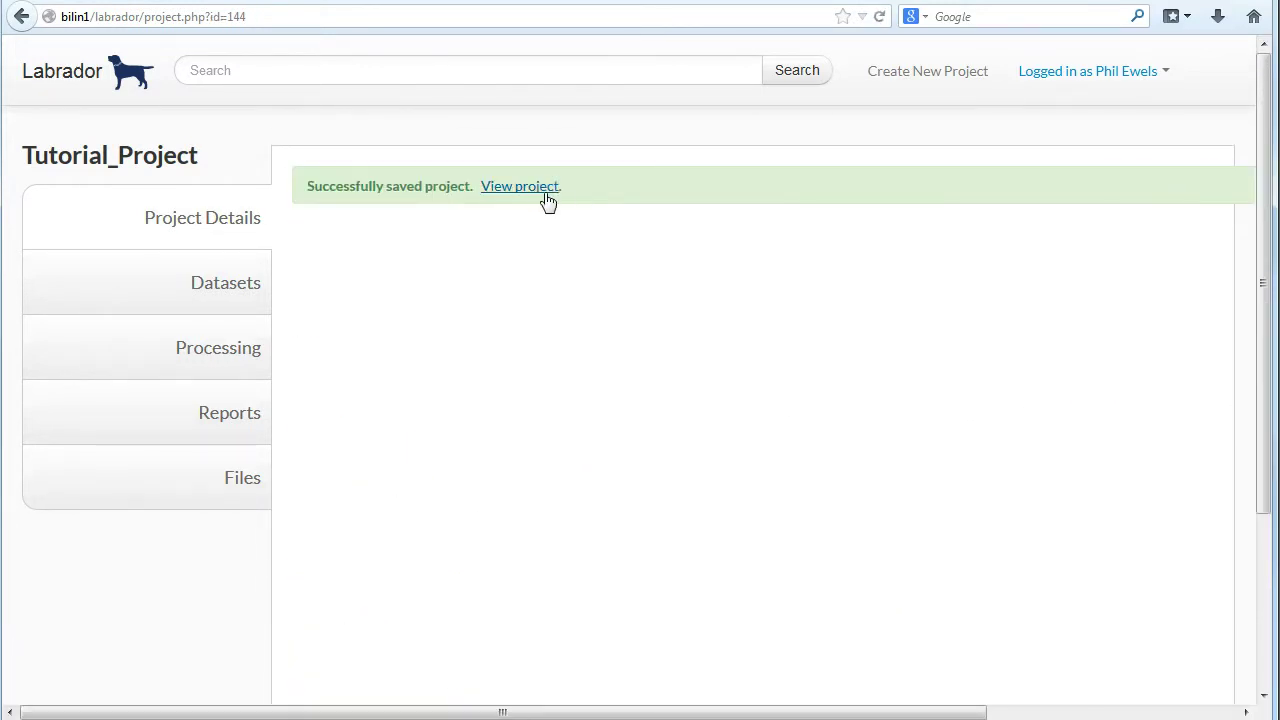
View the saved project and check its processing status label
click(548, 197)
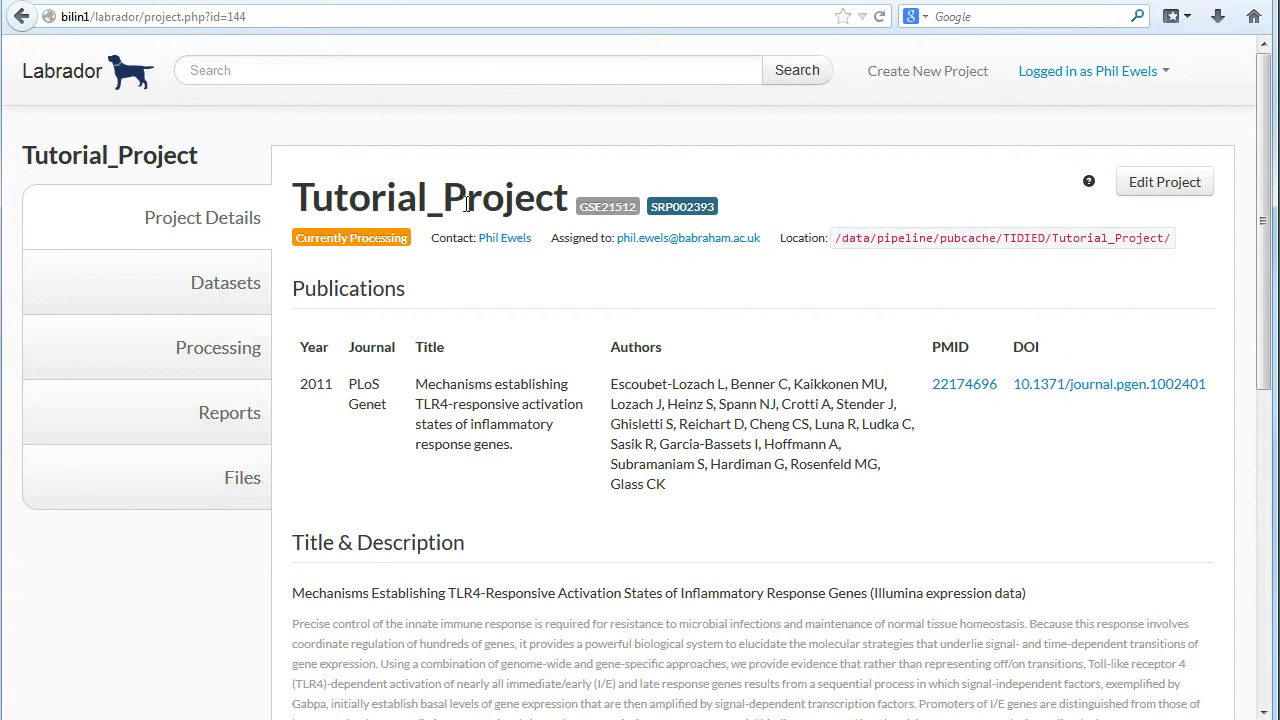
drag(304, 238, 393, 240)
click(393, 245)
Examine the available status options in the project's edit form and return to the project details without saving
click(1150, 181)
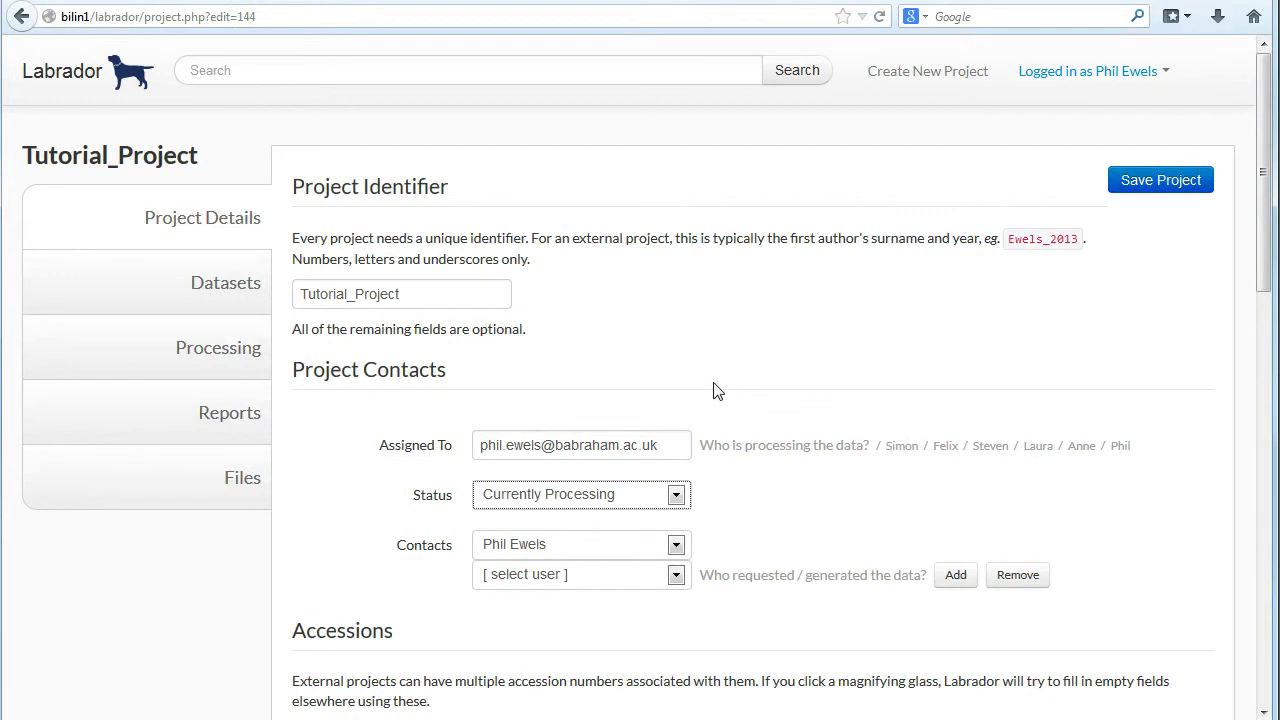
scroll(714, 391, down, 2)
click(674, 380)
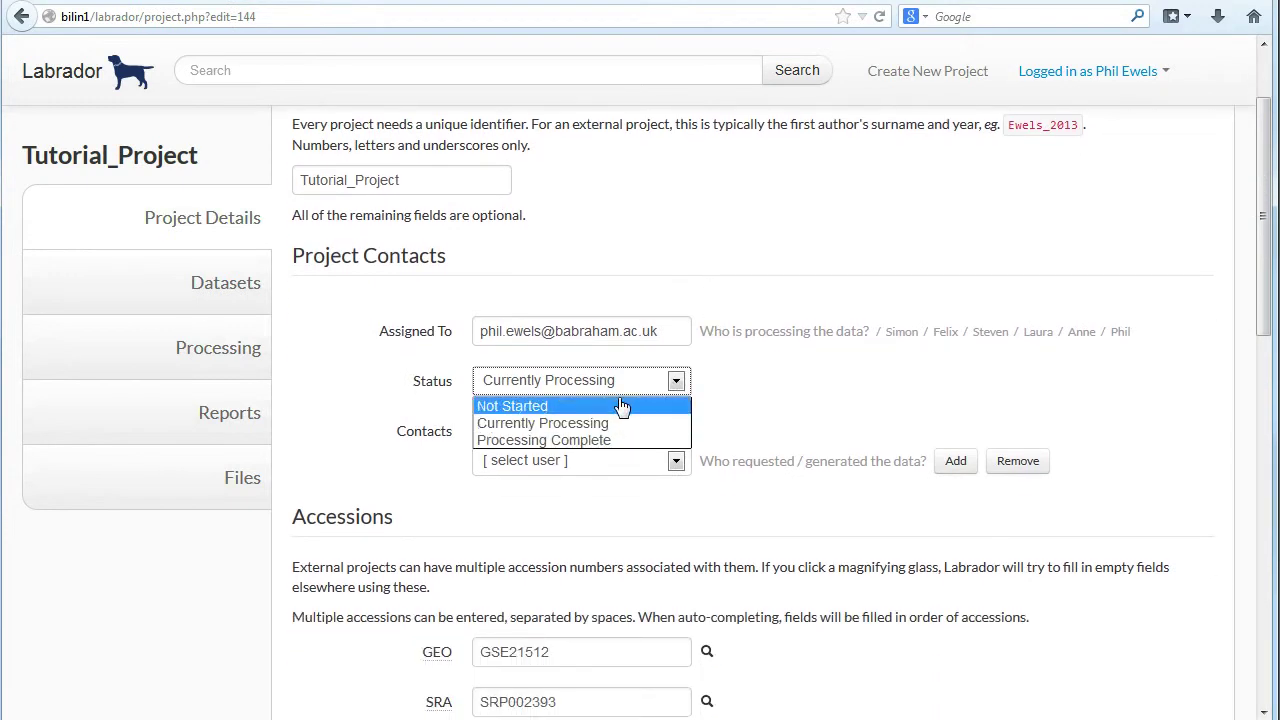
click(785, 410)
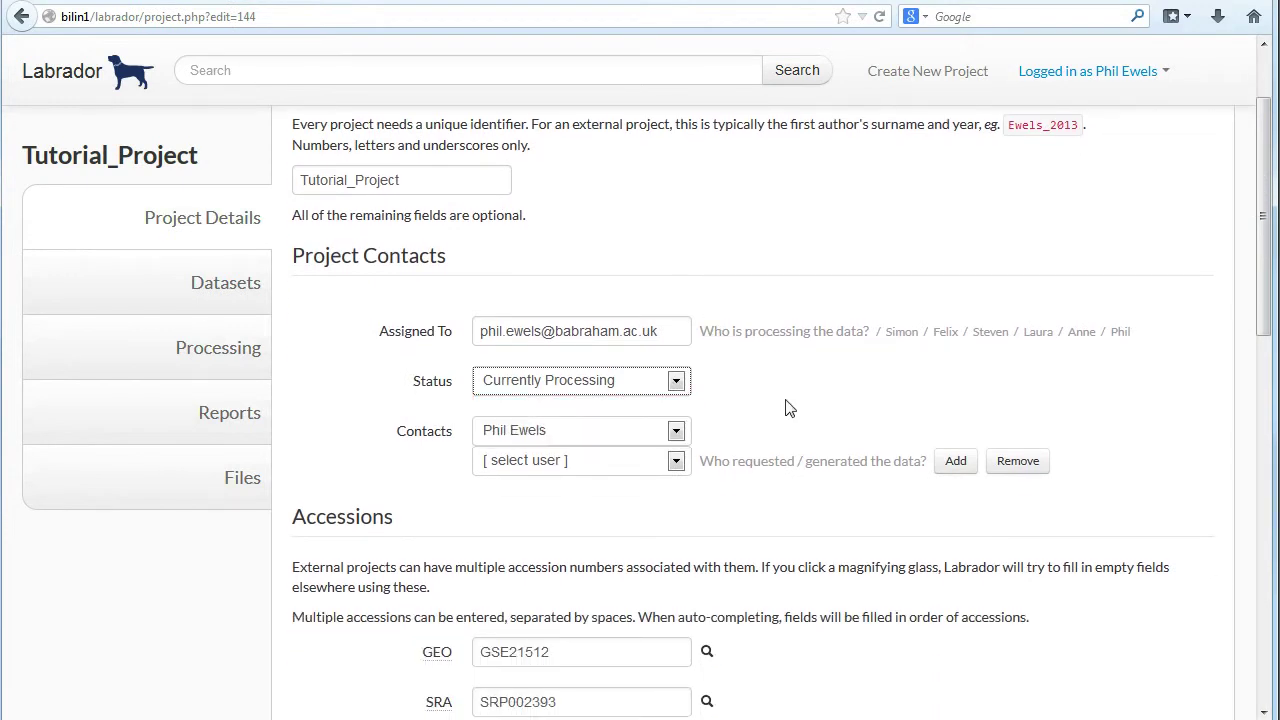
click(32, 19)
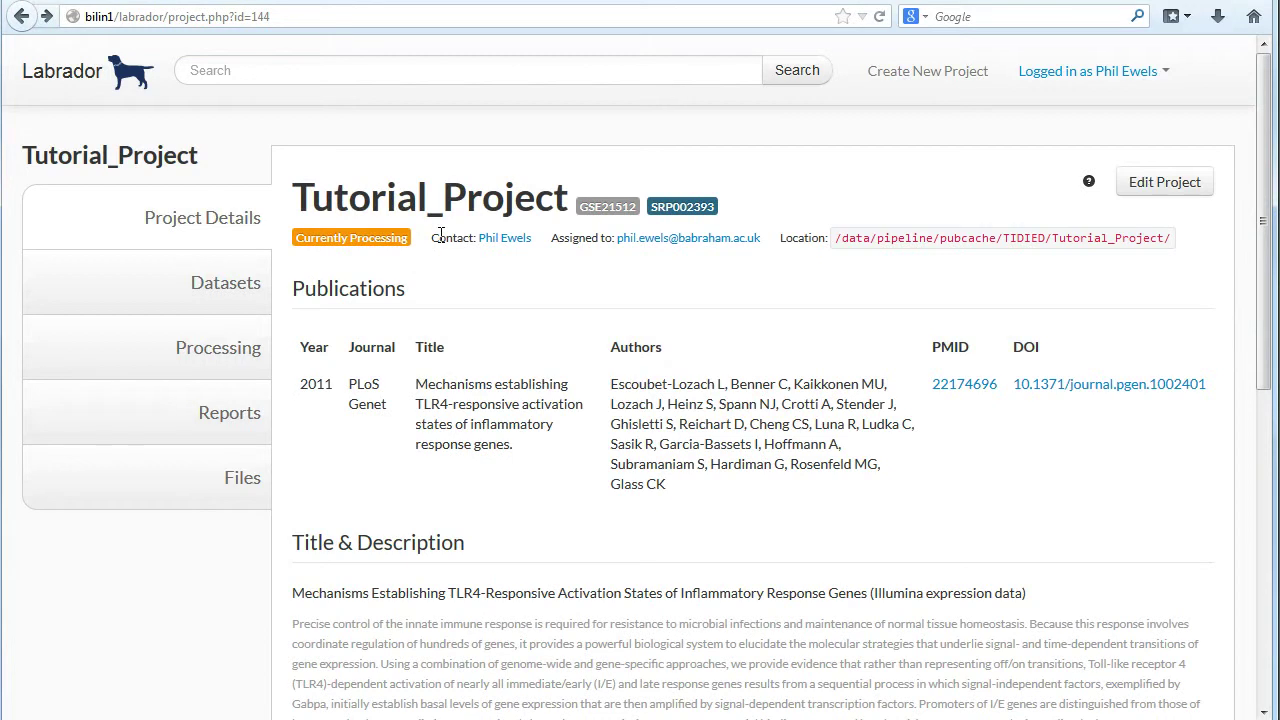
Start a new processing script for Tutorial_Project
click(226, 294)
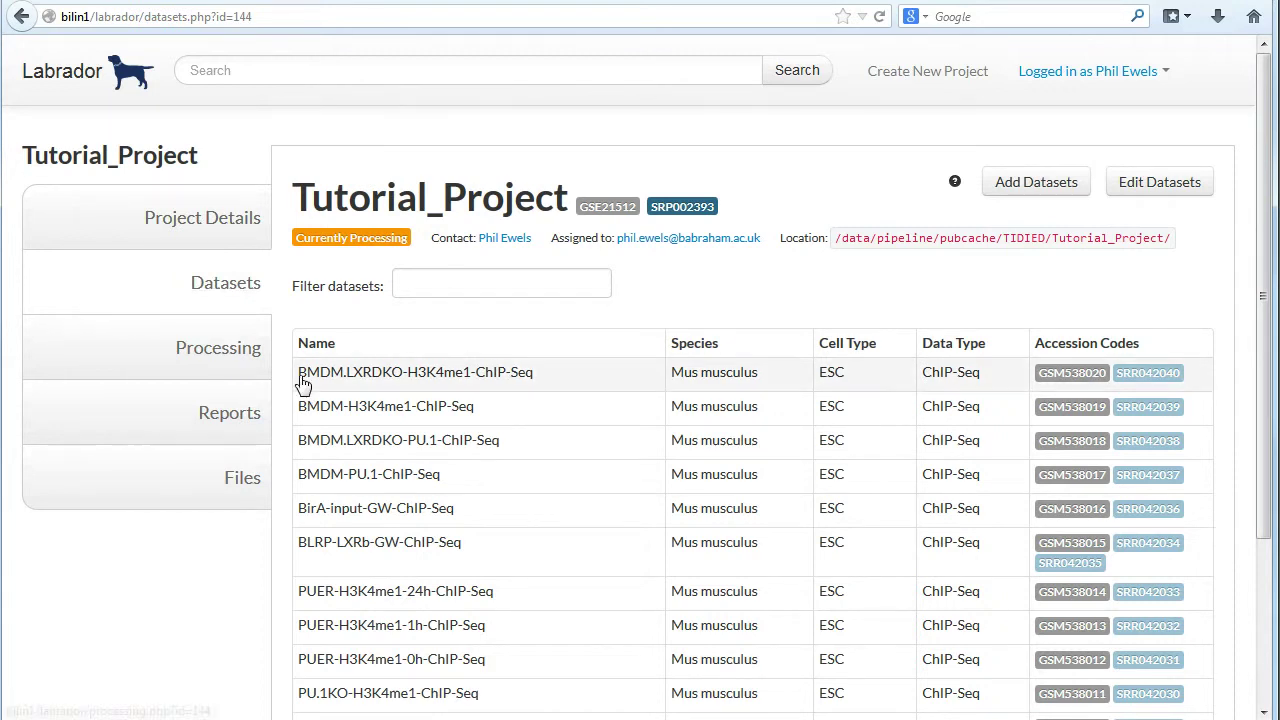
click(255, 362)
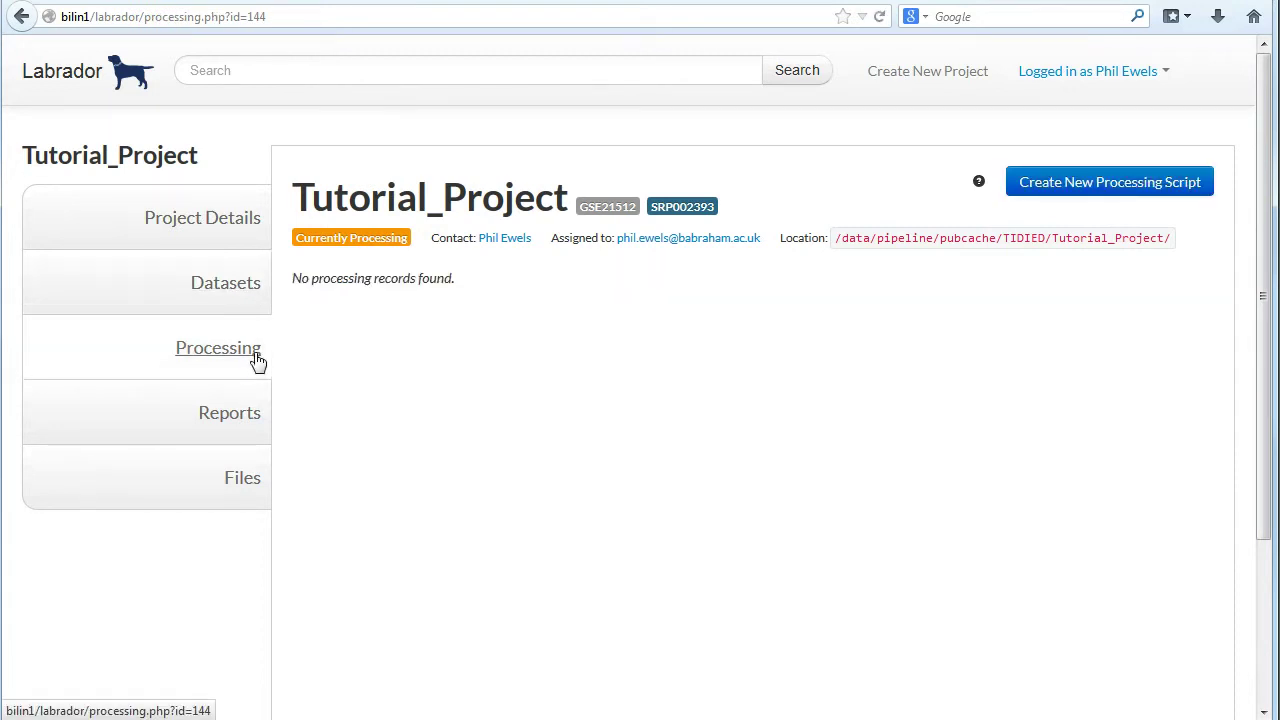
click(1152, 190)
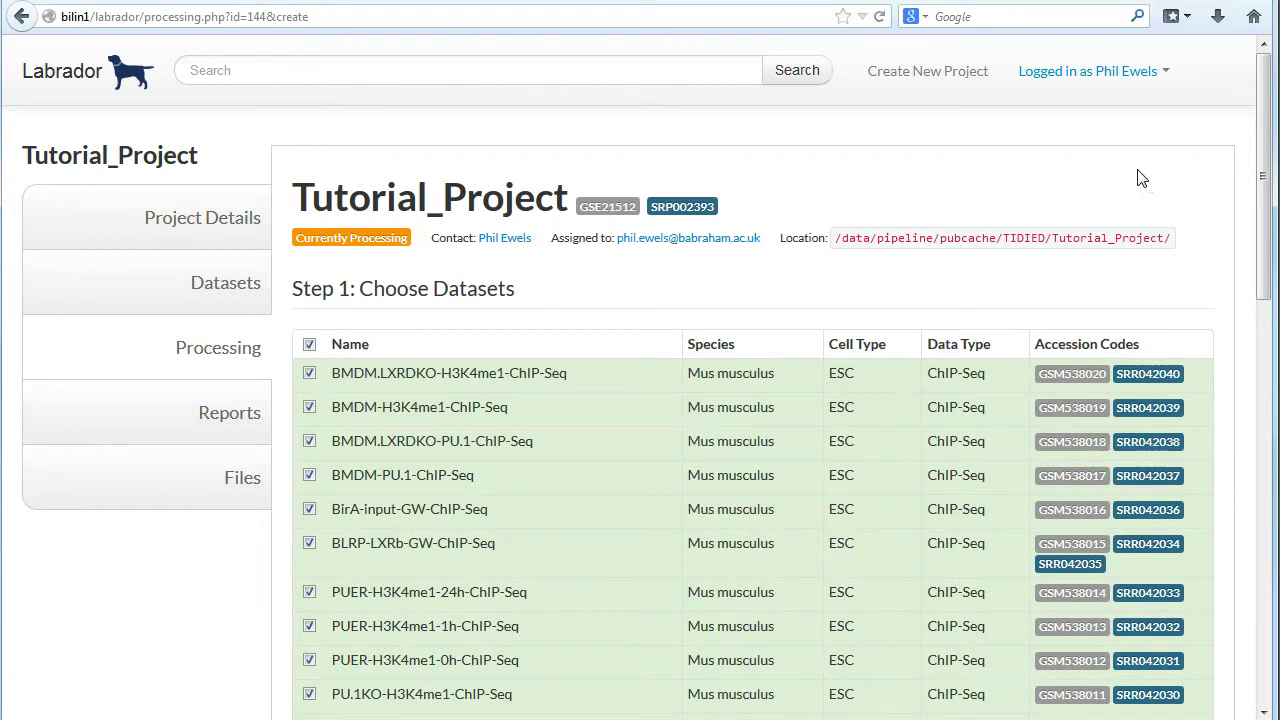
Try deselecting the first three datasets for the script and select all datasets again
drag(1262, 158, 1262, 199)
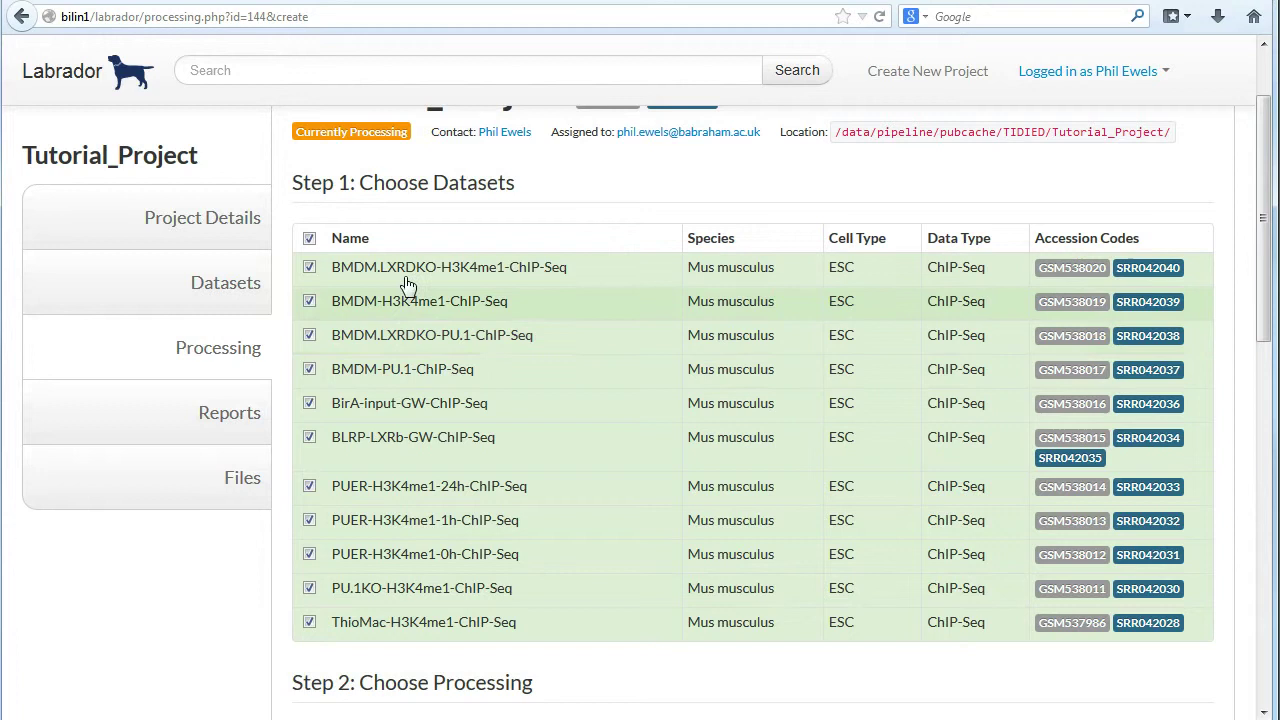
click(309, 267)
click(309, 301)
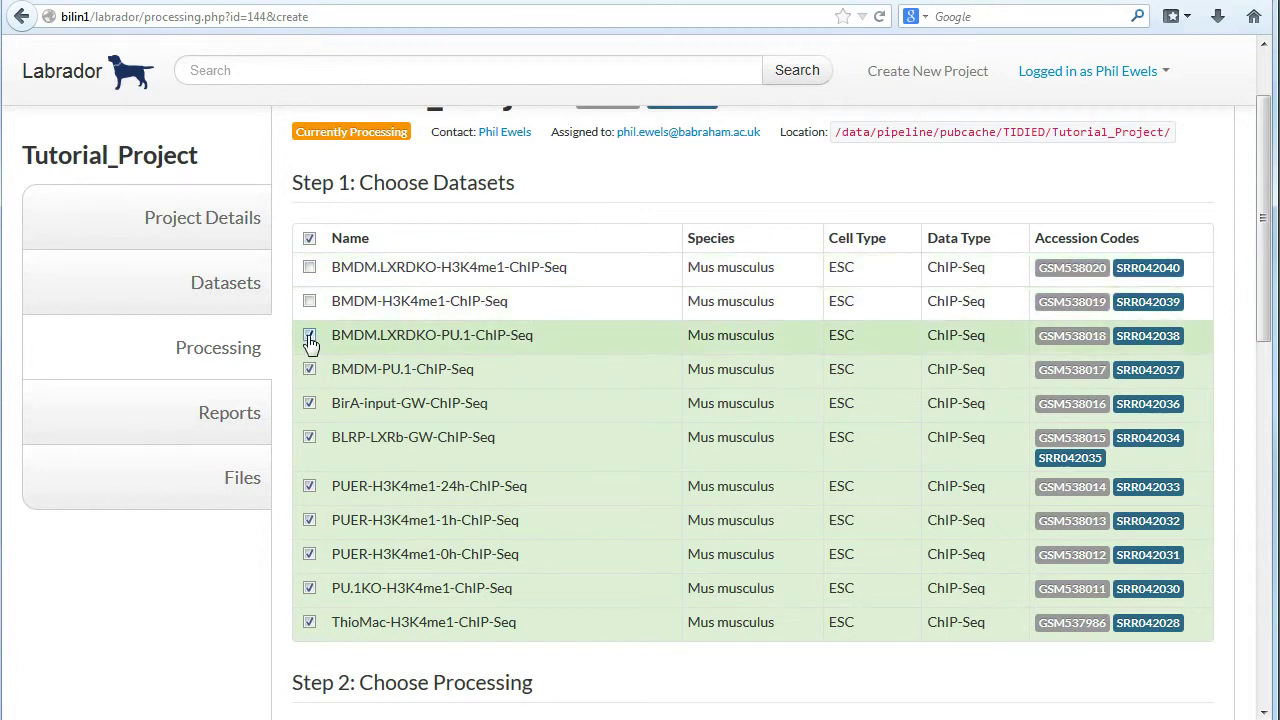
click(309, 335)
click(309, 239)
click(309, 239)
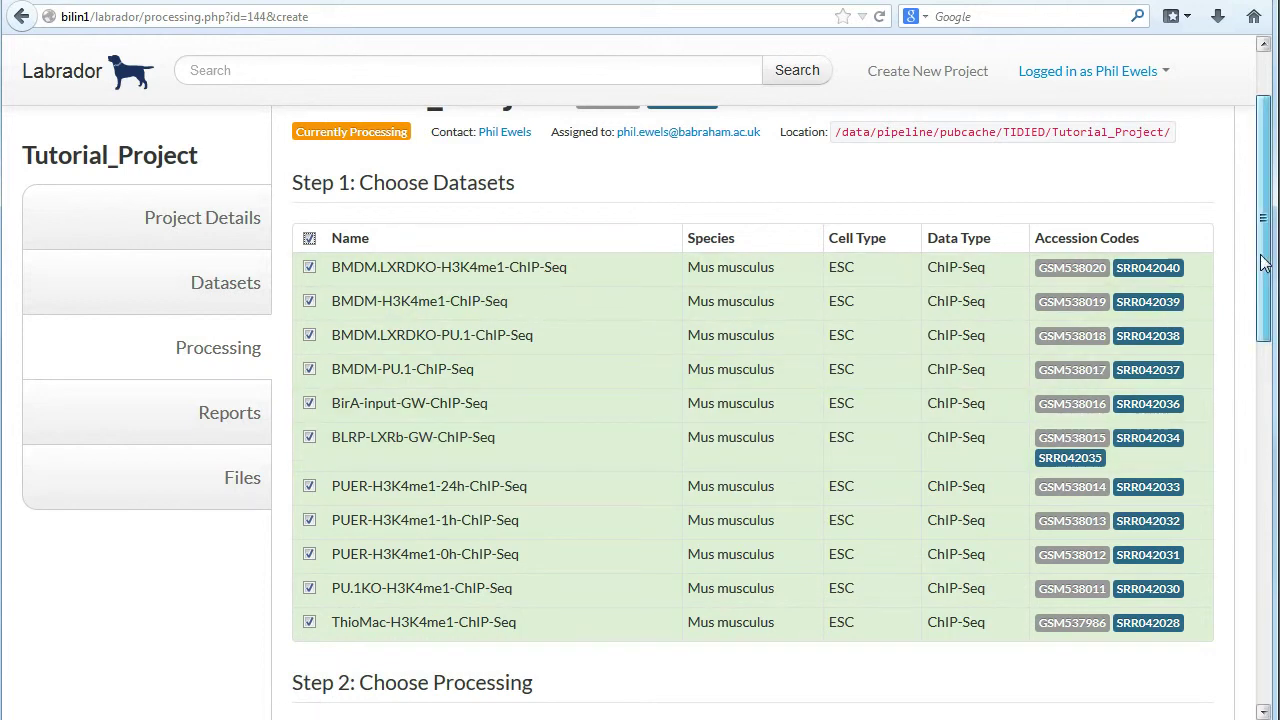
Set processing step 1 to Download SRA and the server to Bilin 1
drag(1263, 262, 1265, 465)
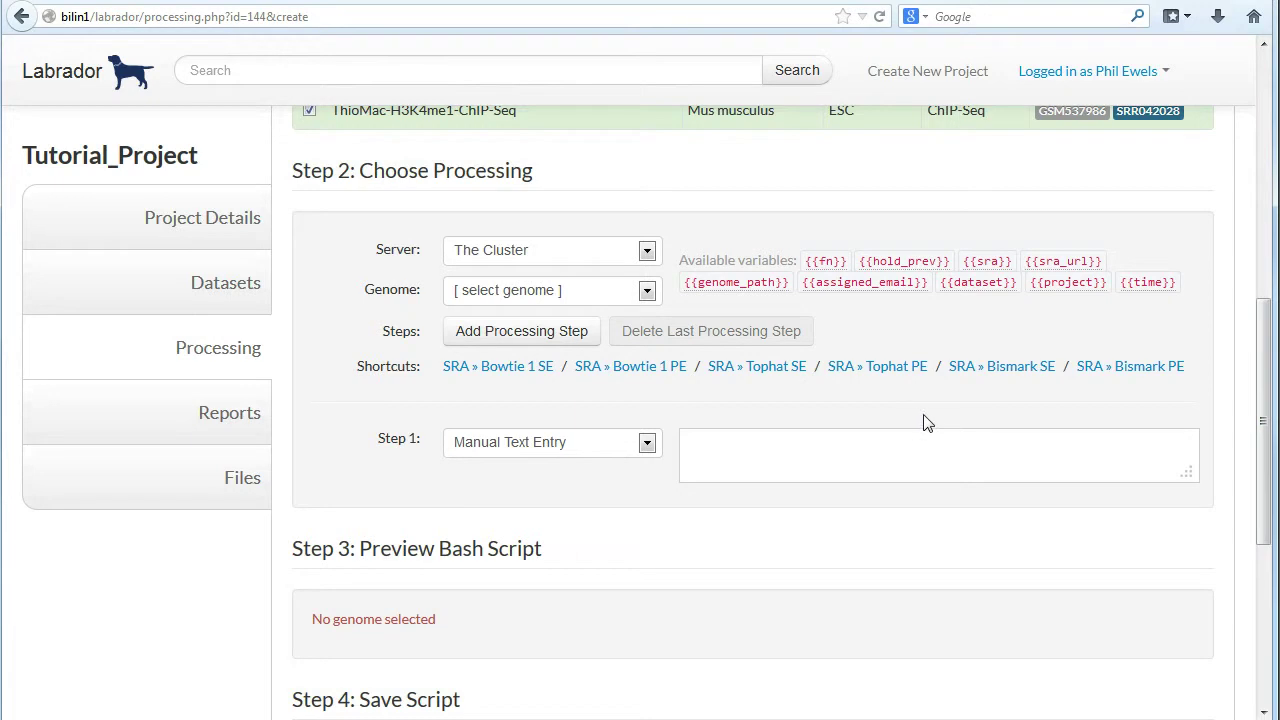
click(543, 453)
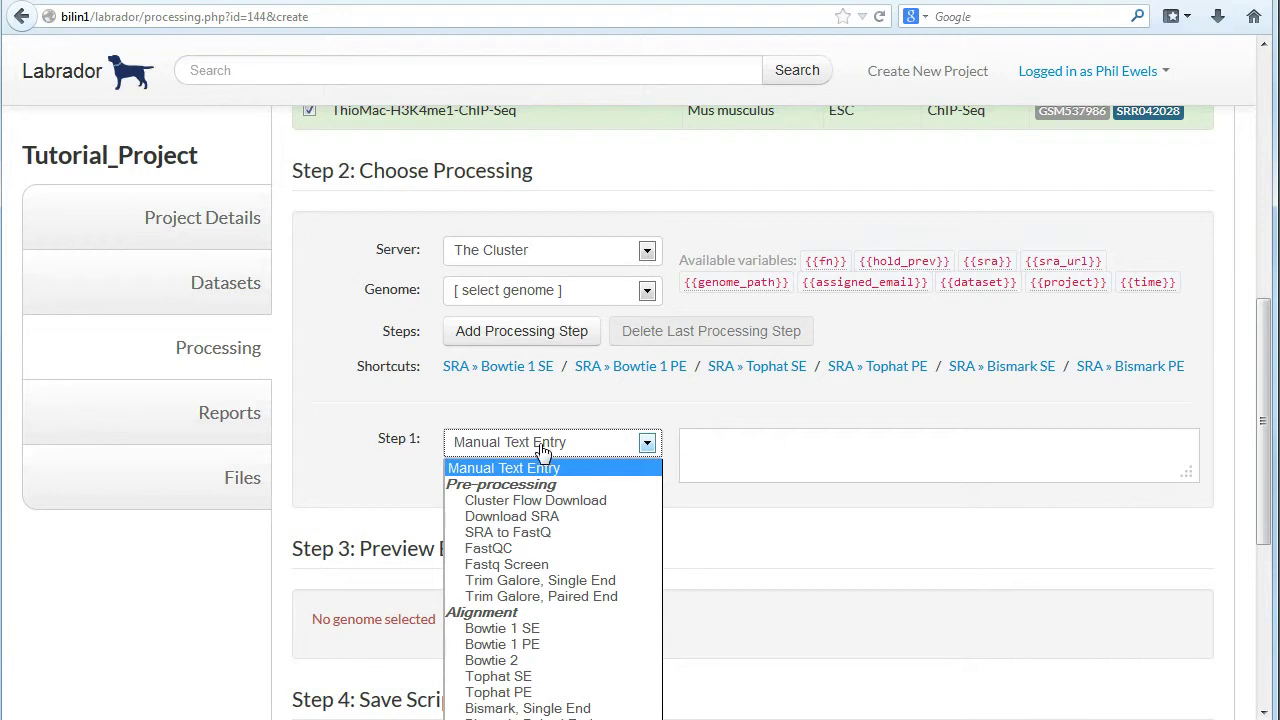
click(553, 518)
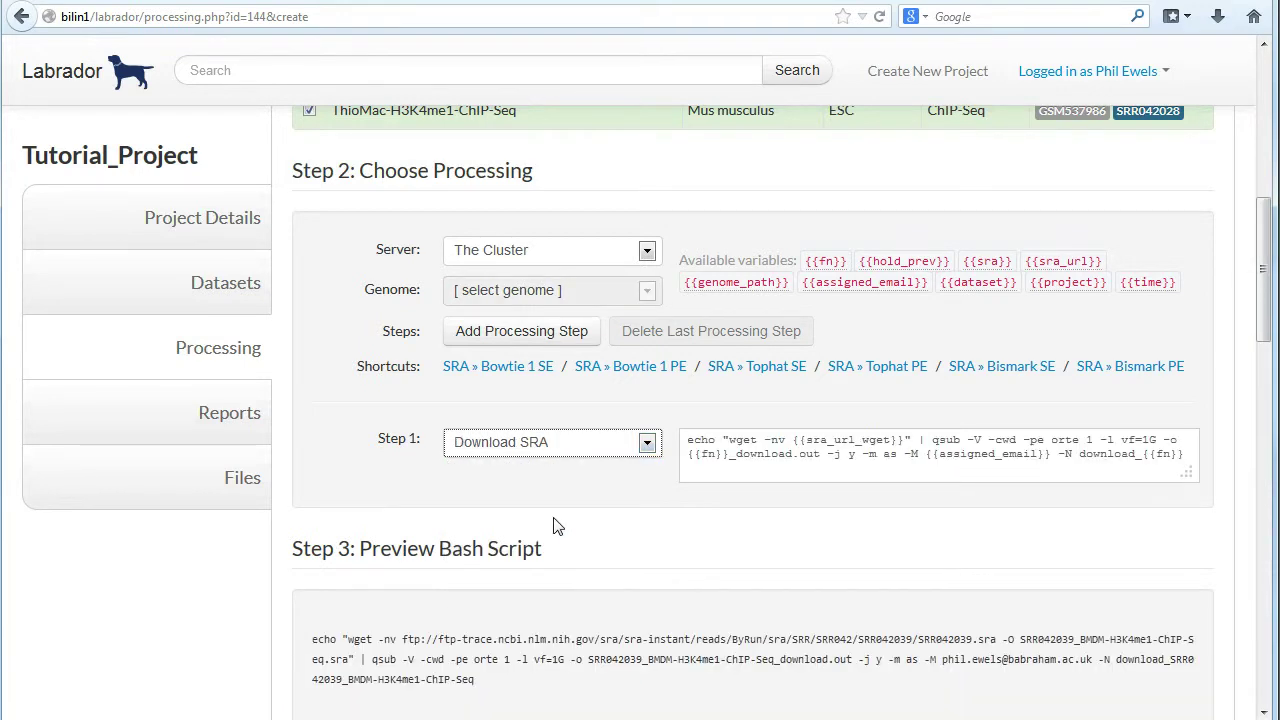
click(528, 262)
click(529, 289)
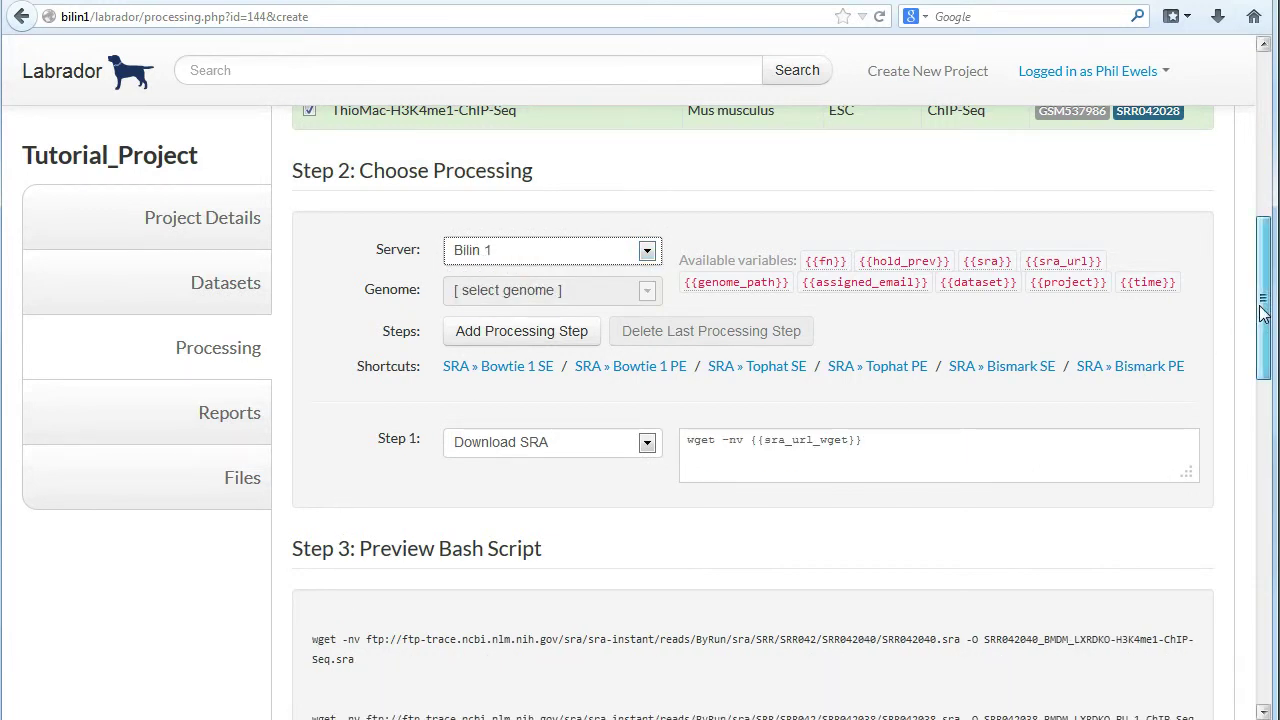
Examine the source URL and output file name of the first dataset's wget command in the bash script preview
drag(1262, 312, 1263, 358)
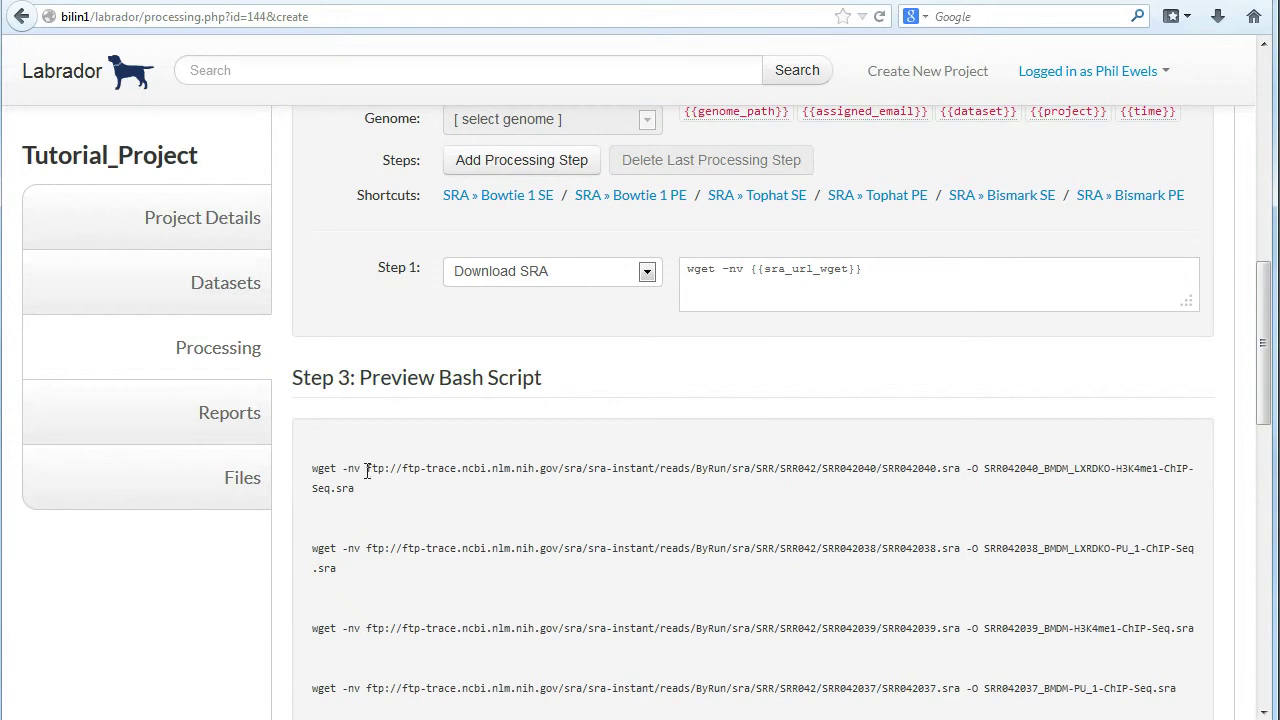
drag(367, 470, 962, 469)
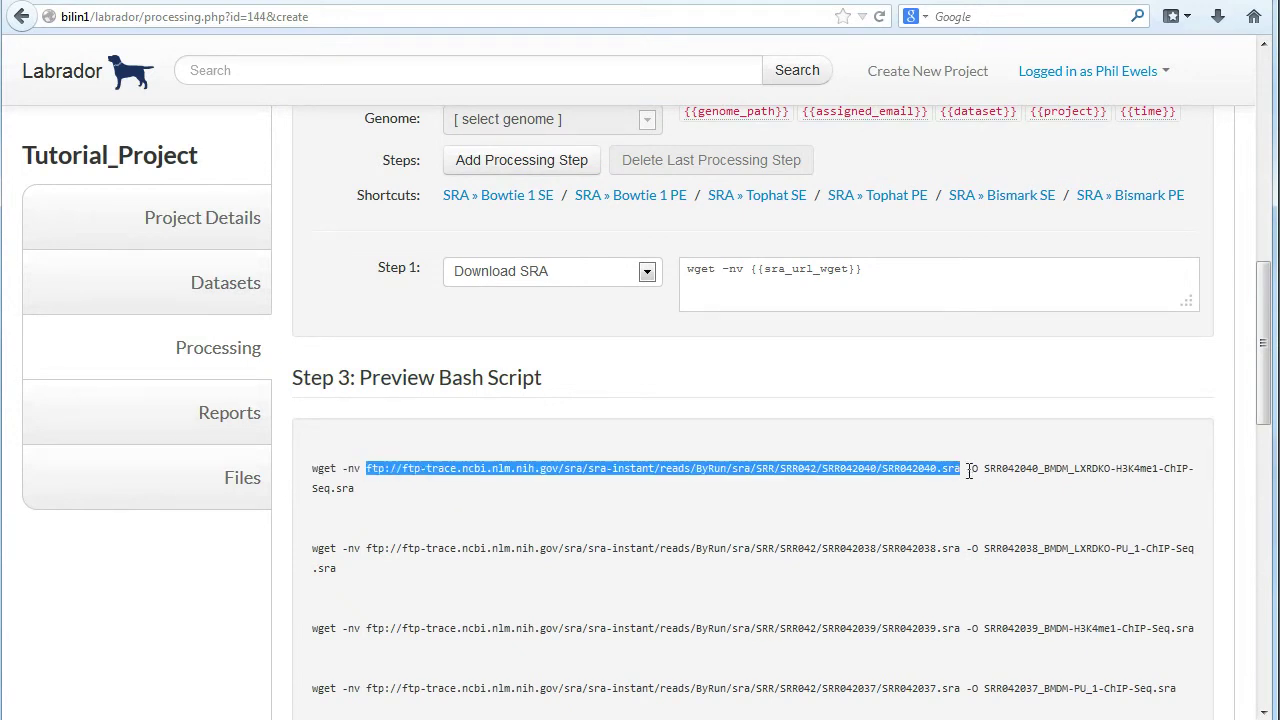
drag(985, 470, 976, 490)
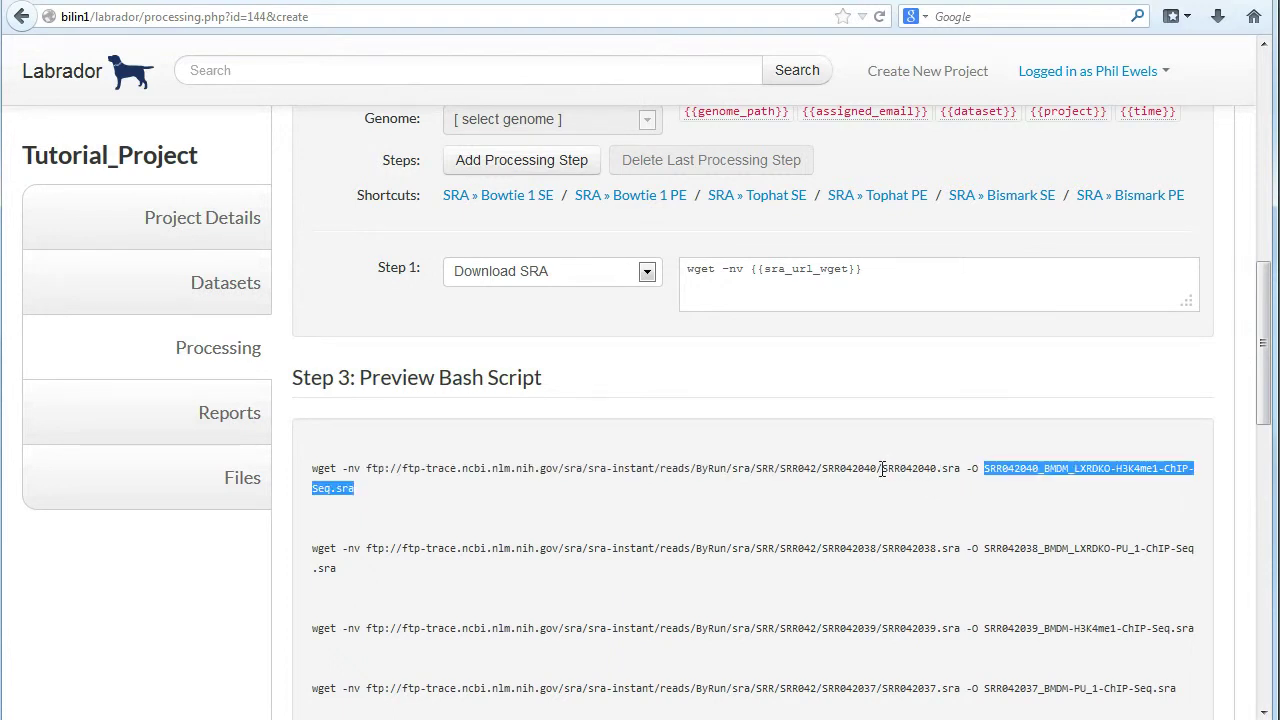
drag(882, 470, 1038, 472)
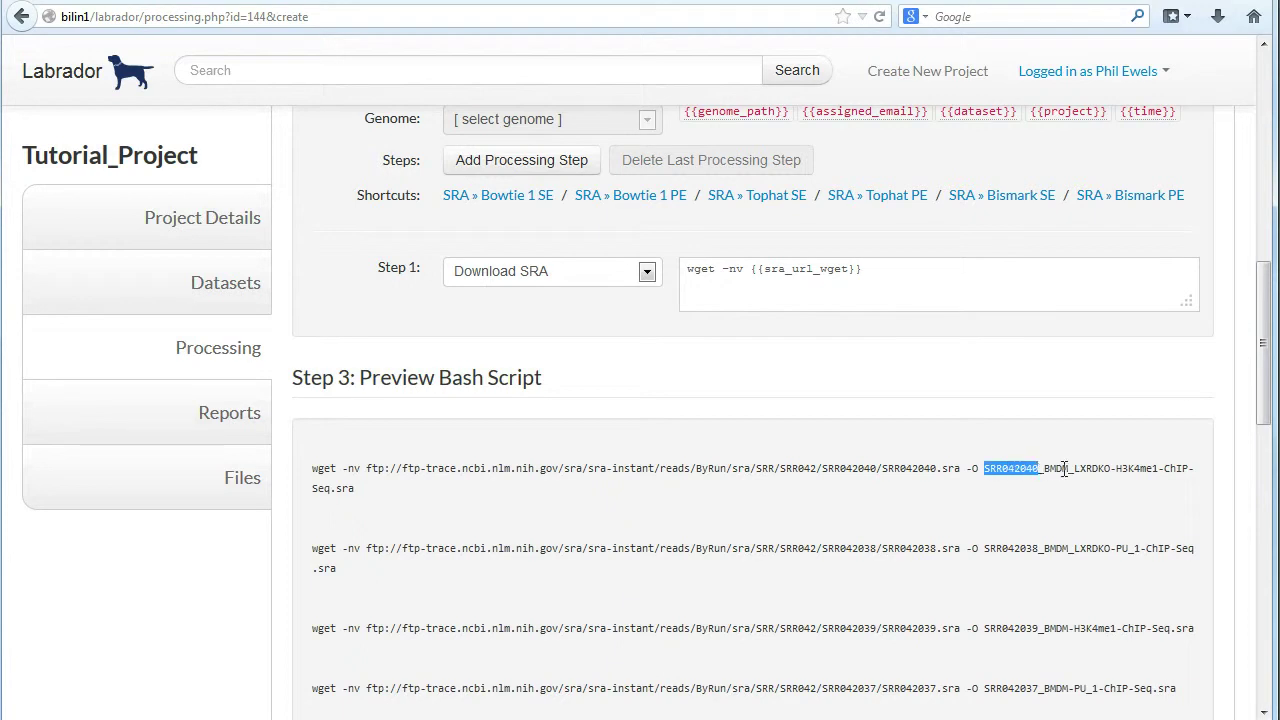
click(1070, 470)
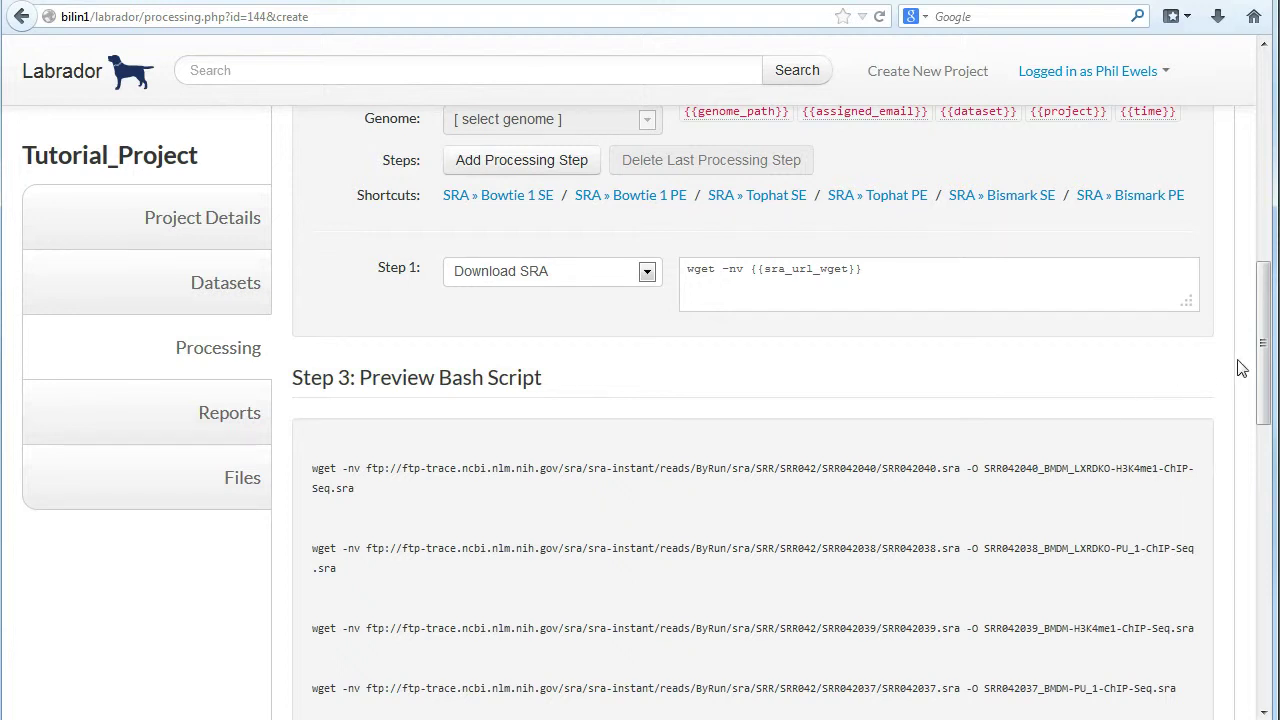
Change processing step 1 to Cluster Flow Download and check the first dataset's URL and file name in the script preview
drag(1262, 366, 1260, 308)
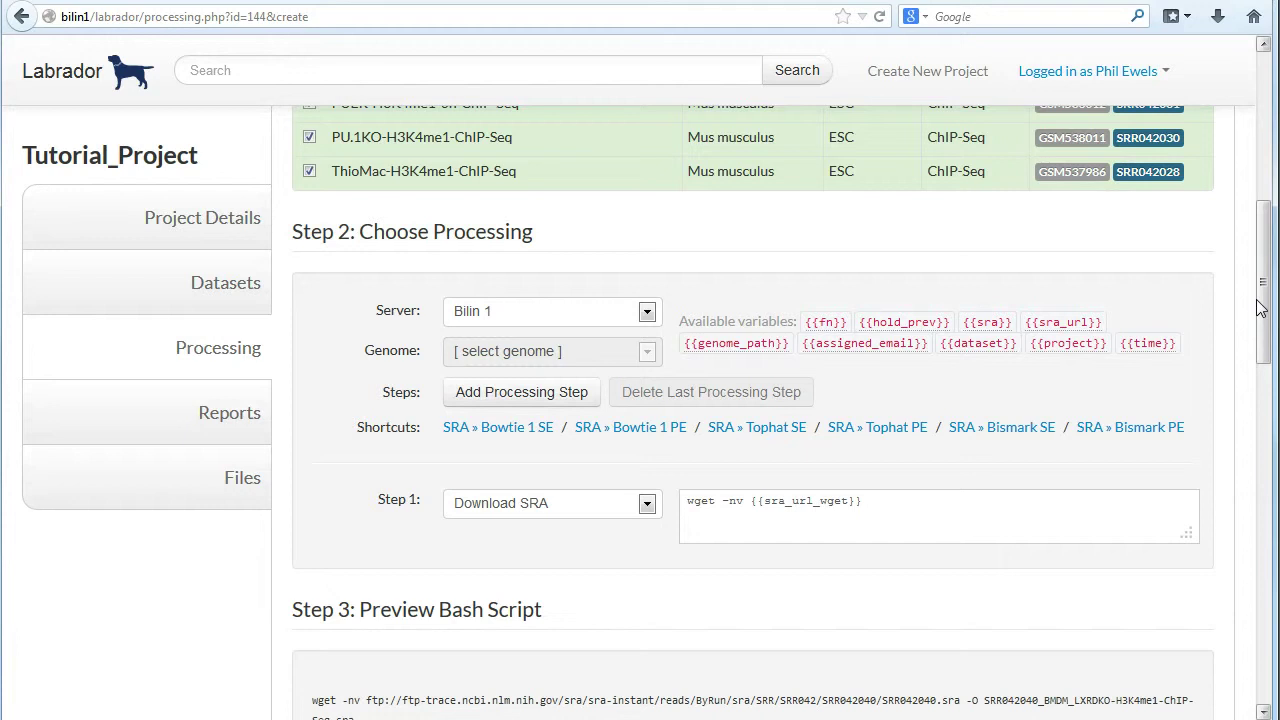
click(621, 512)
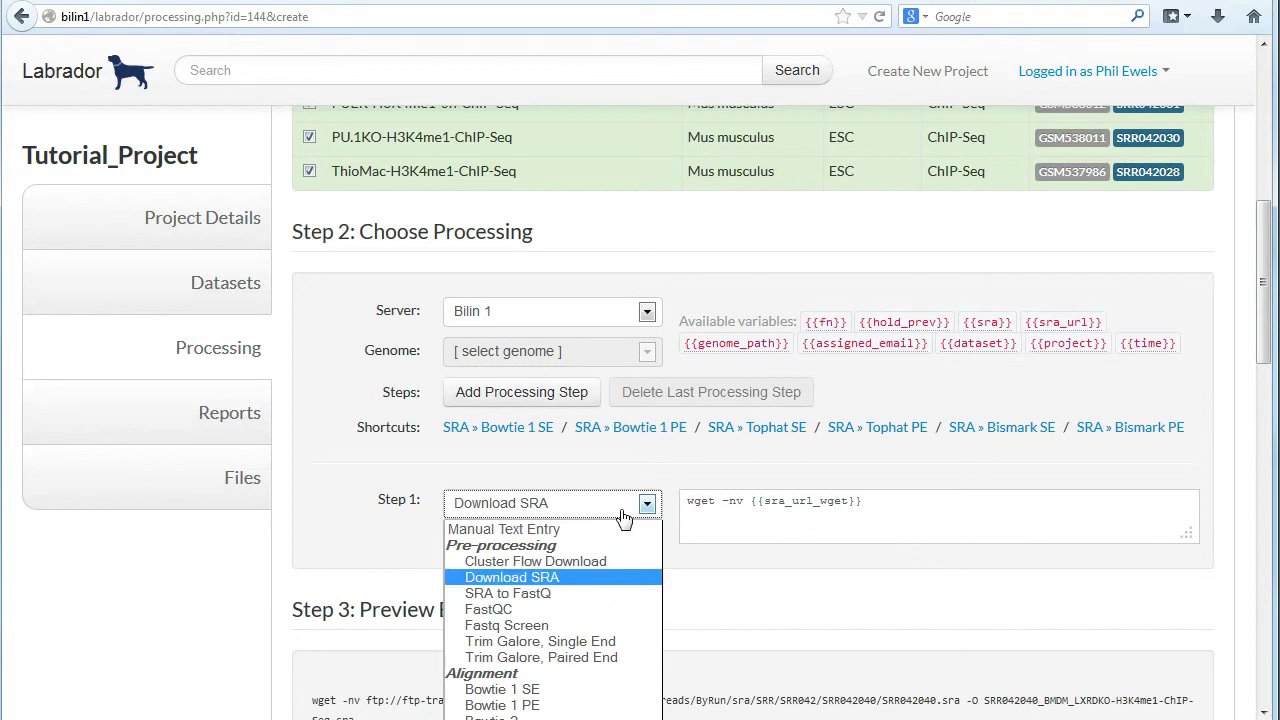
click(565, 566)
drag(1262, 306, 1257, 380)
drag(313, 416, 684, 416)
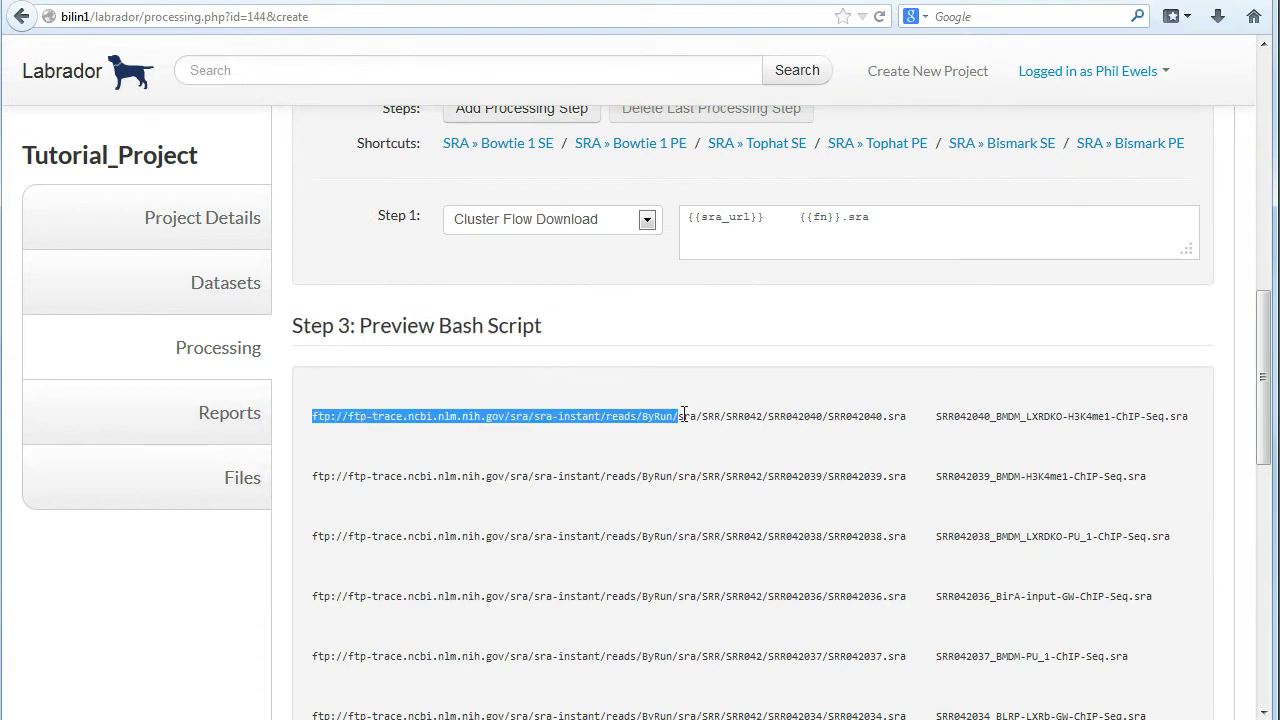
drag(942, 420, 1128, 416)
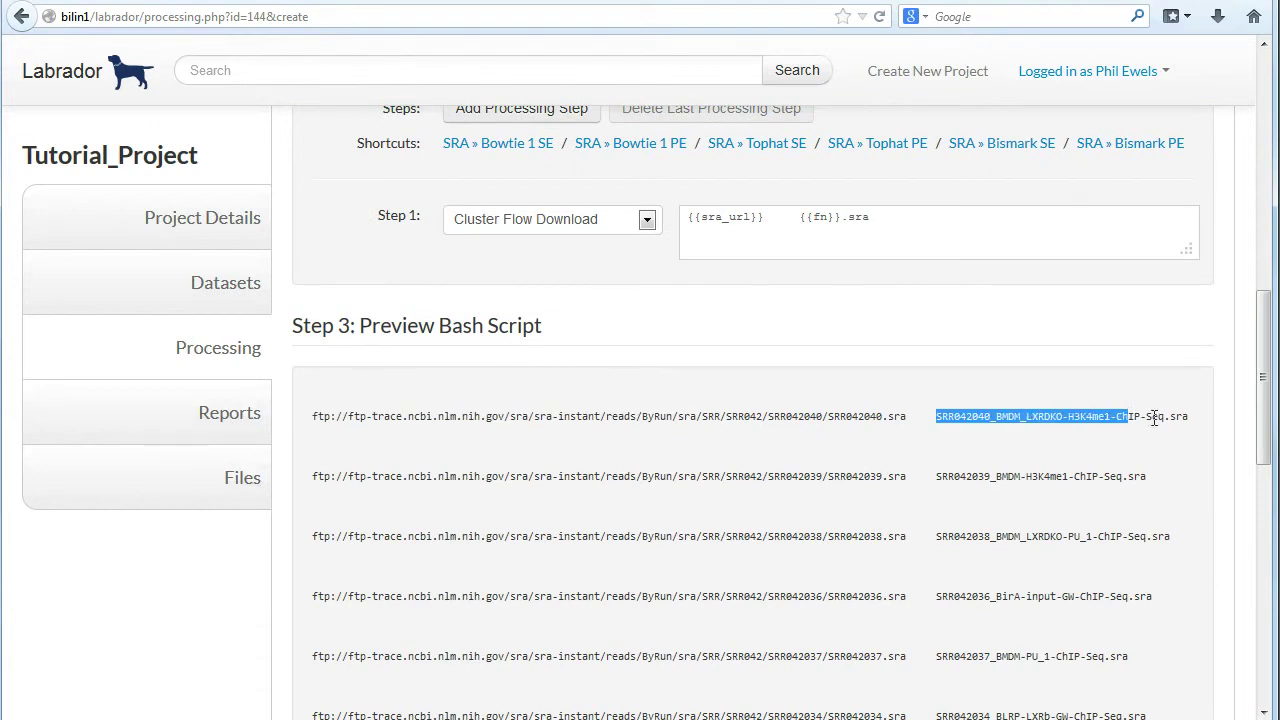
click(1195, 423)
drag(1261, 412, 1266, 350)
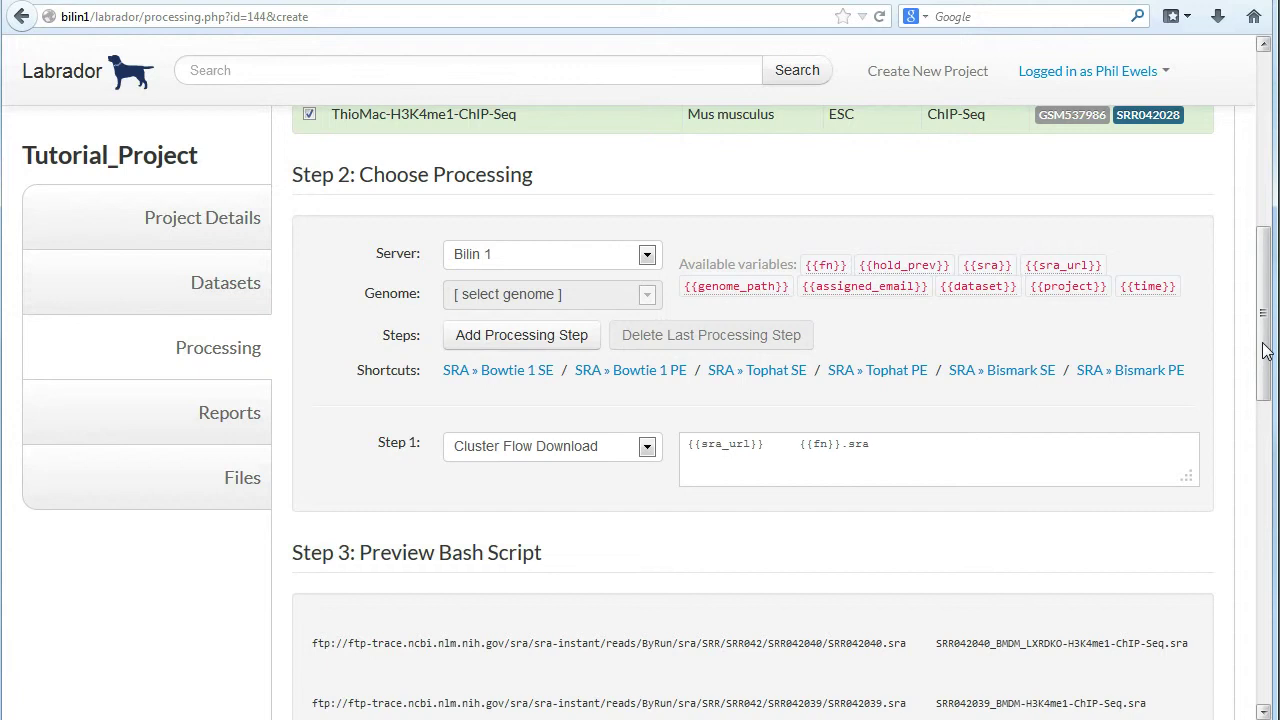
Look through the step 1 processing options without changing them and examine the first dataset's download URL in the preview
click(582, 452)
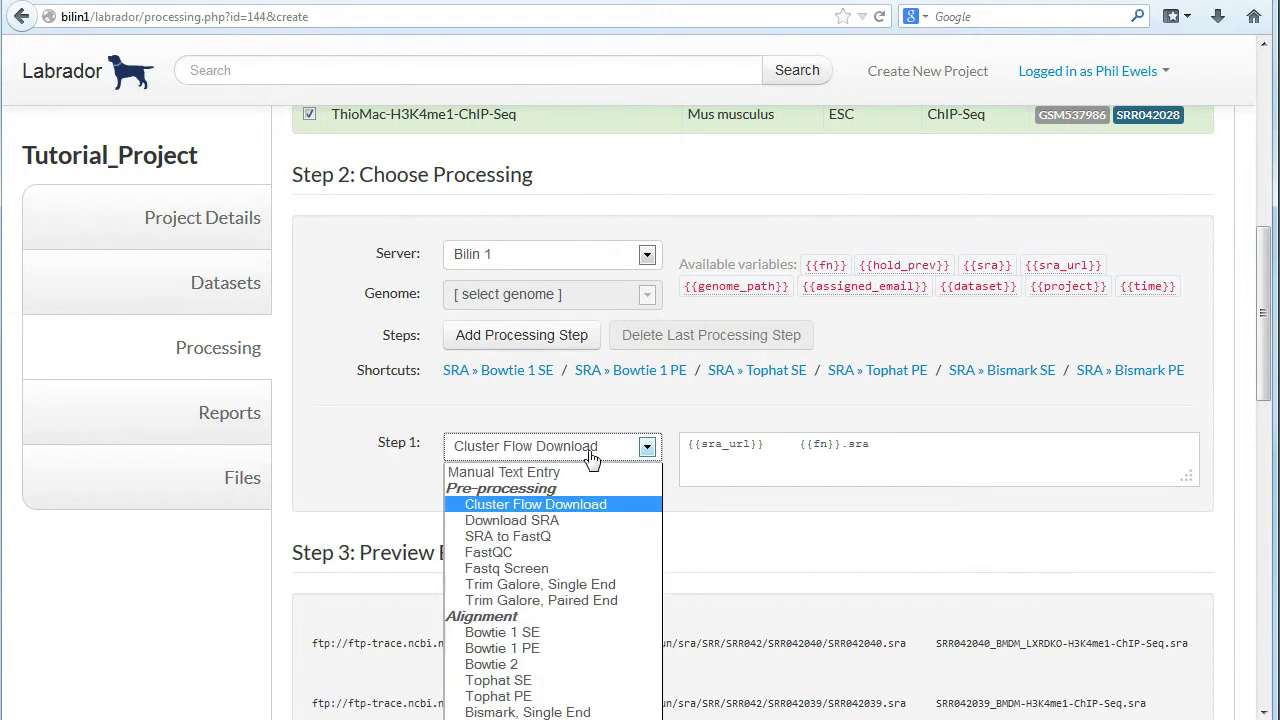
click(726, 522)
drag(1265, 361, 1266, 385)
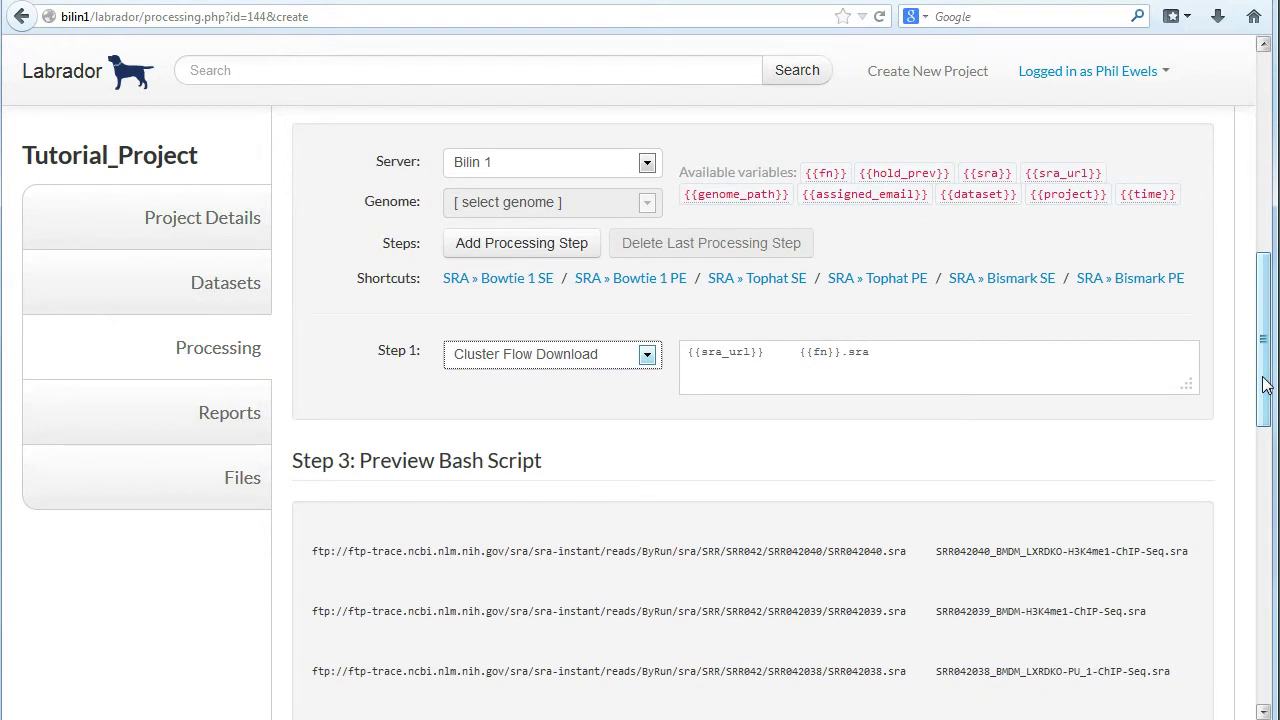
drag(907, 551, 756, 551)
click(314, 556)
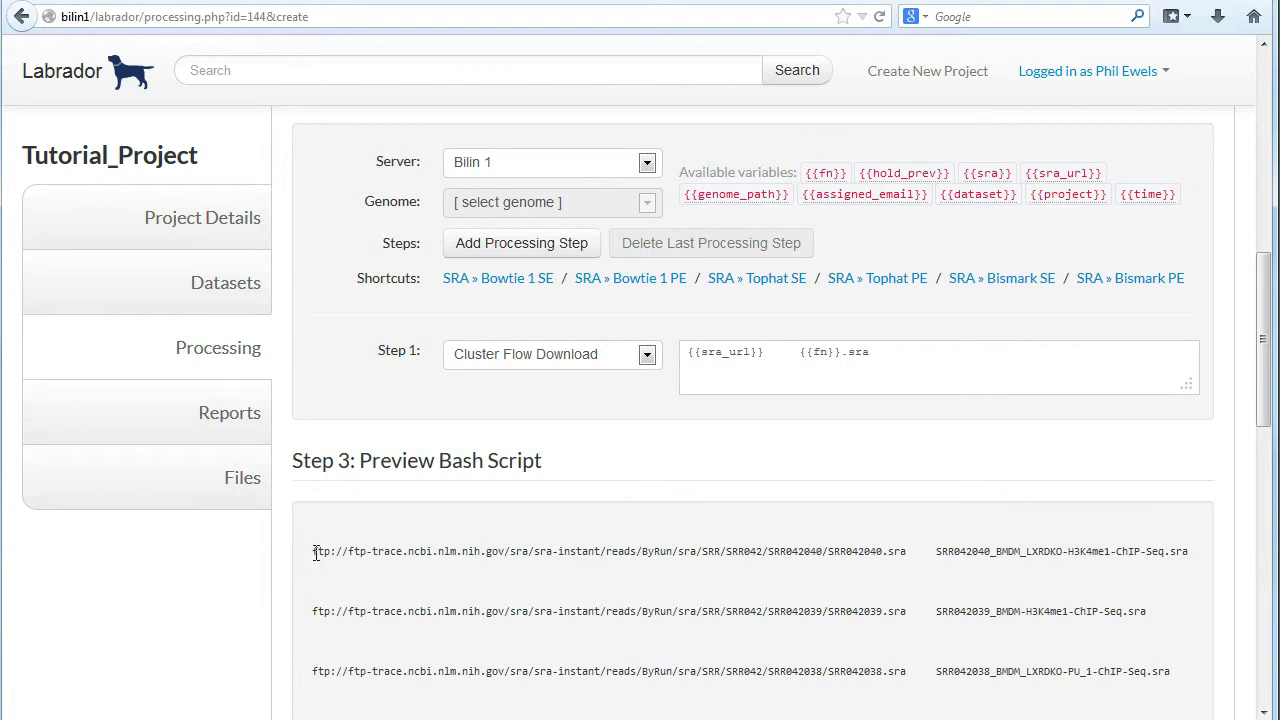
drag(314, 551, 455, 552)
click(455, 552)
triple_click(823, 549)
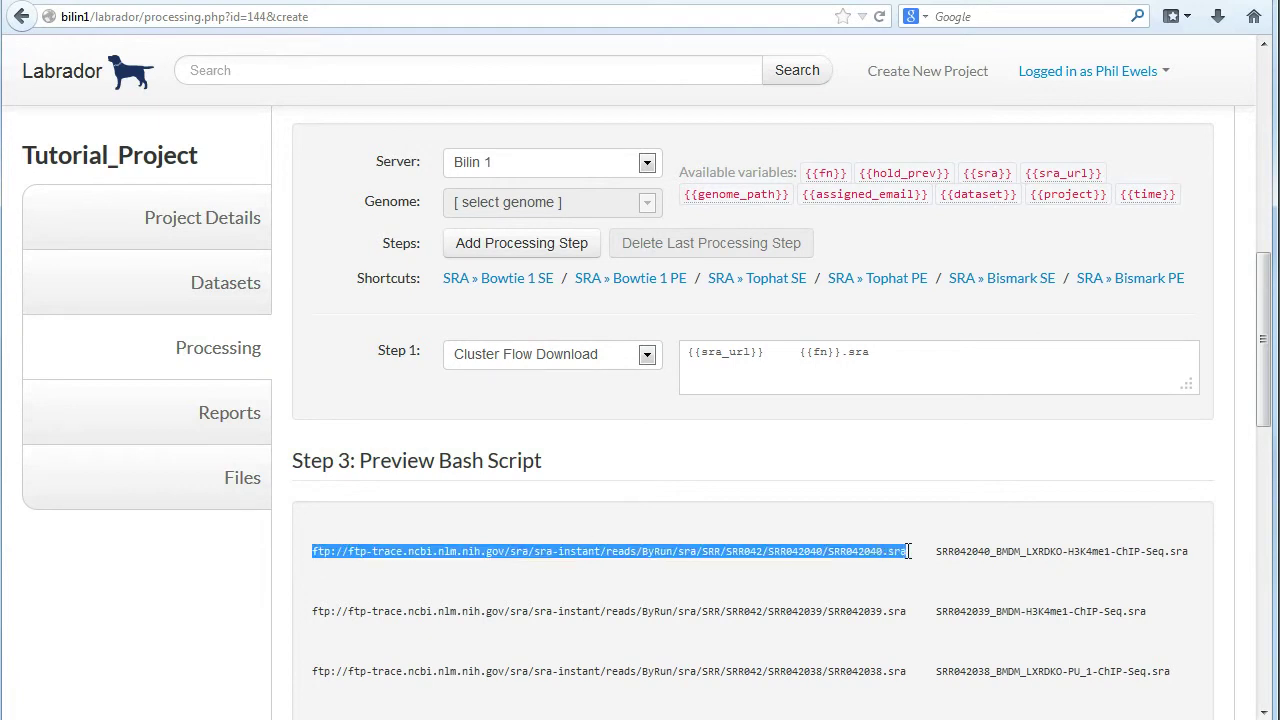
click(918, 547)
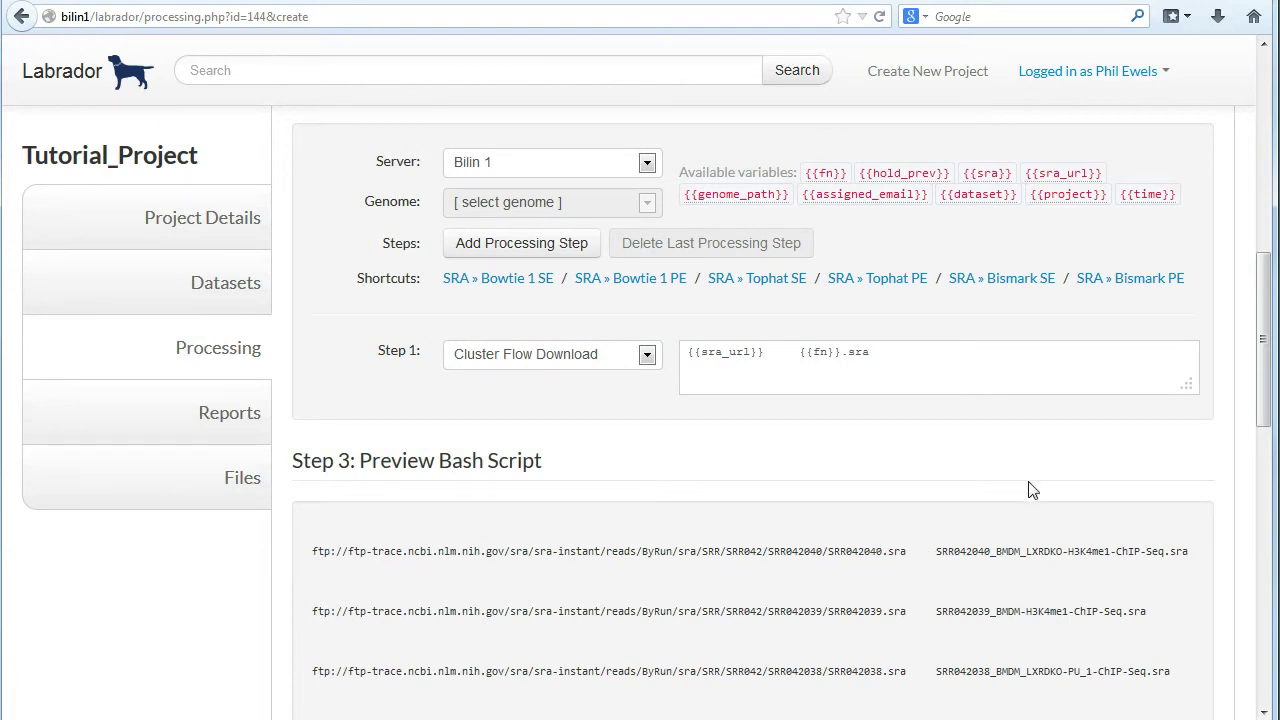
Apply the SRA » Bowtie 1 SE shortcut to fill in the processing steps and review the resulting pipeline
drag(1266, 382, 1272, 352)
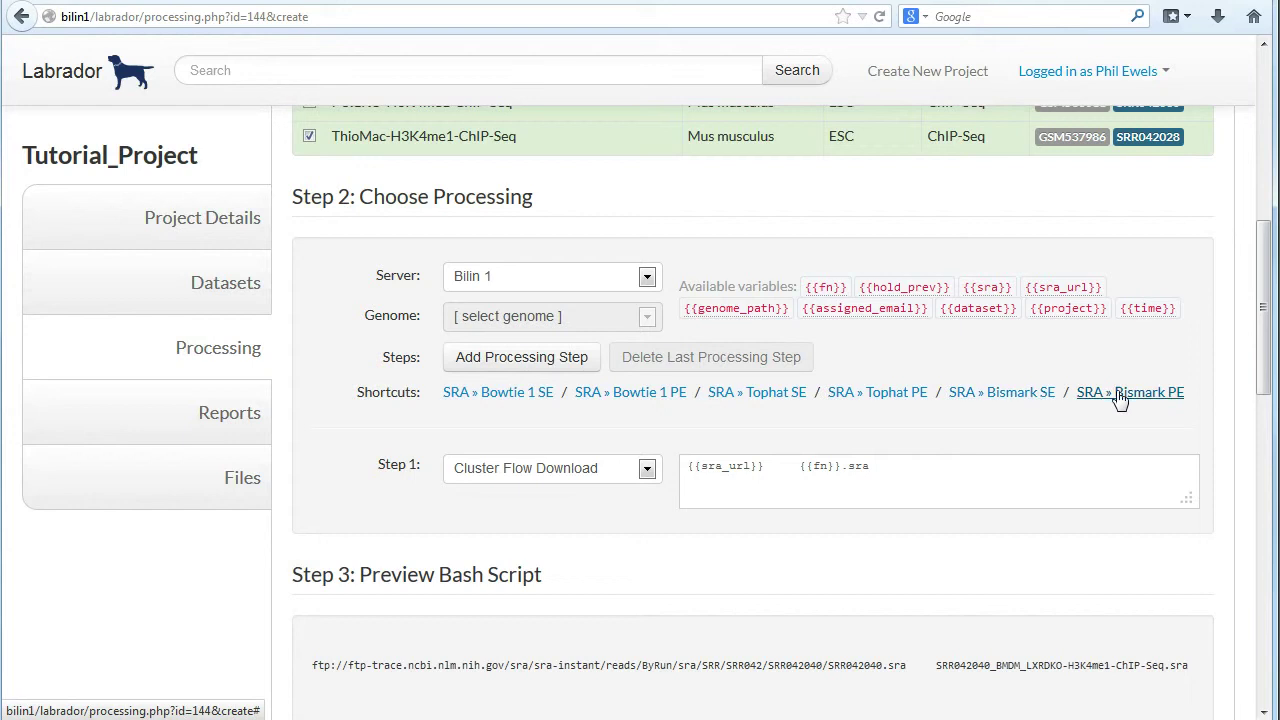
scroll(1250, 358, up, 2)
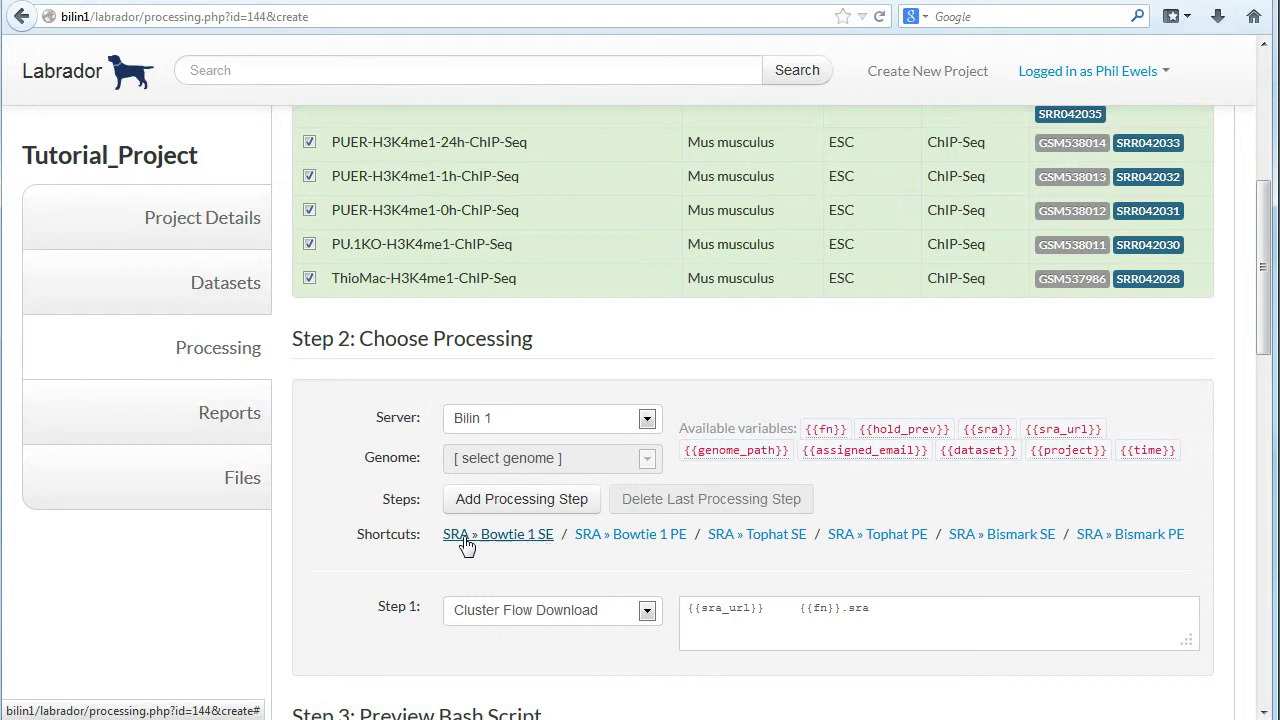
click(530, 545)
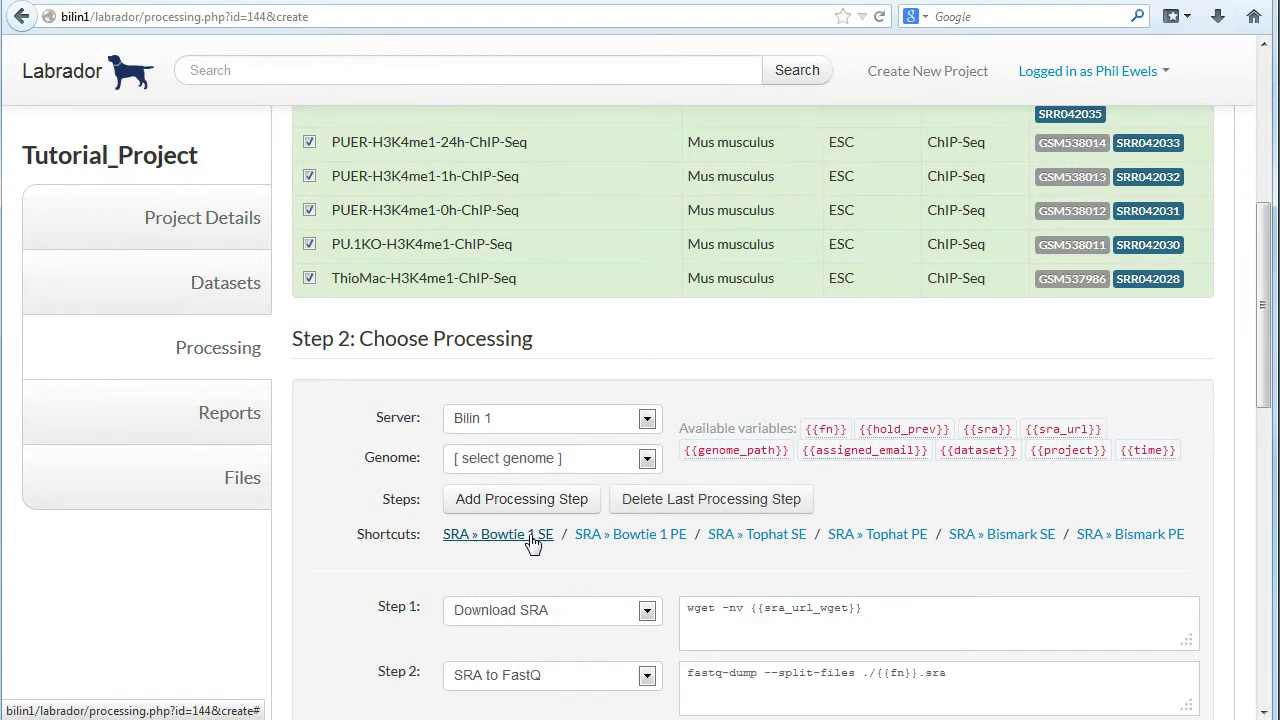
drag(1262, 350, 1262, 464)
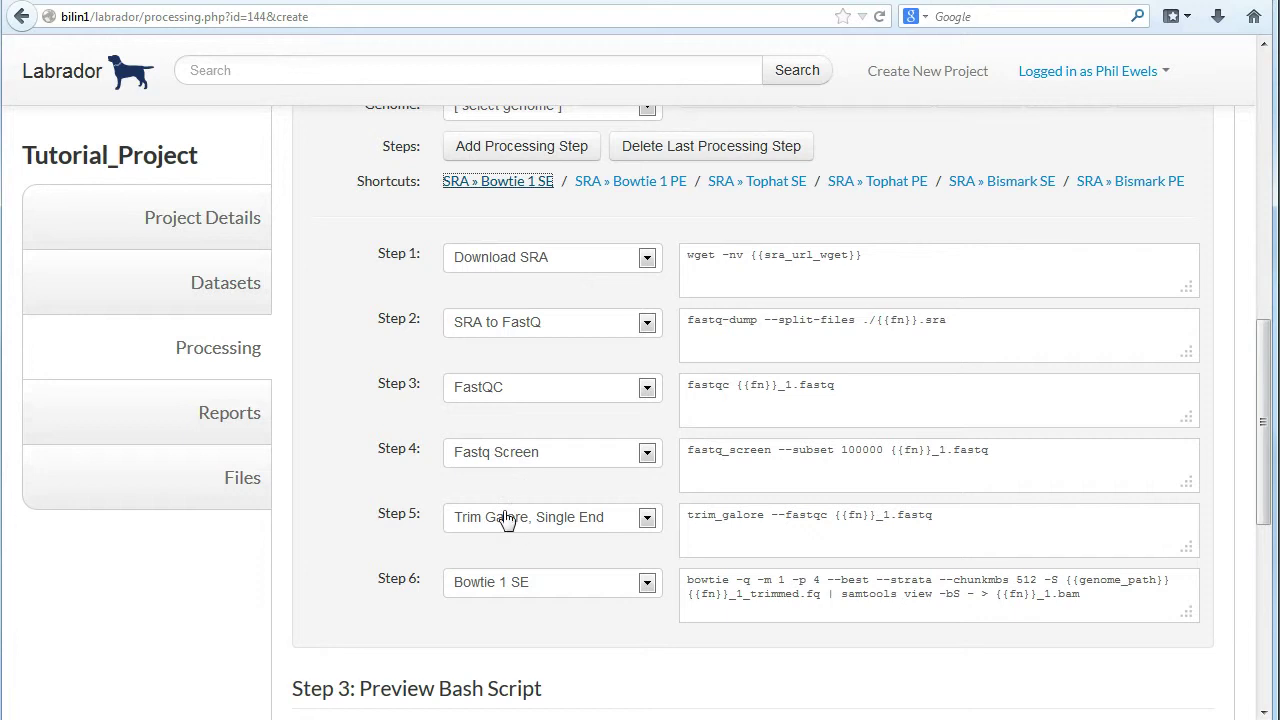
drag(1268, 440, 1260, 356)
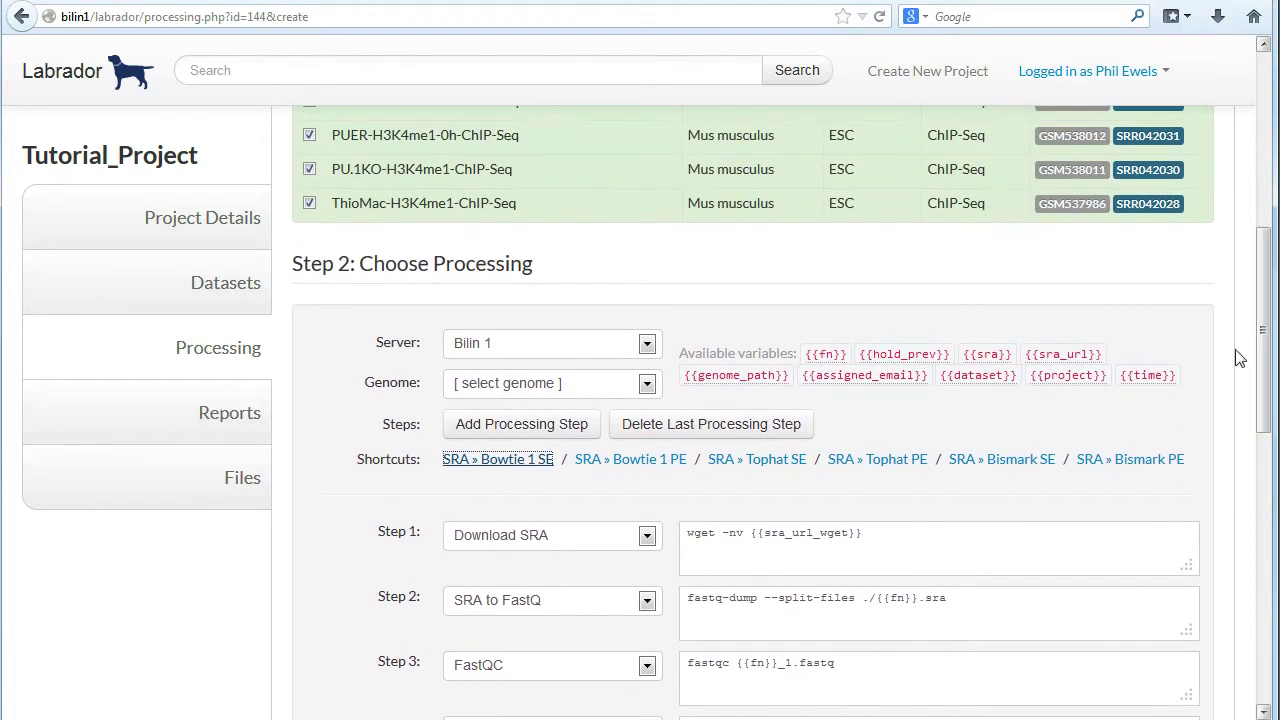
Set the genome to Mouse - NCBIM37 and check the first dataset's commands in the bash script preview
click(646, 383)
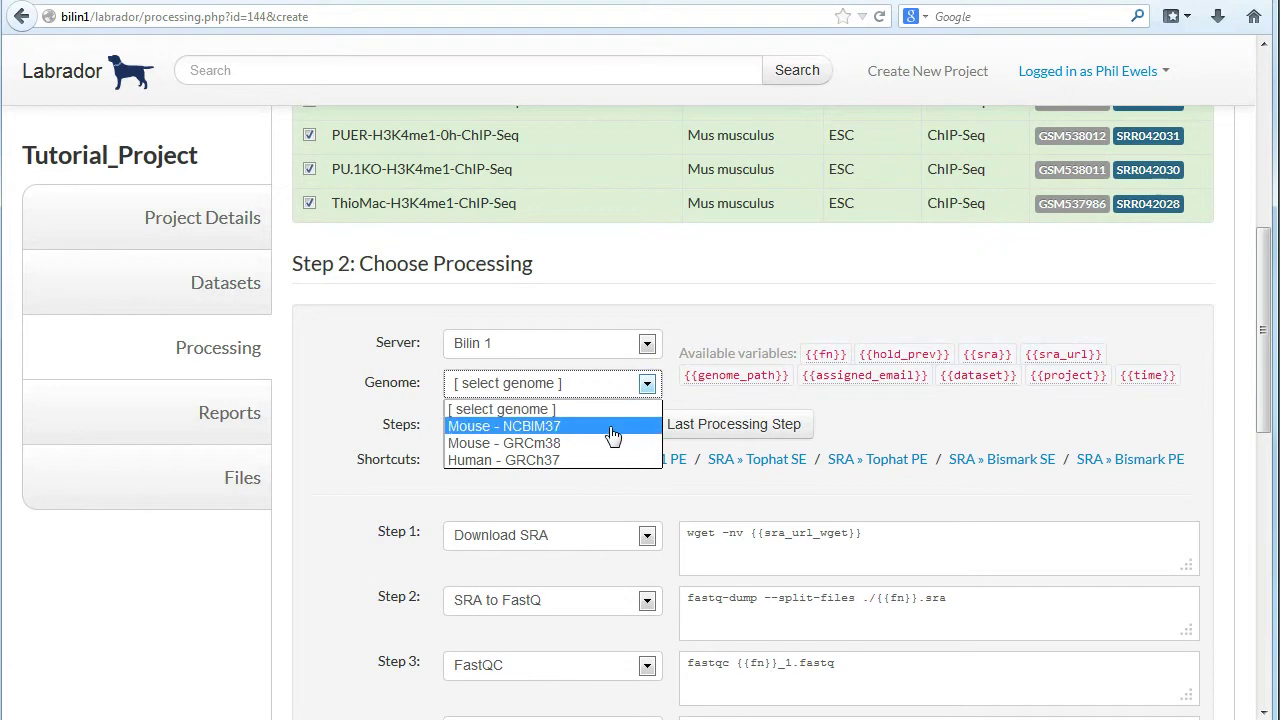
click(617, 427)
drag(1262, 184, 1252, 291)
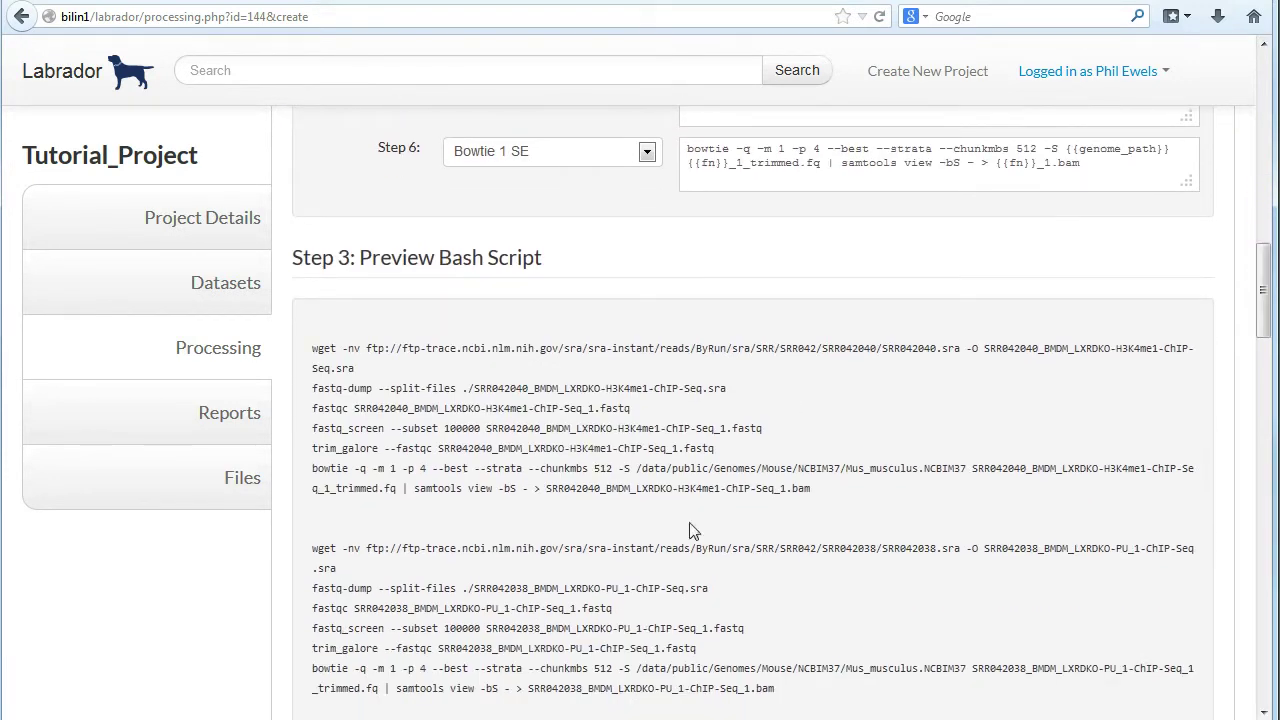
drag(820, 490, 326, 348)
click(388, 376)
drag(313, 348, 718, 389)
Set the -p value in the step 6 bowtie command to 10 and check the change in the script preview
scroll(909, 437, up, 5)
scroll(890, 443, down, 2)
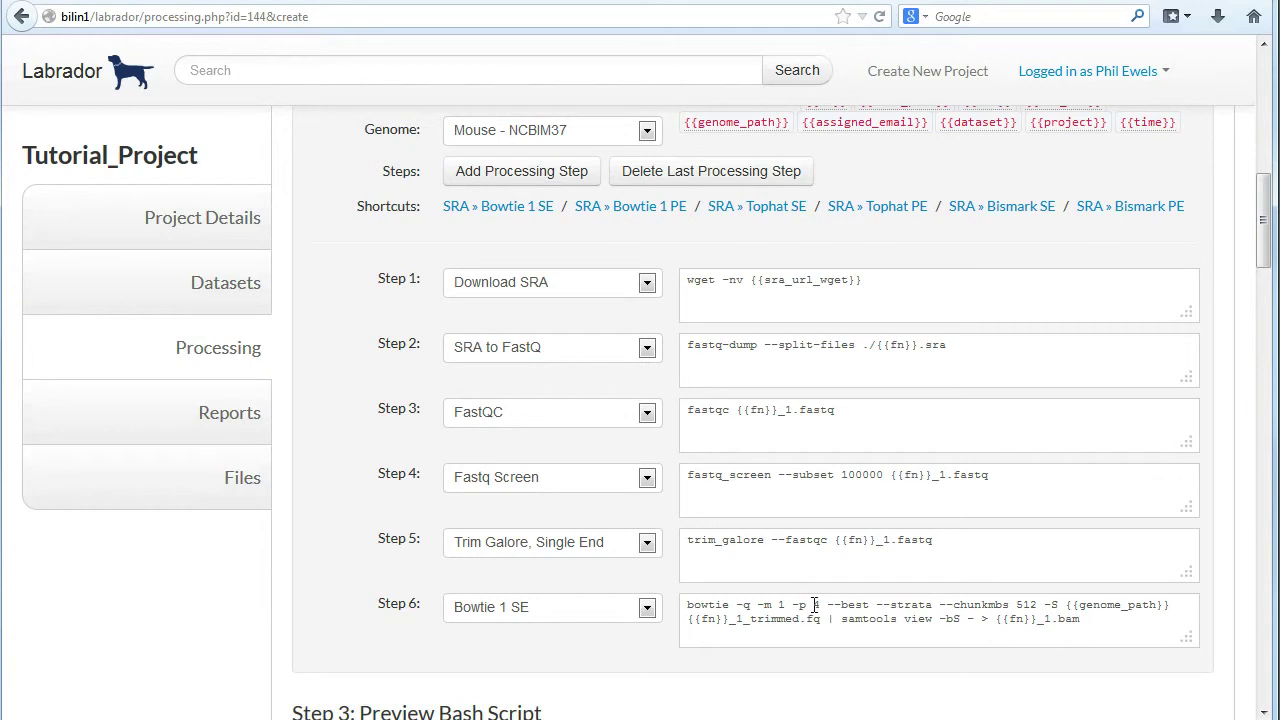
double_click(816, 605)
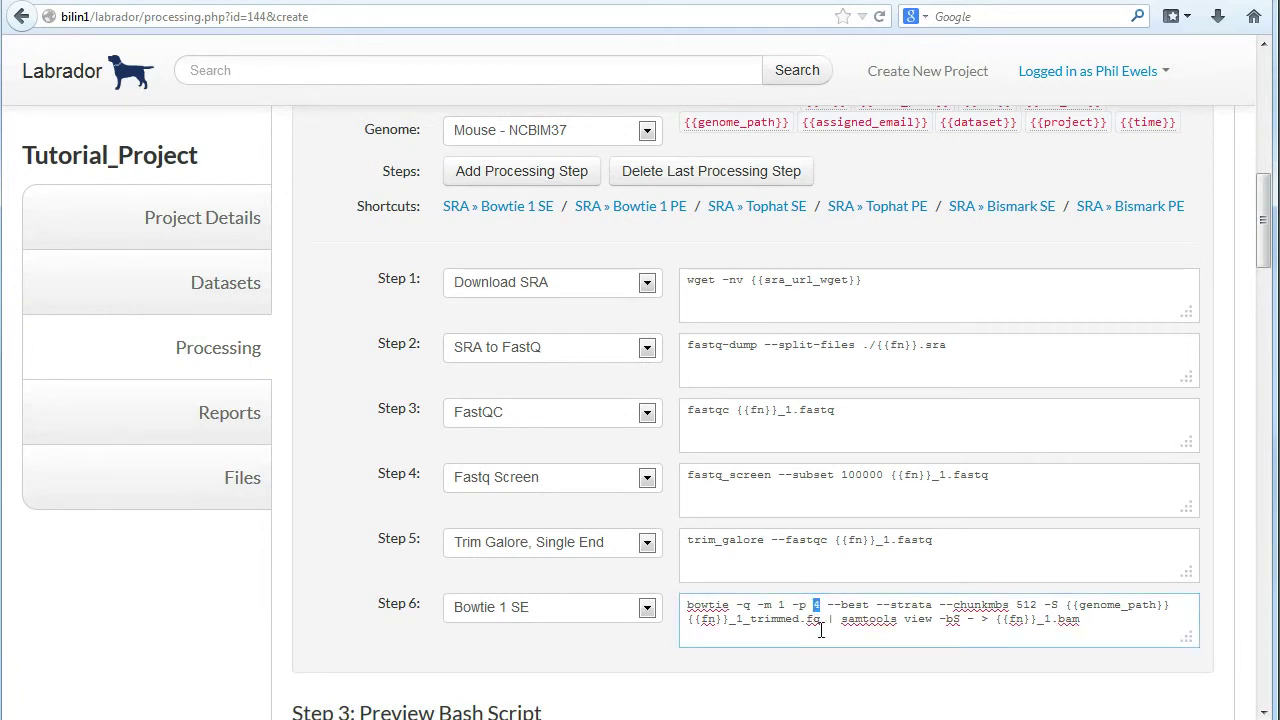
text(10)
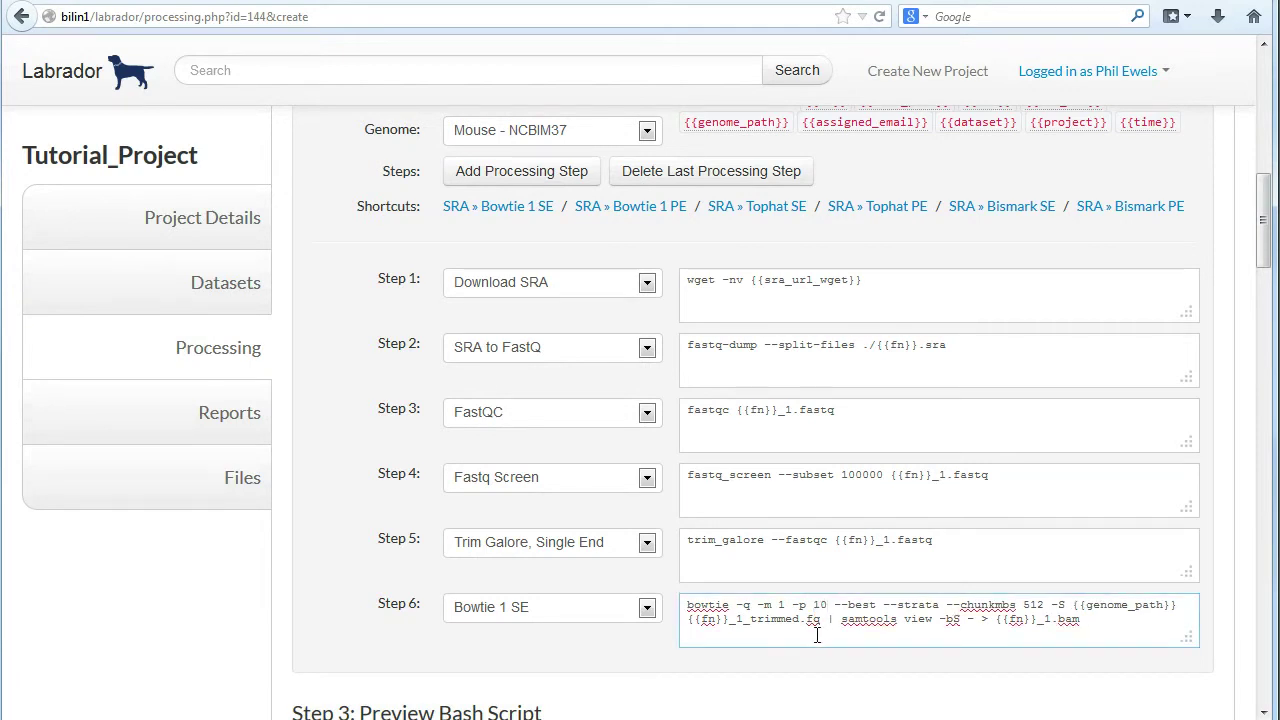
click(842, 543)
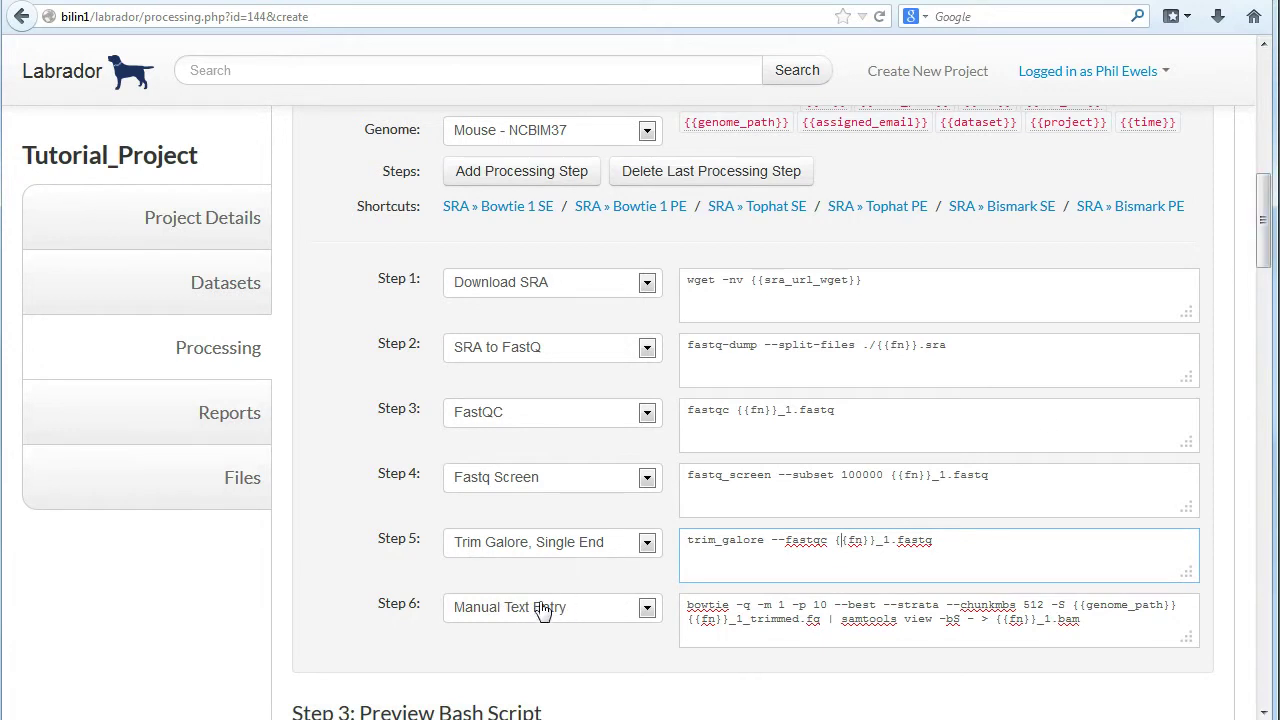
drag(1265, 244, 1265, 295)
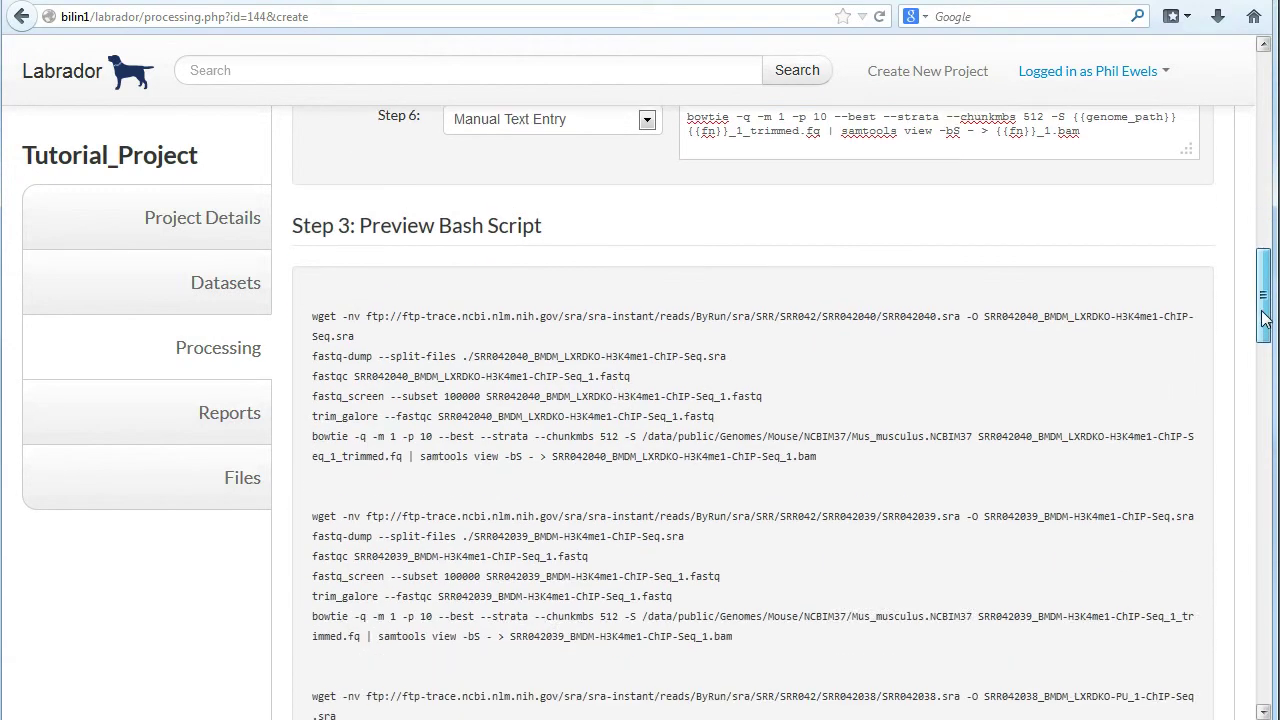
drag(433, 437, 405, 437)
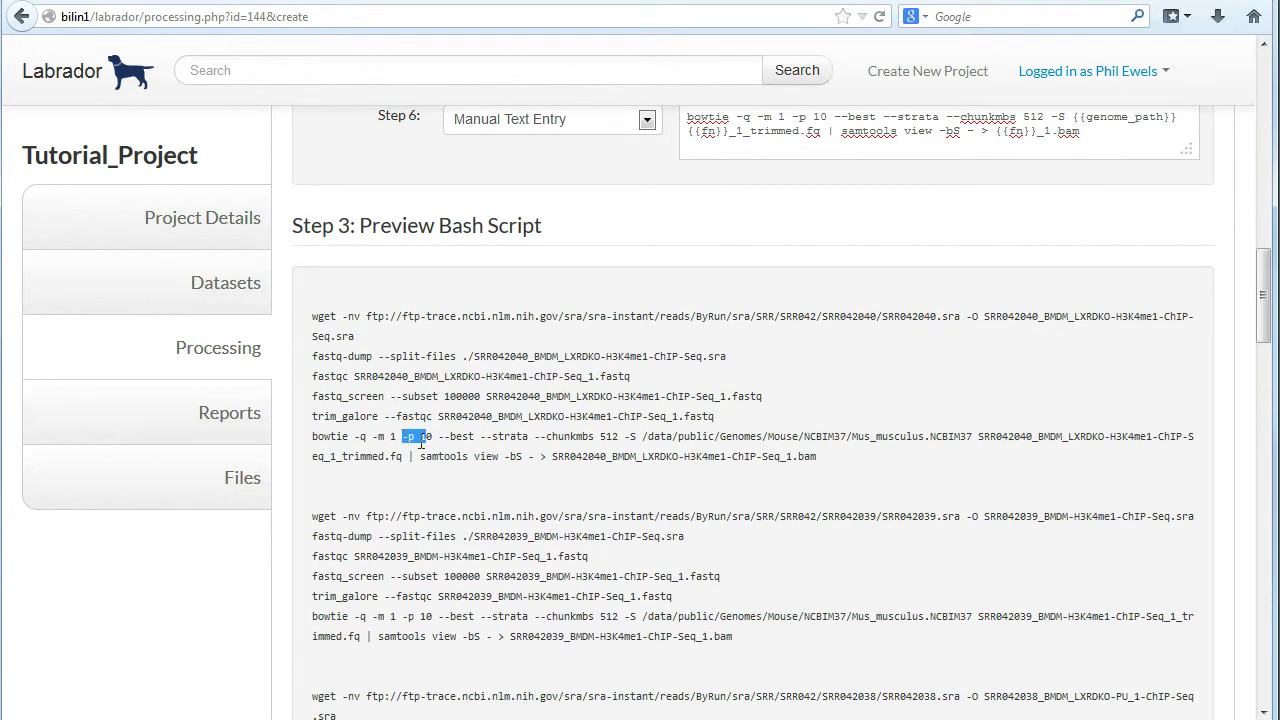
click(430, 441)
Examine the commands of processing steps 1 and 2 and the variables available for use in them
drag(1262, 325, 1262, 253)
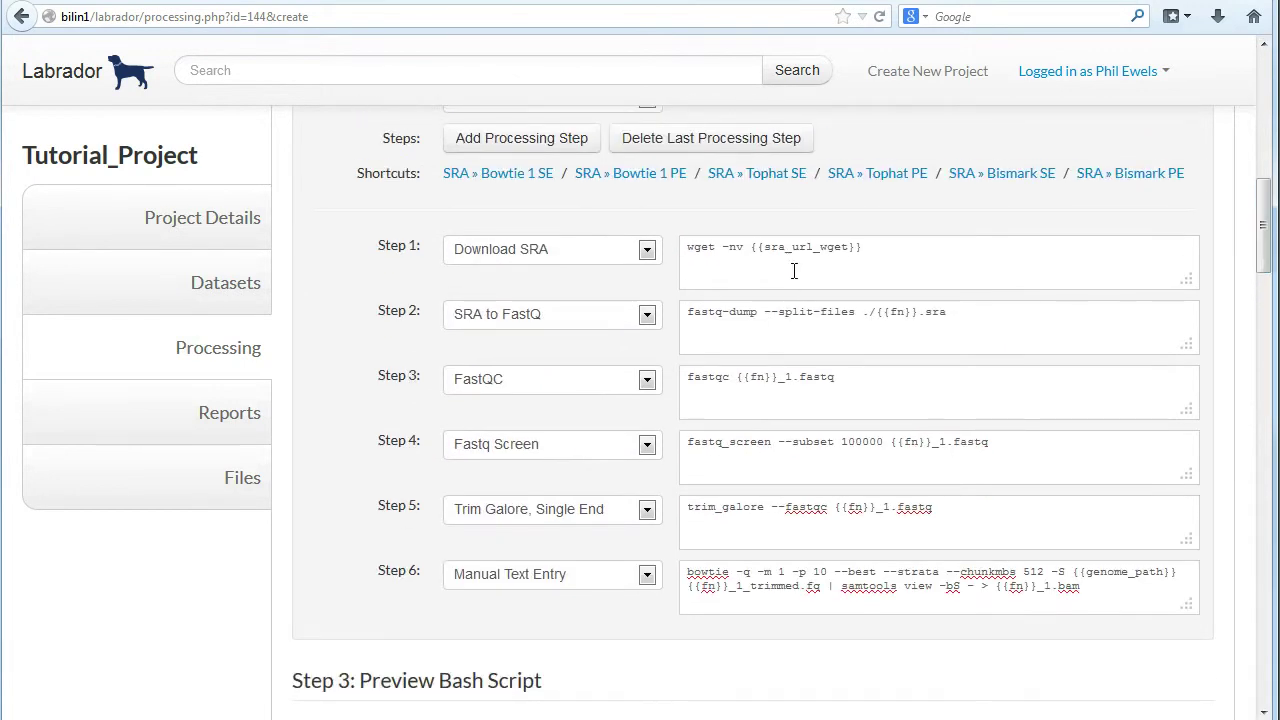
drag(687, 247, 871, 250)
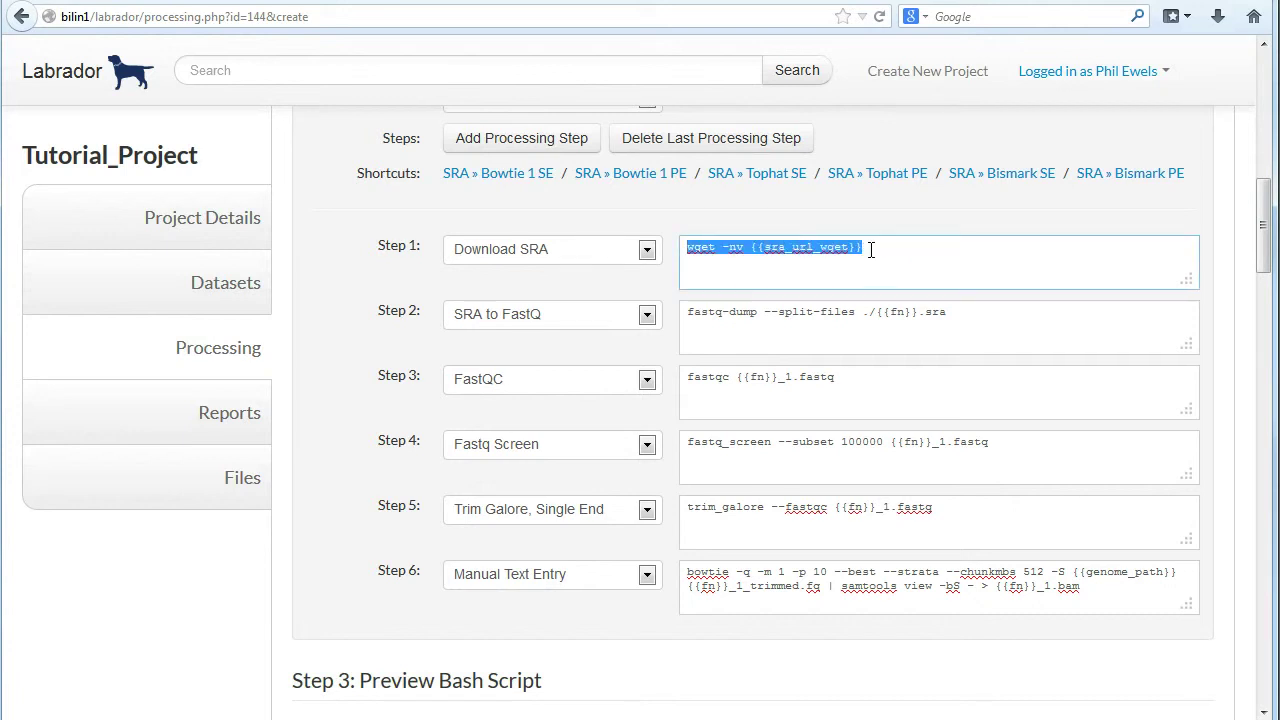
click(858, 312)
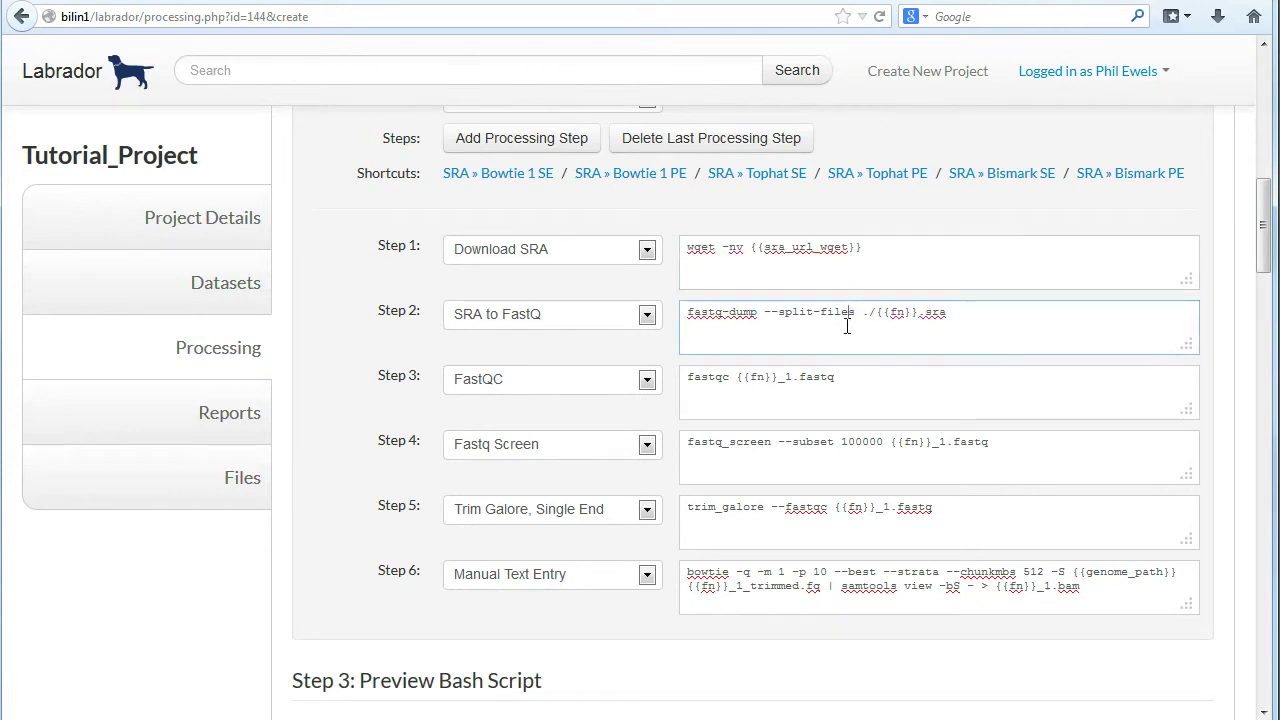
triple_click(757, 248)
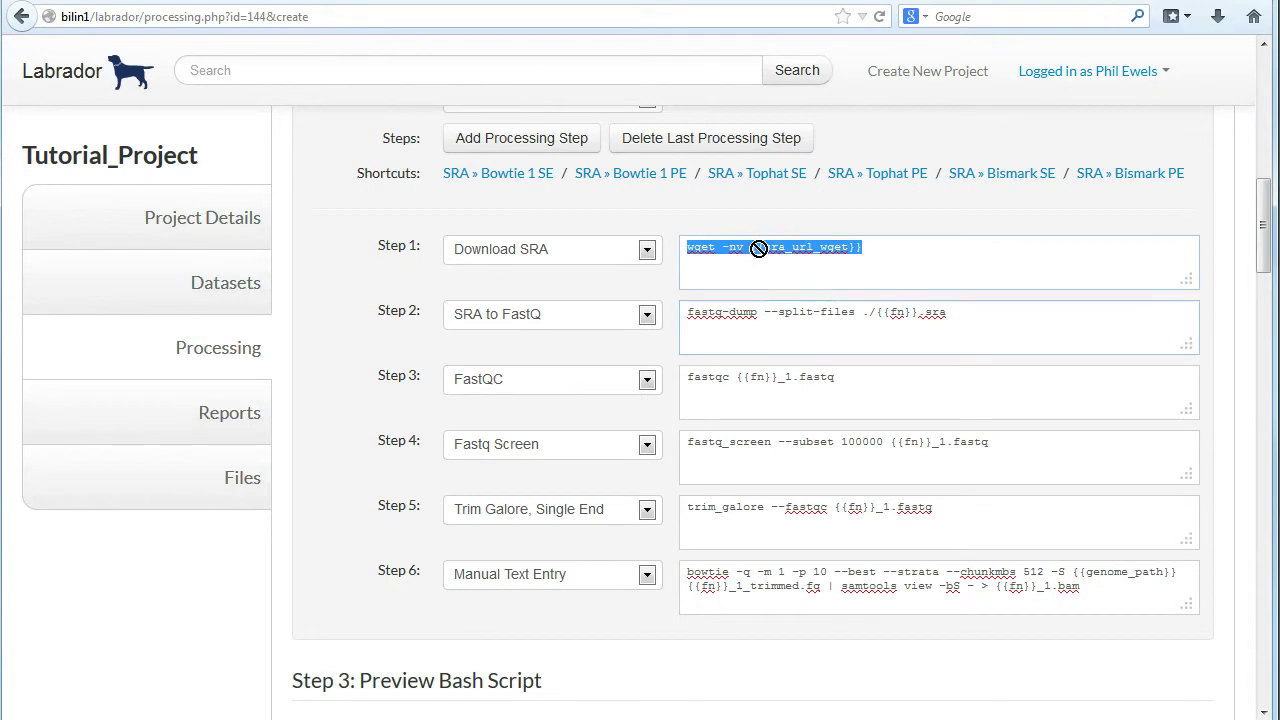
click(777, 254)
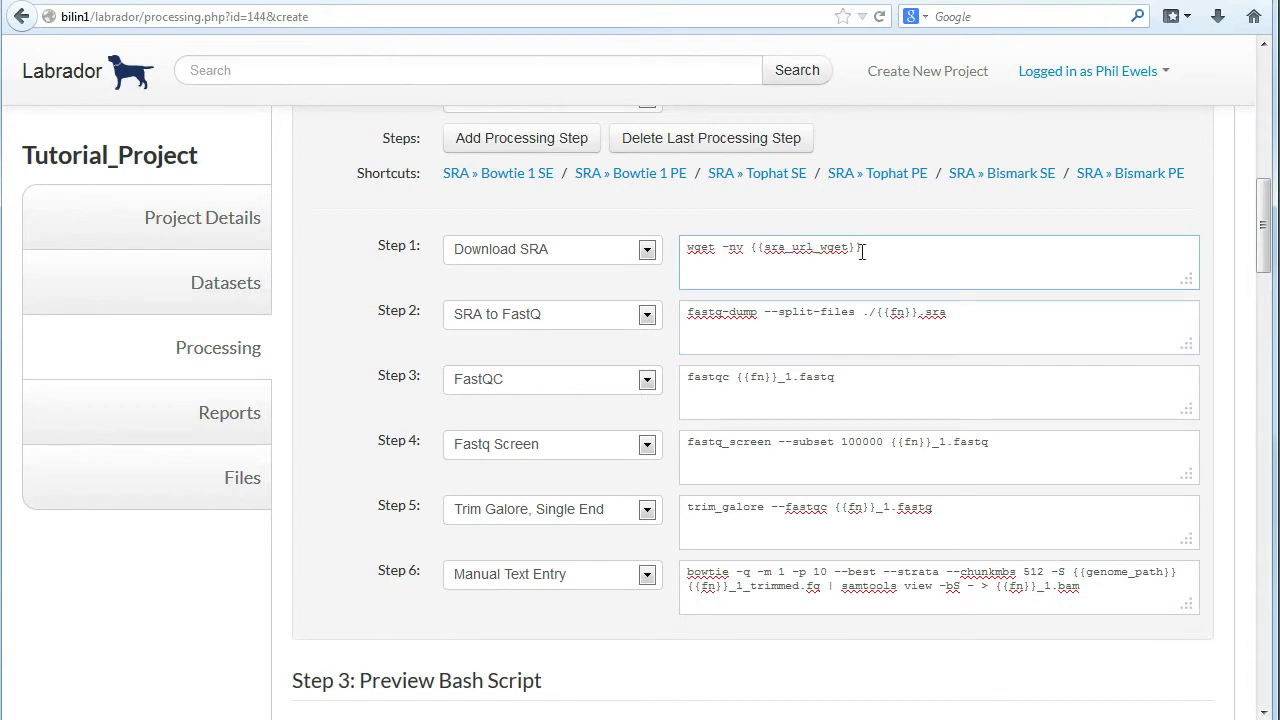
scroll(862, 251, up, 3)
scroll(1040, 220, down, 1)
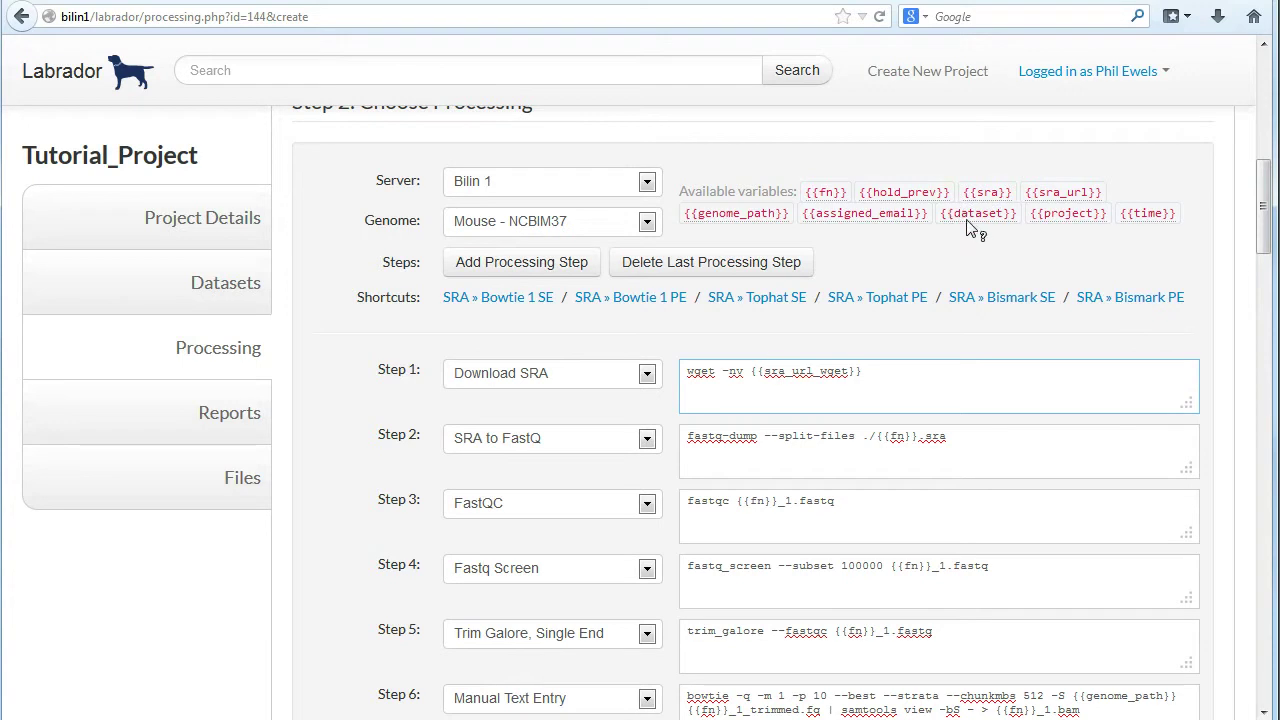
mouse_move(968, 226)
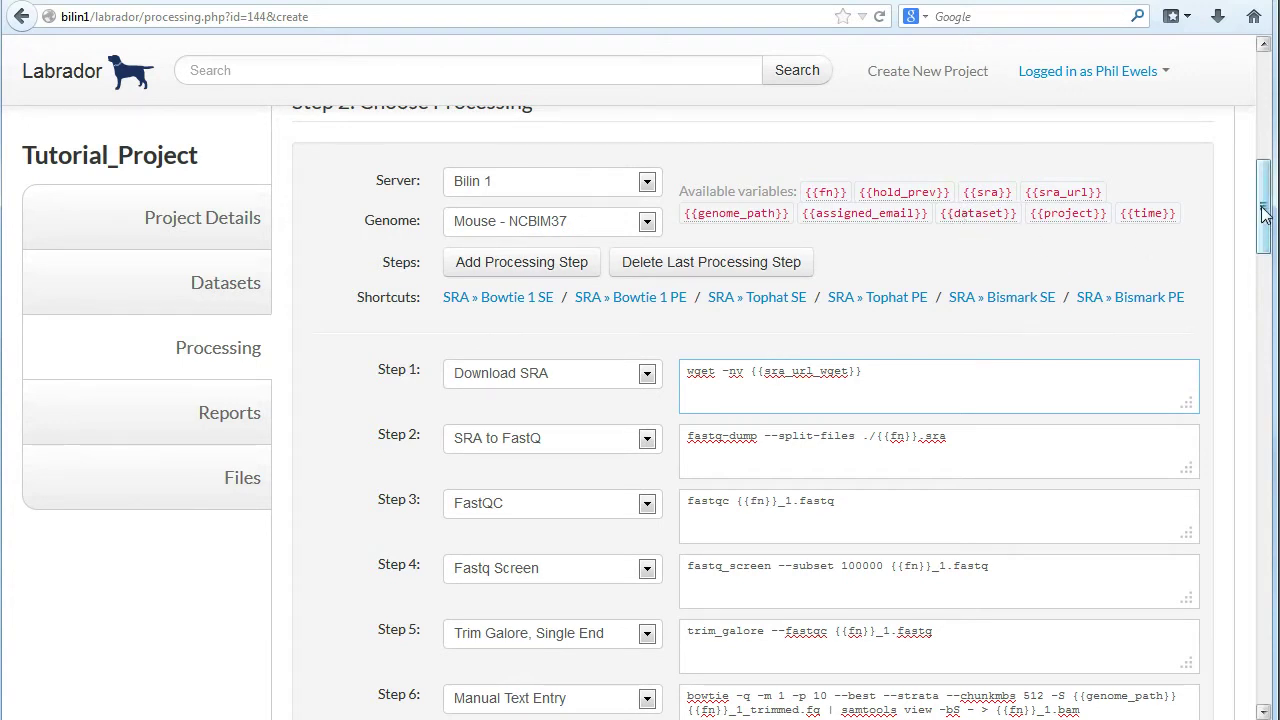
Clear the genome selection and check how the bash script preview responds
drag(1265, 213, 1260, 440)
click(527, 562)
click(527, 585)
drag(424, 548, 338, 546)
click(424, 546)
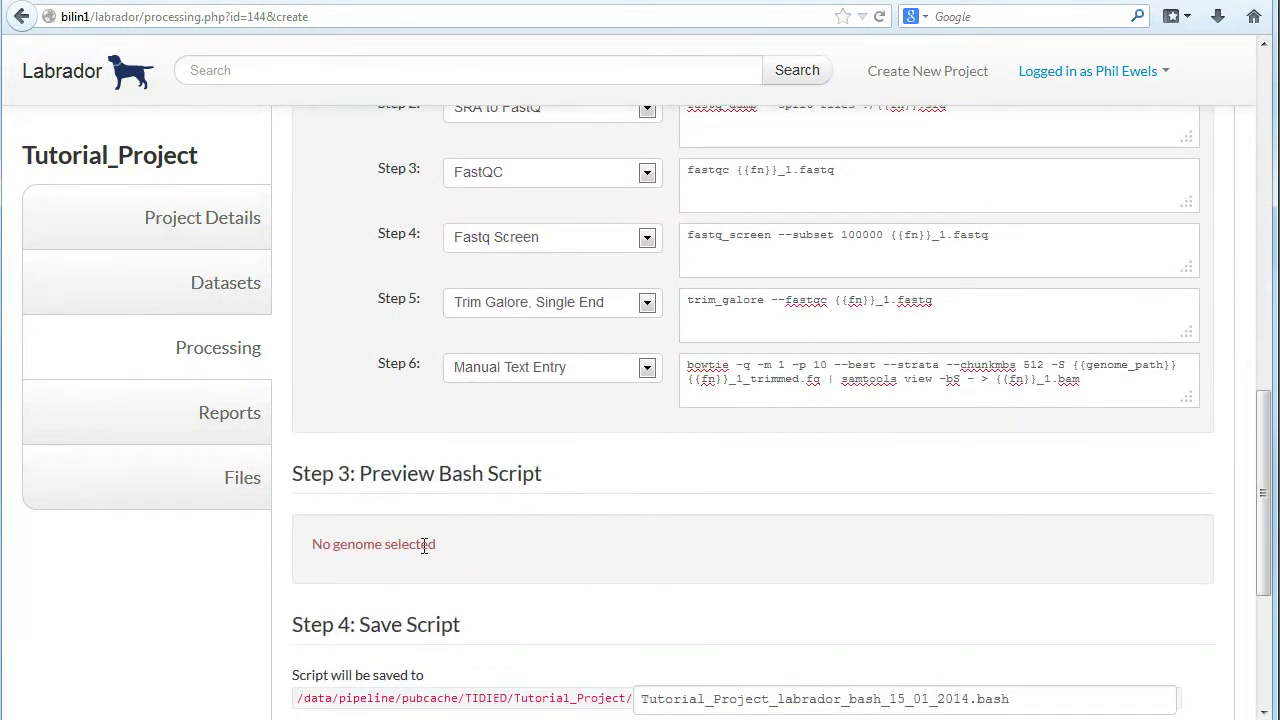
Set the genome to Mouse - NCBIM37 for the processing script
scroll(968, 550, up, 3)
scroll(968, 550, up, 3)
click(500, 346)
click(495, 389)
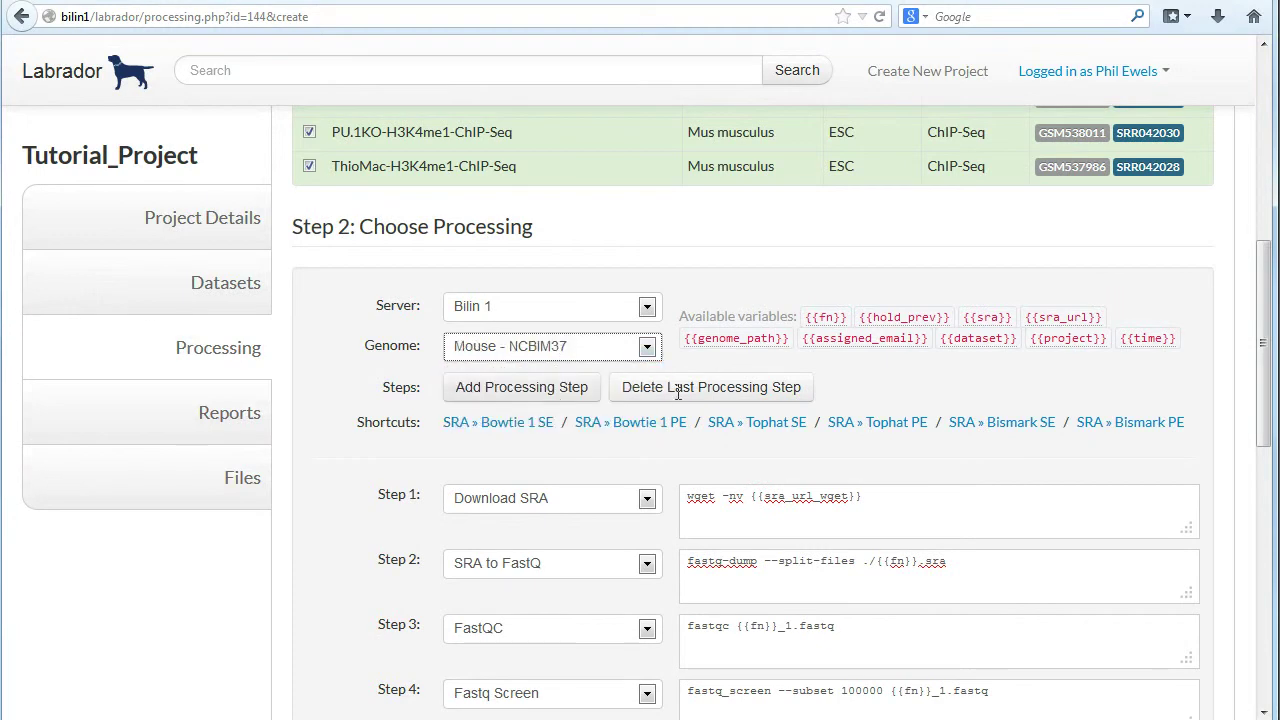
Check the script's destination folder, name the file processing.bash and save the bash script
drag(1268, 218, 1260, 678)
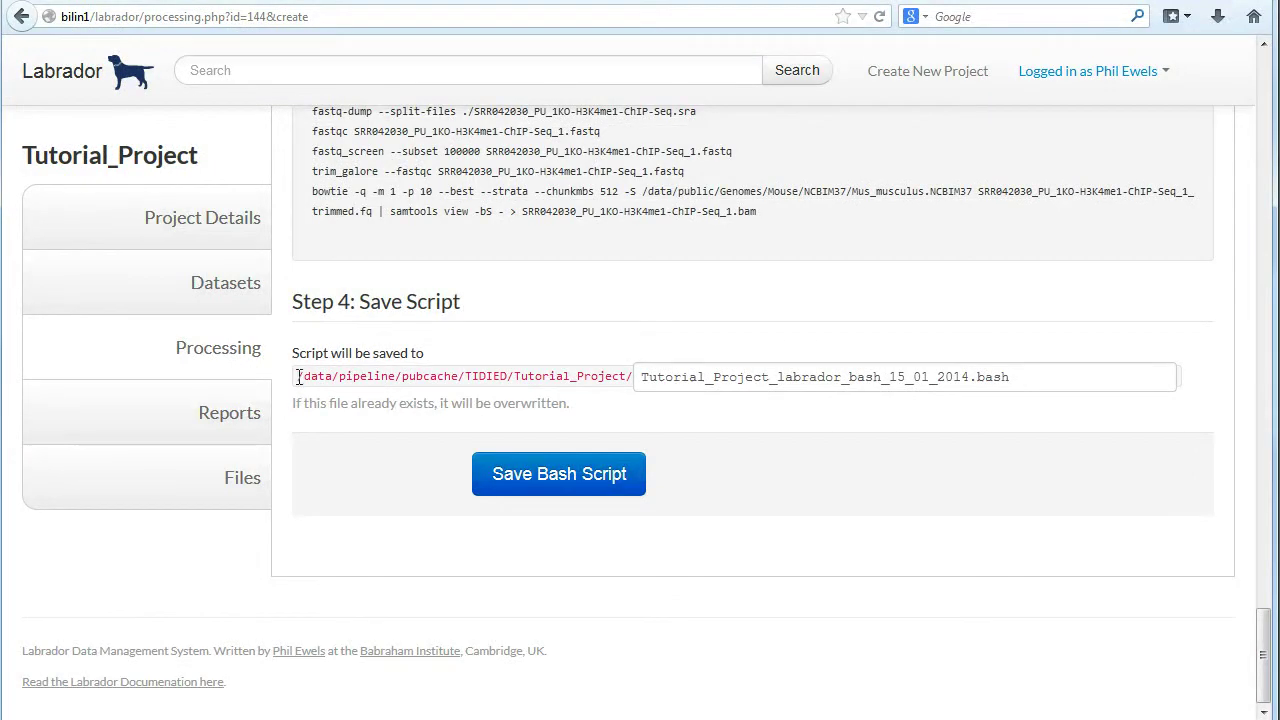
drag(300, 376, 629, 385)
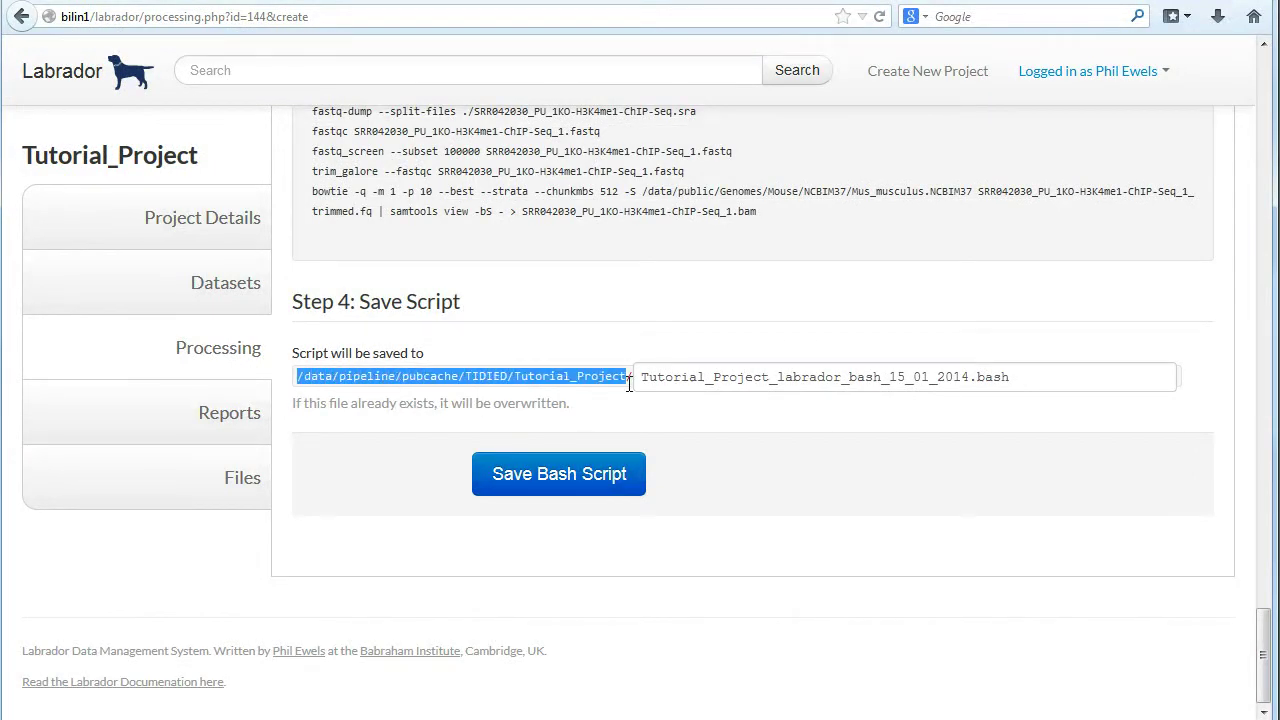
click(605, 376)
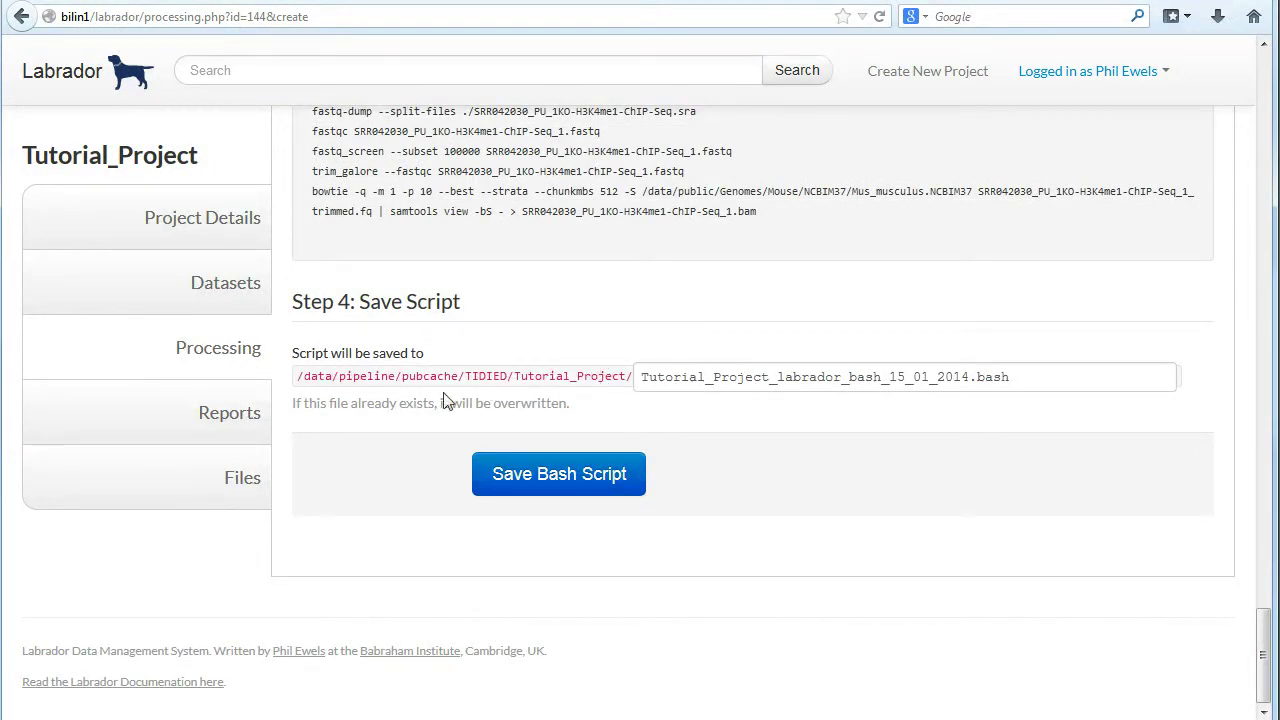
click(691, 378)
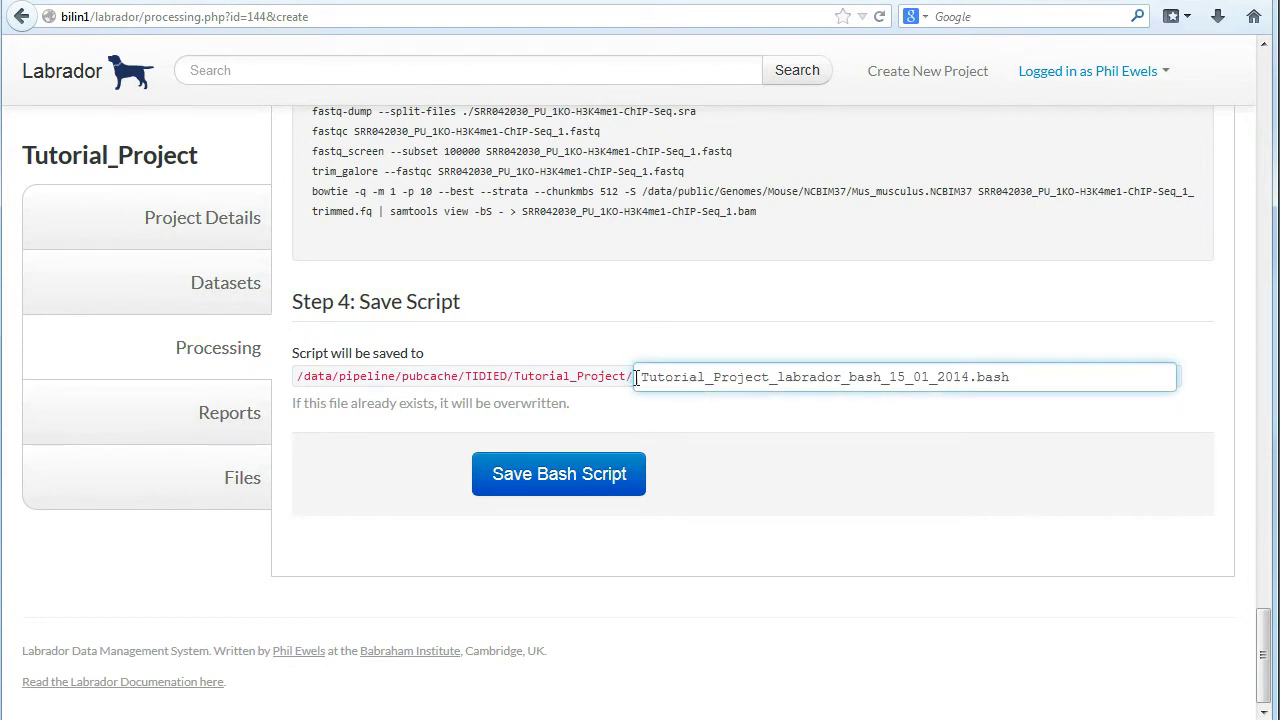
drag(634, 377, 1024, 383)
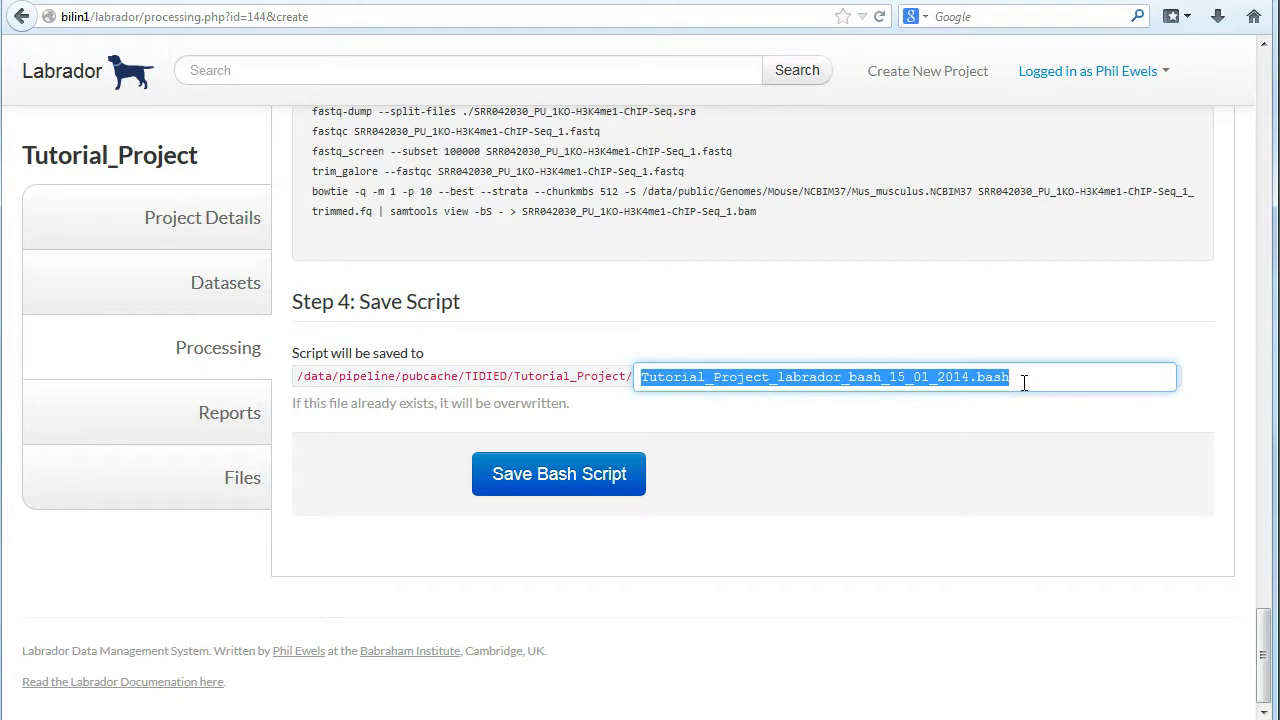
text(download.txt)
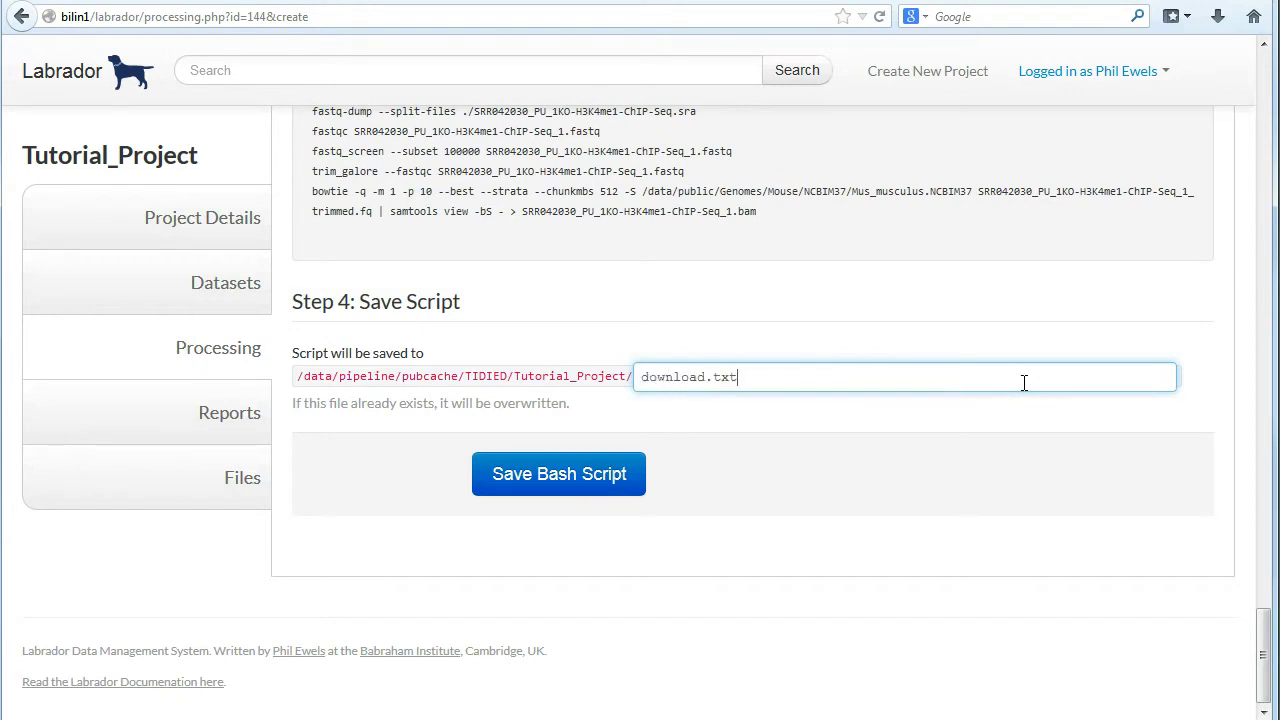
key(BackSpace)
key(BackSpace)
key(BackSpace)
key(BackSpace)
key(BackSpace)
key(BackSpace)
key(BackSpace)
key(BackSpace)
key(BackSpace)
text(processing.bash)
click(599, 478)
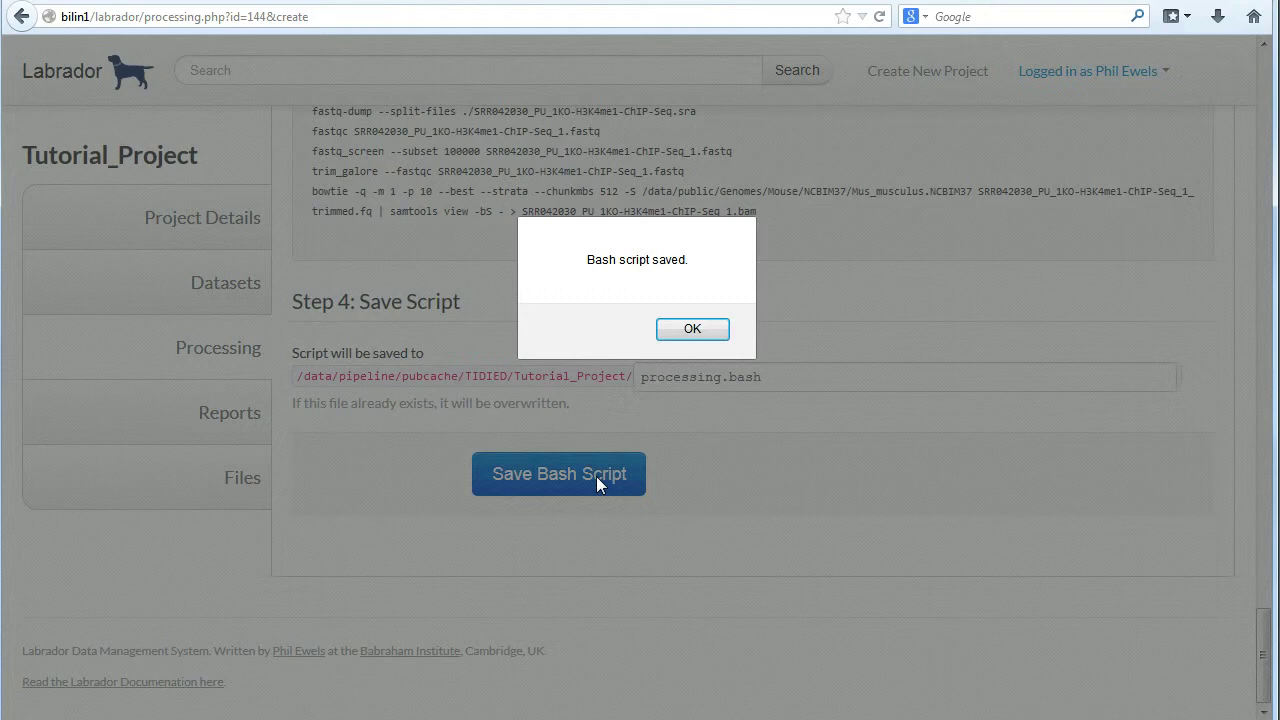
click(710, 332)
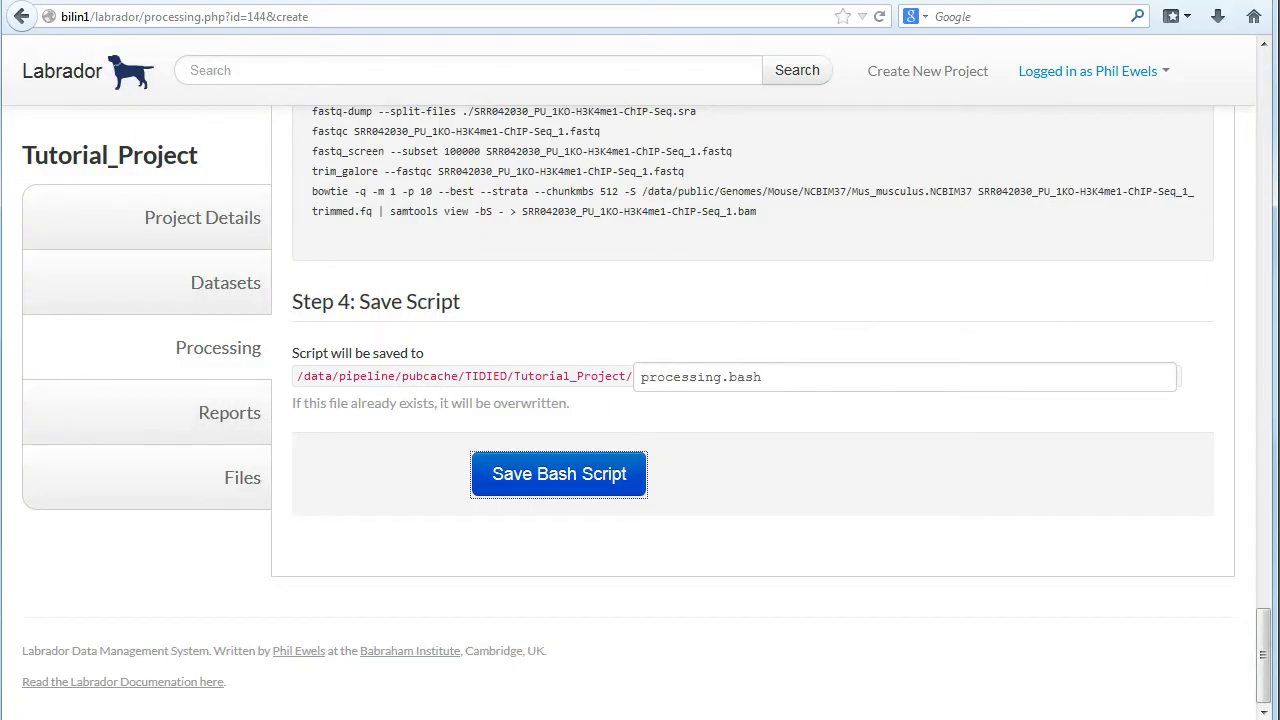
Switch to the terminal, fit its window on the screen and list the TIDIED directory to locate the Tutorial_Project folder
key(alt+Tab)
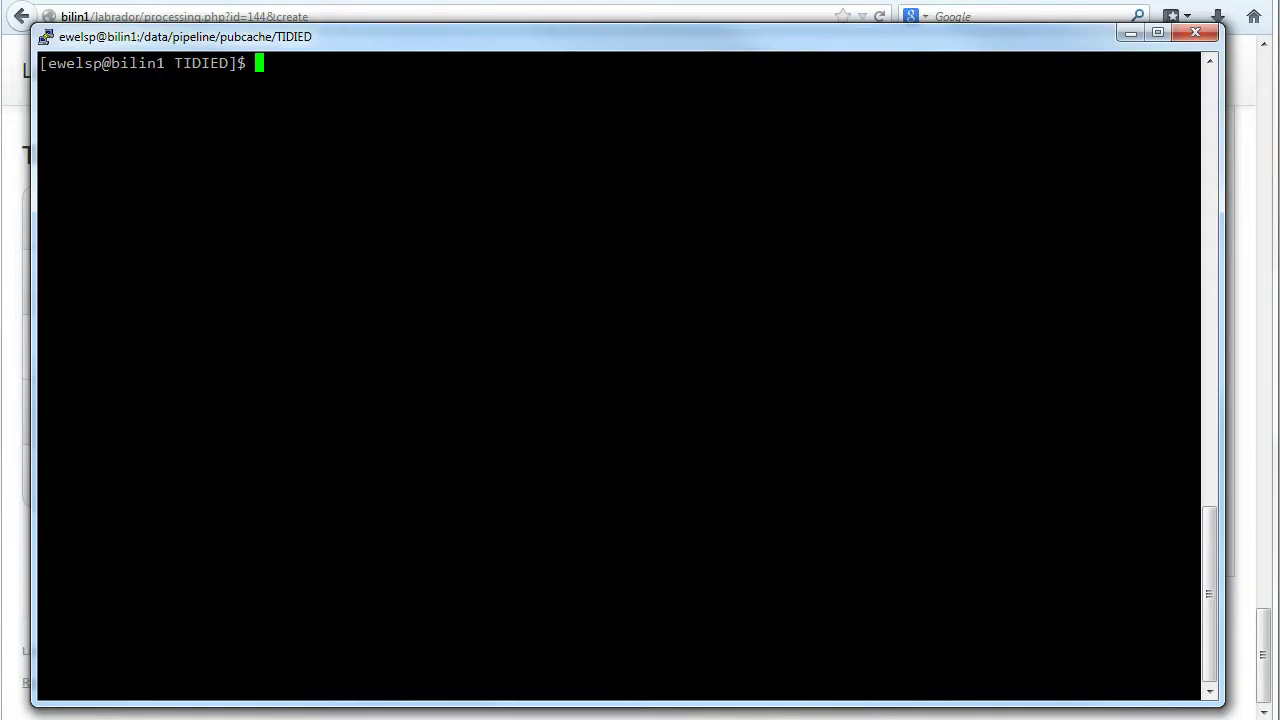
drag(1222, 703, 1100, 643)
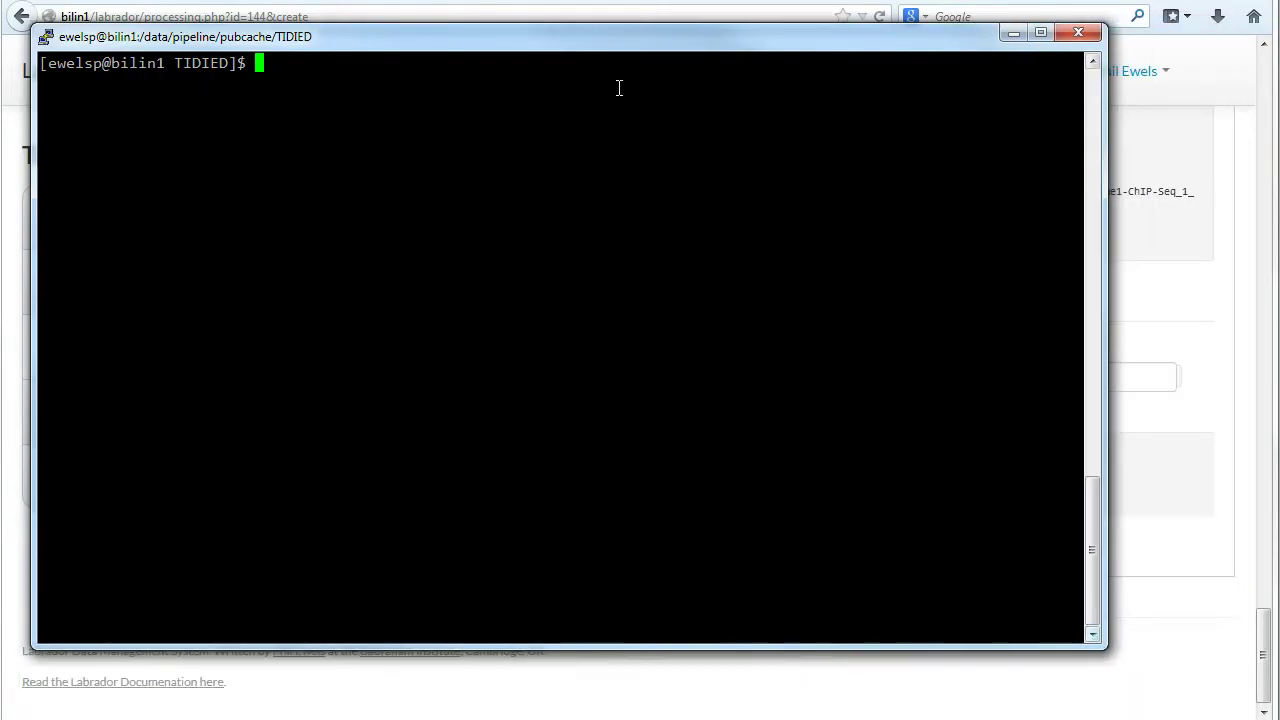
drag(641, 47, 693, 80)
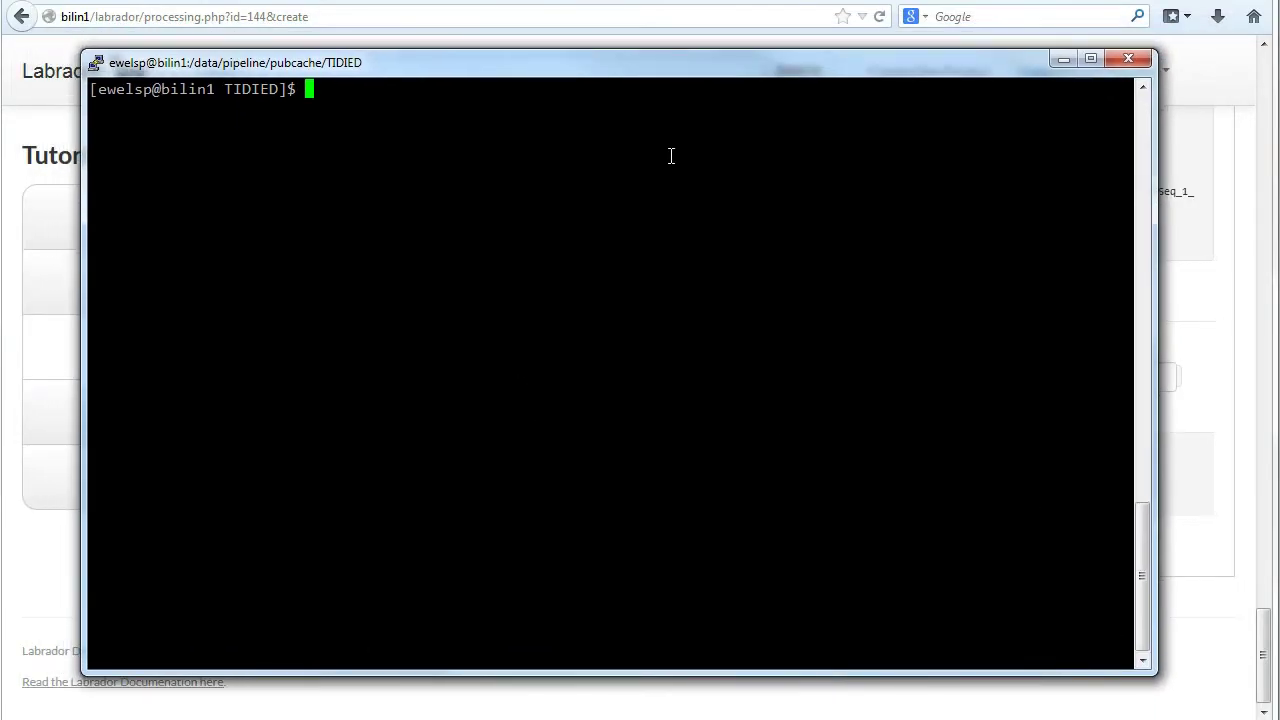
text(ls)
key(Return)
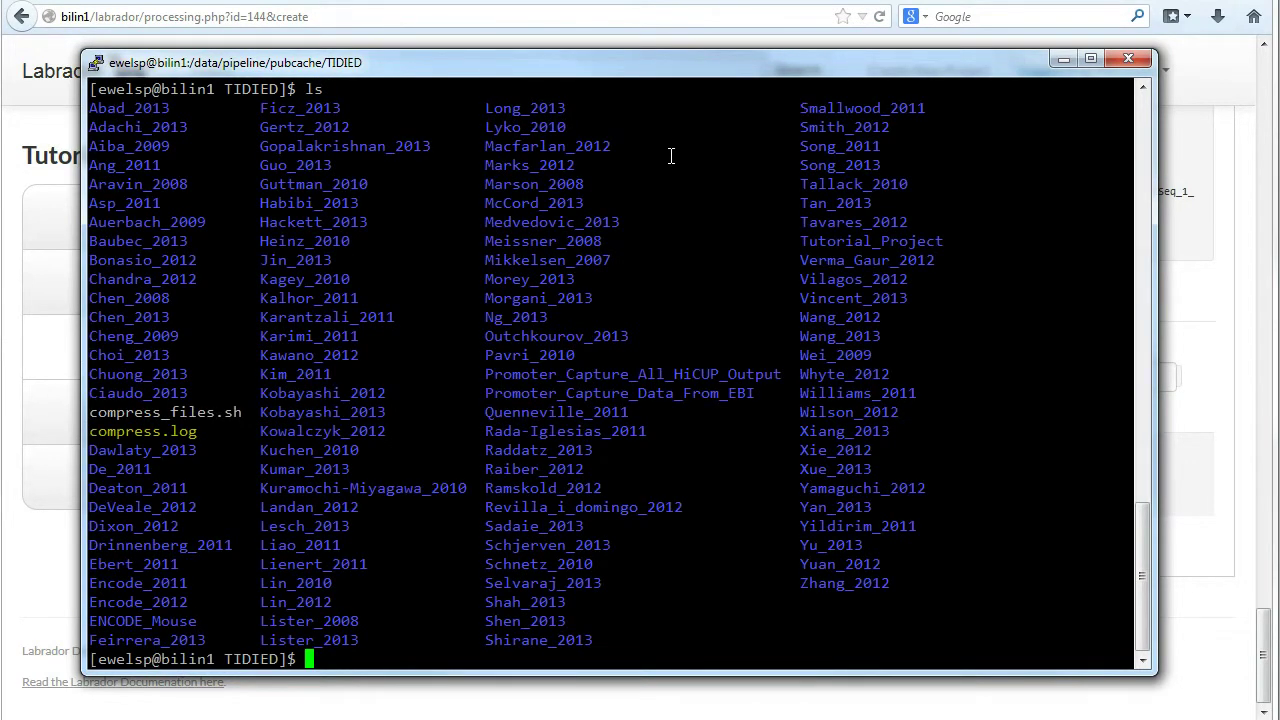
double_click(829, 245)
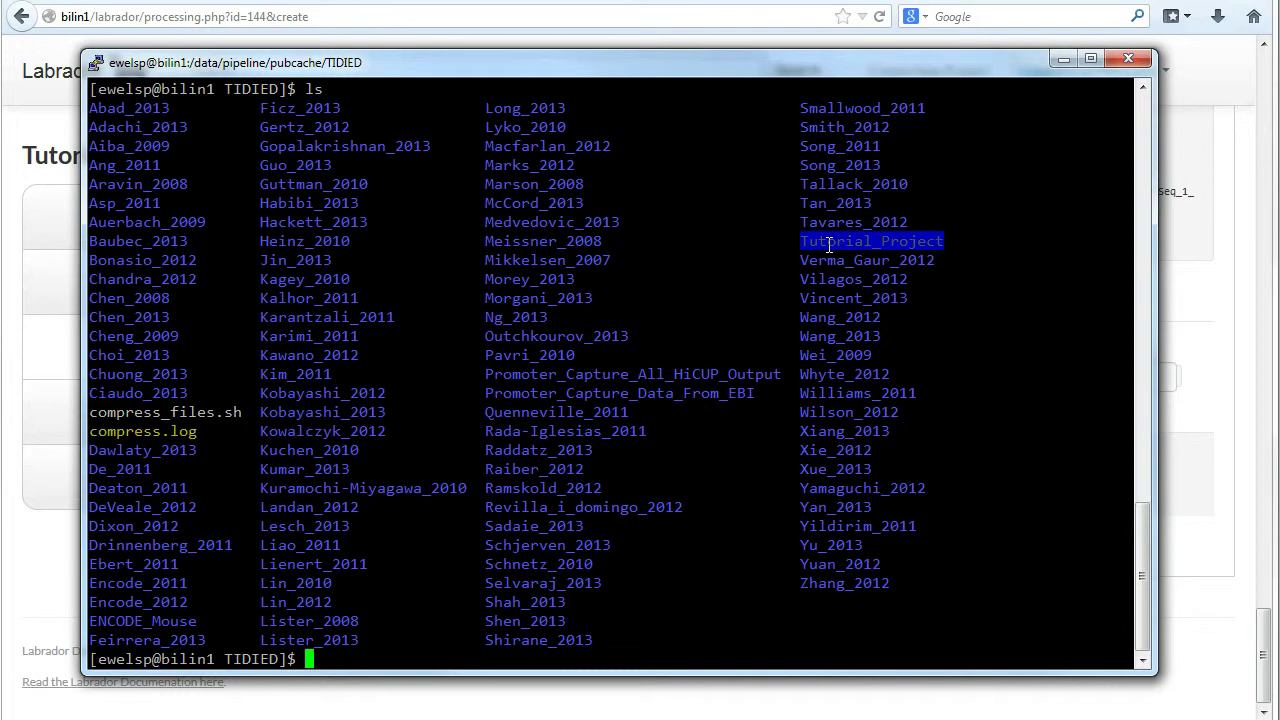
click(964, 307)
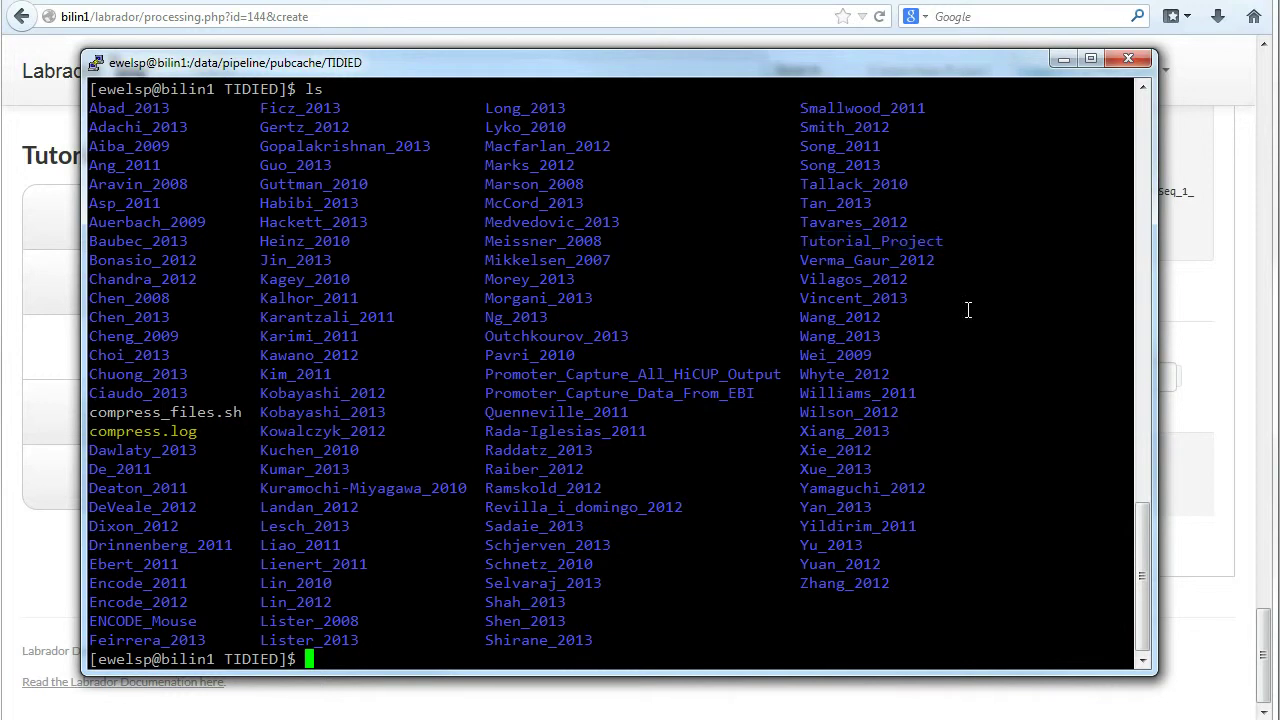
Change into the Tutorial_Project directory and list its files, first with ls and again in long format
text(cd Tyu)
key(BackSpace)
key(BackSpace)
text(u)
key(Tab)
key(Return)
text(ls)
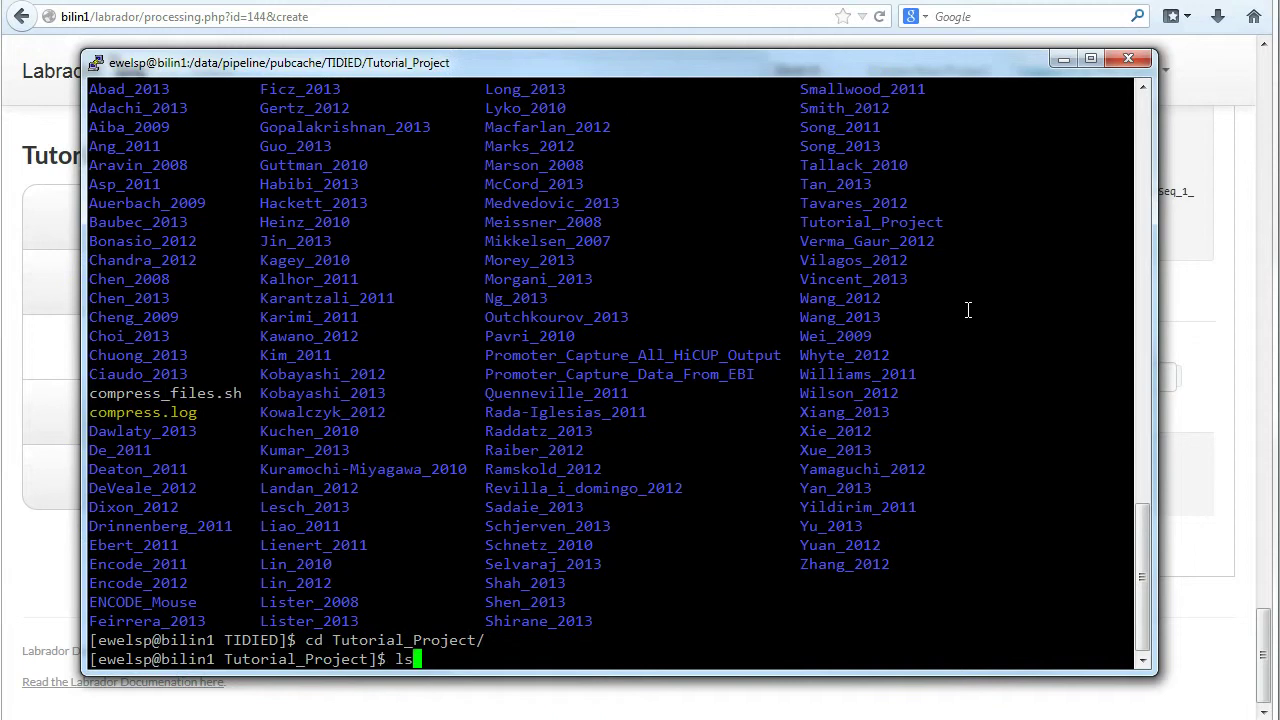
key(Return)
text(ls -l)
key(Return)
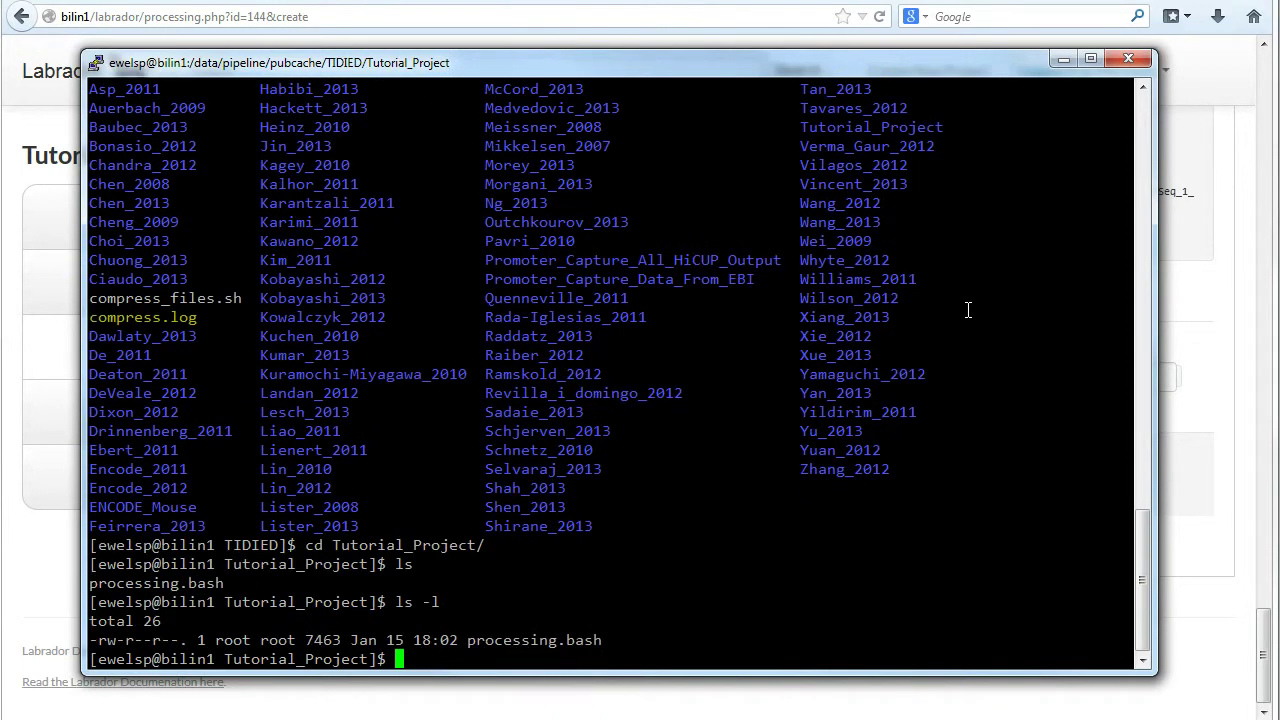
key(Return)
key(Return)
key(Return)
key(Return)
key(Return)
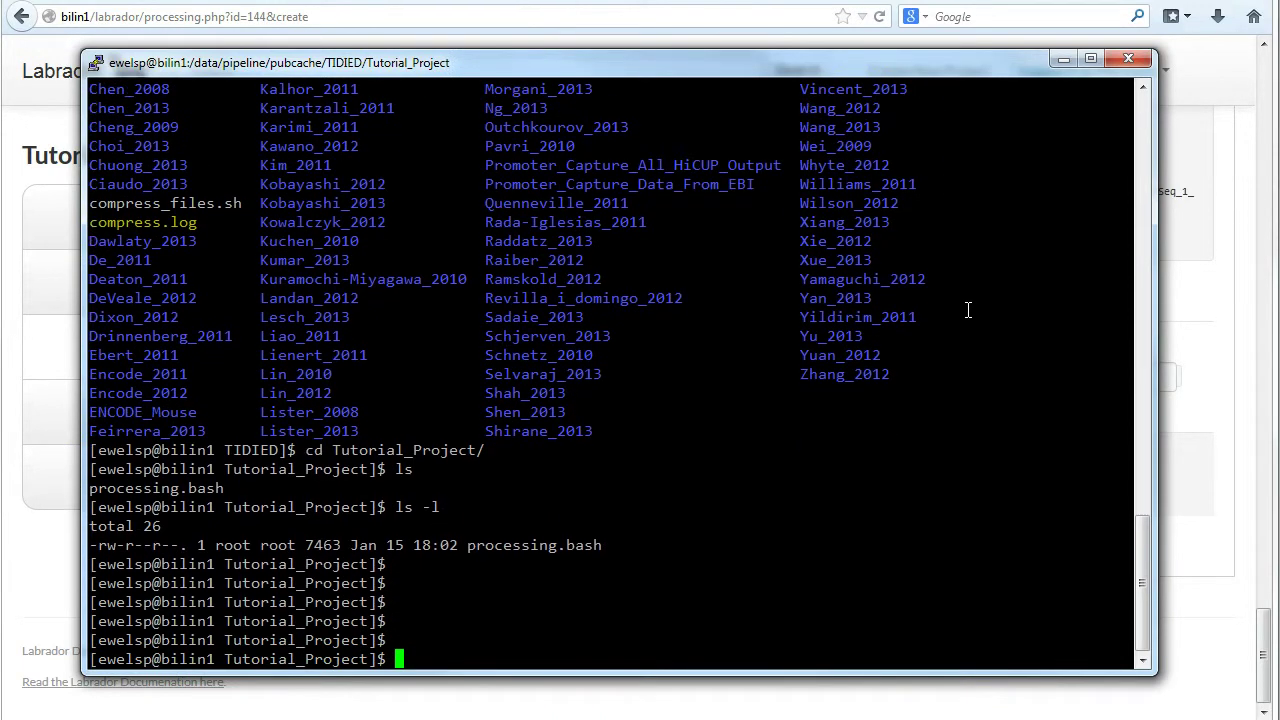
View the contents of processing.bash with less, quit the viewer and clear the terminal
text(less pr)
key(Tab)
key(Return)
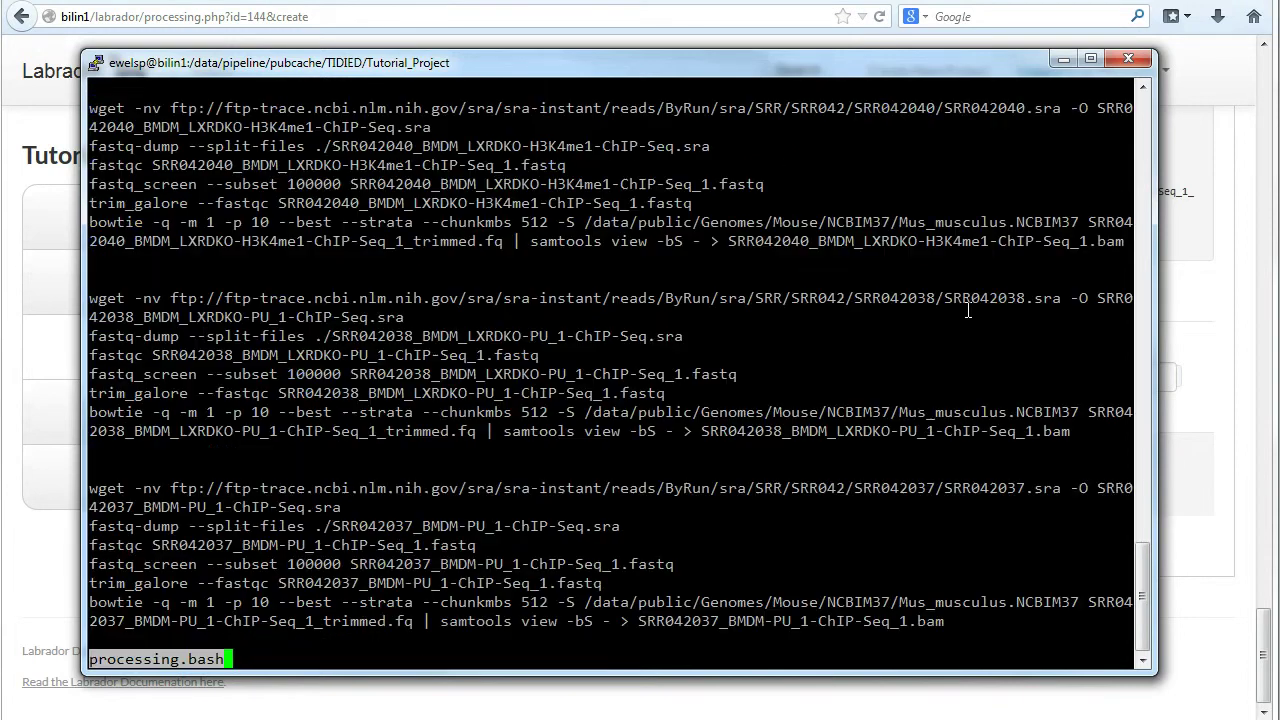
key(Page_Up)
key(Page_Up)
key(Page_Up)
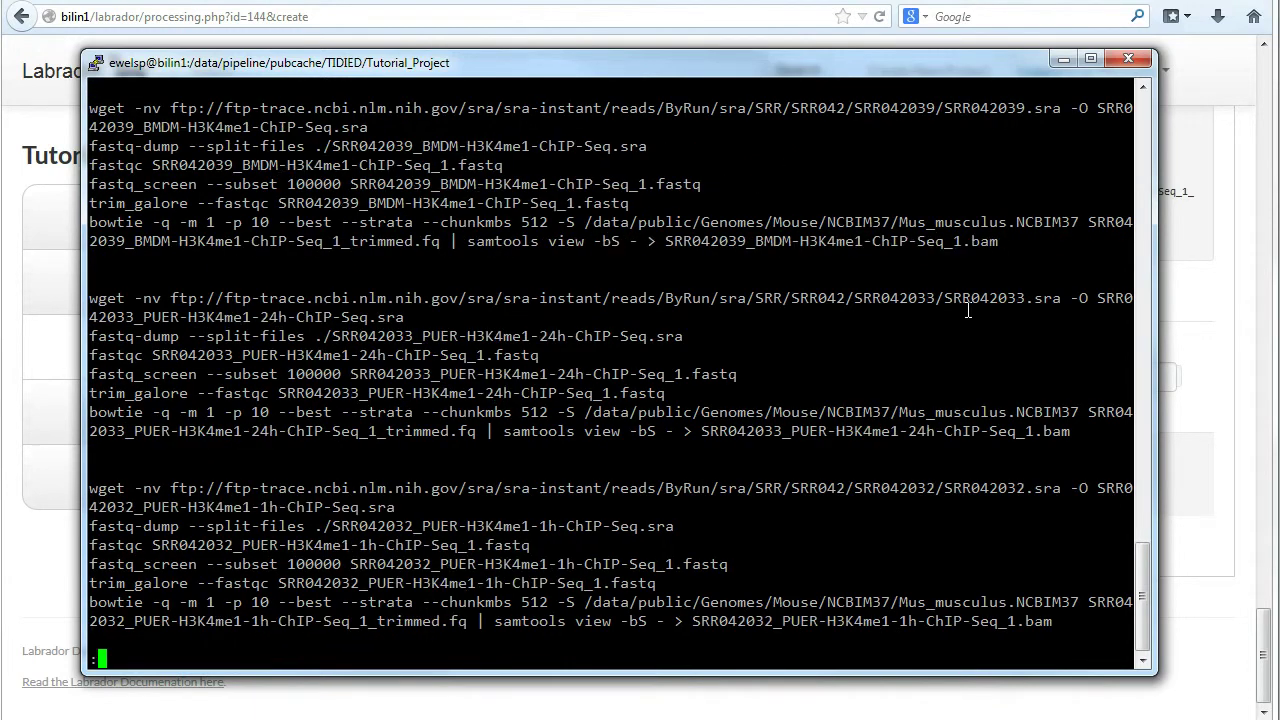
key(q)
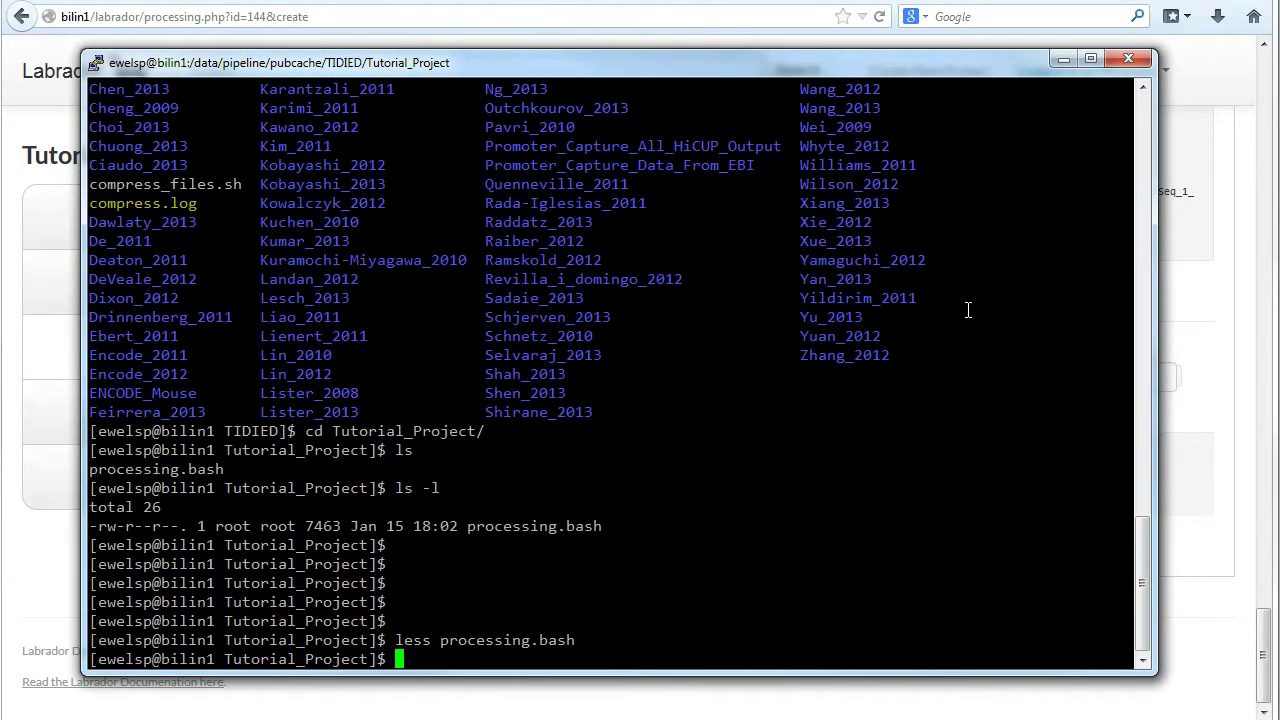
text(clear)
key(Return)
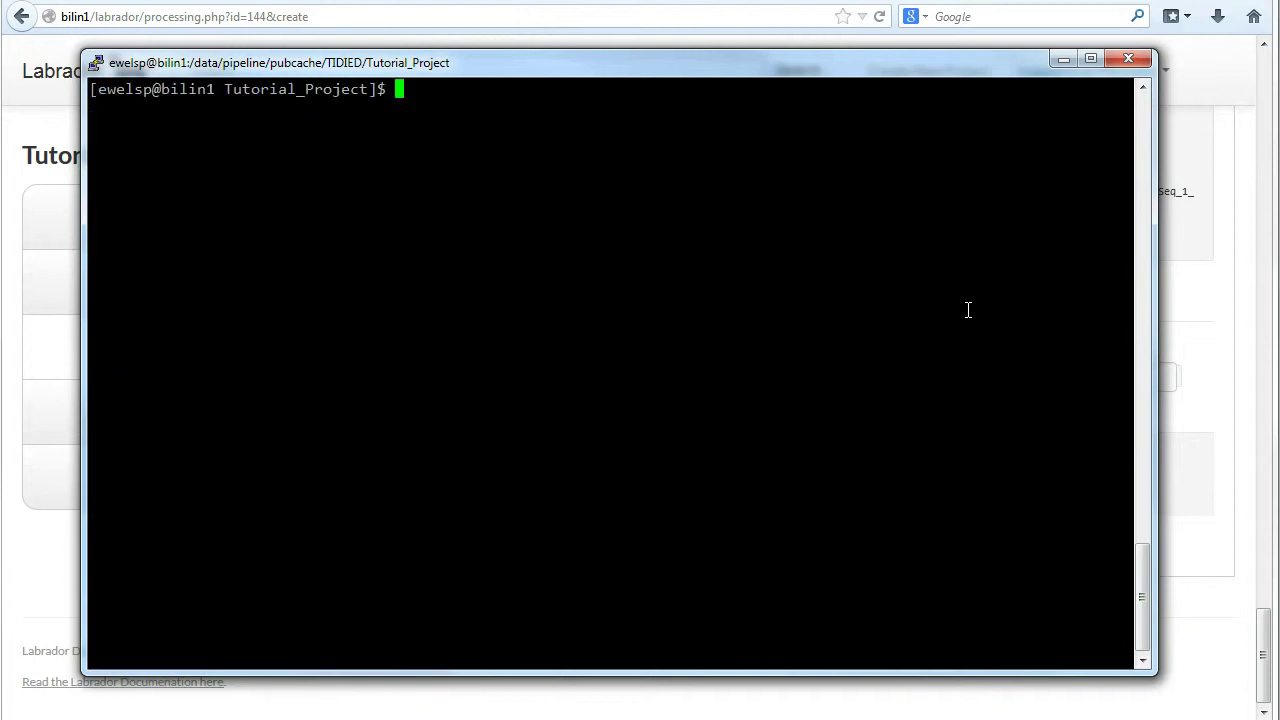
Enter the command bash processing.bash at the prompt and erase it without running it
text(bash pr)
key(Tab)
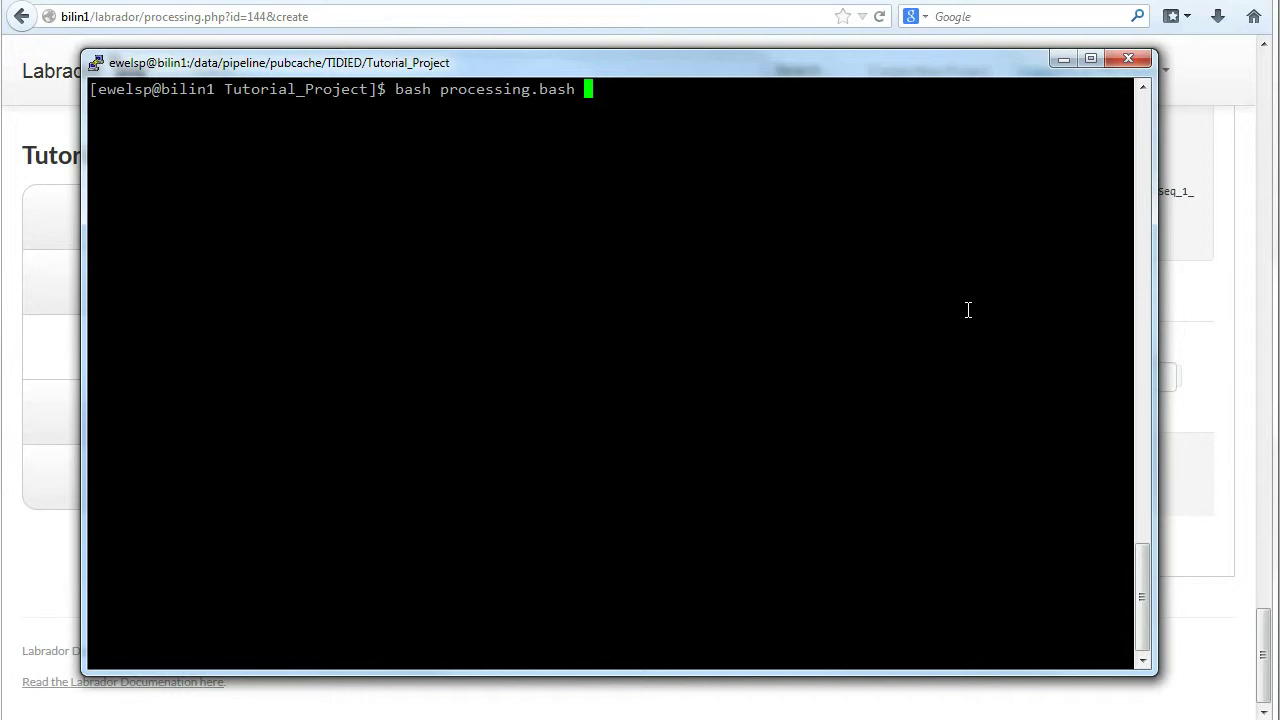
key(BackSpace)
key(BackSpace)
key(BackSpace)
key(BackSpace)
key(BackSpace)
key(BackSpace)
key(BackSpace)
key(BackSpace)
key(BackSpace)
key(BackSpace)
key(BackSpace)
key(BackSpace)
key(BackSpace)
key(BackSpace)
key(BackSpace)
key(BackSpace)
key(BackSpace)
key(BackSpace)
key(BackSpace)
key(BackSpace)
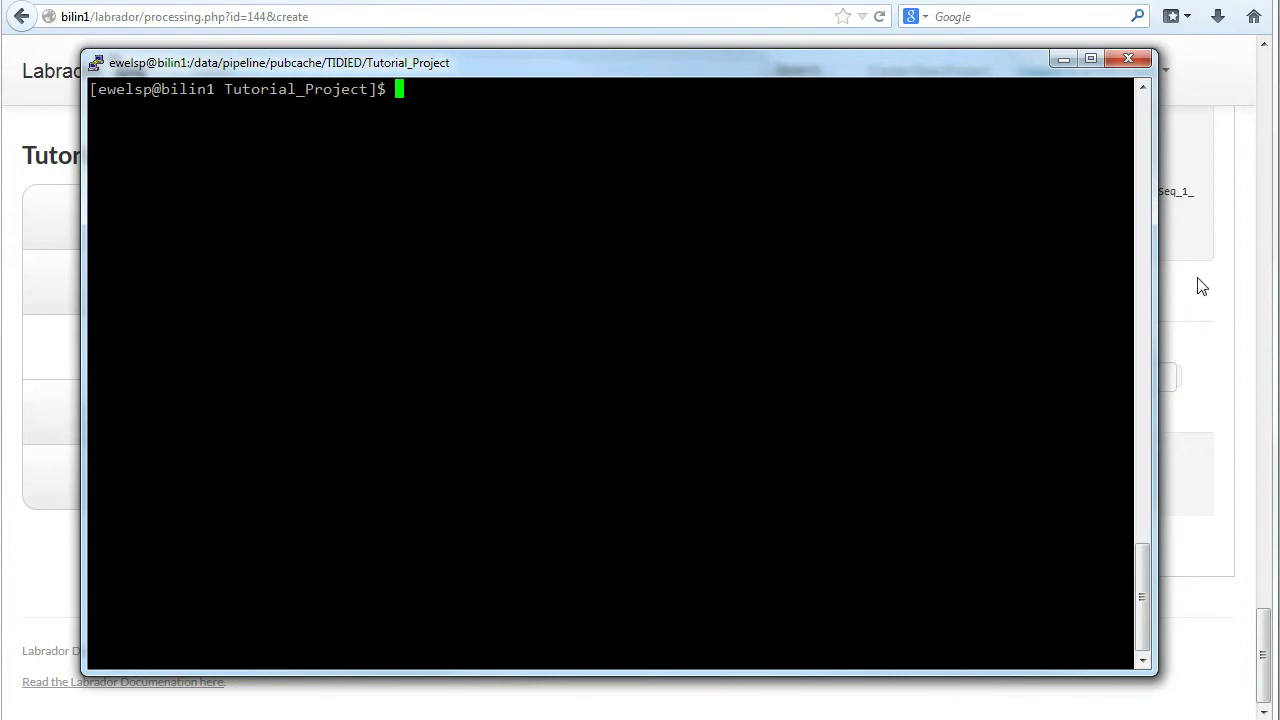
Switch back to Labrador in the browser, set the server to The Cluster and check the module load lines in the script preview
drag(1264, 662, 1265, 630)
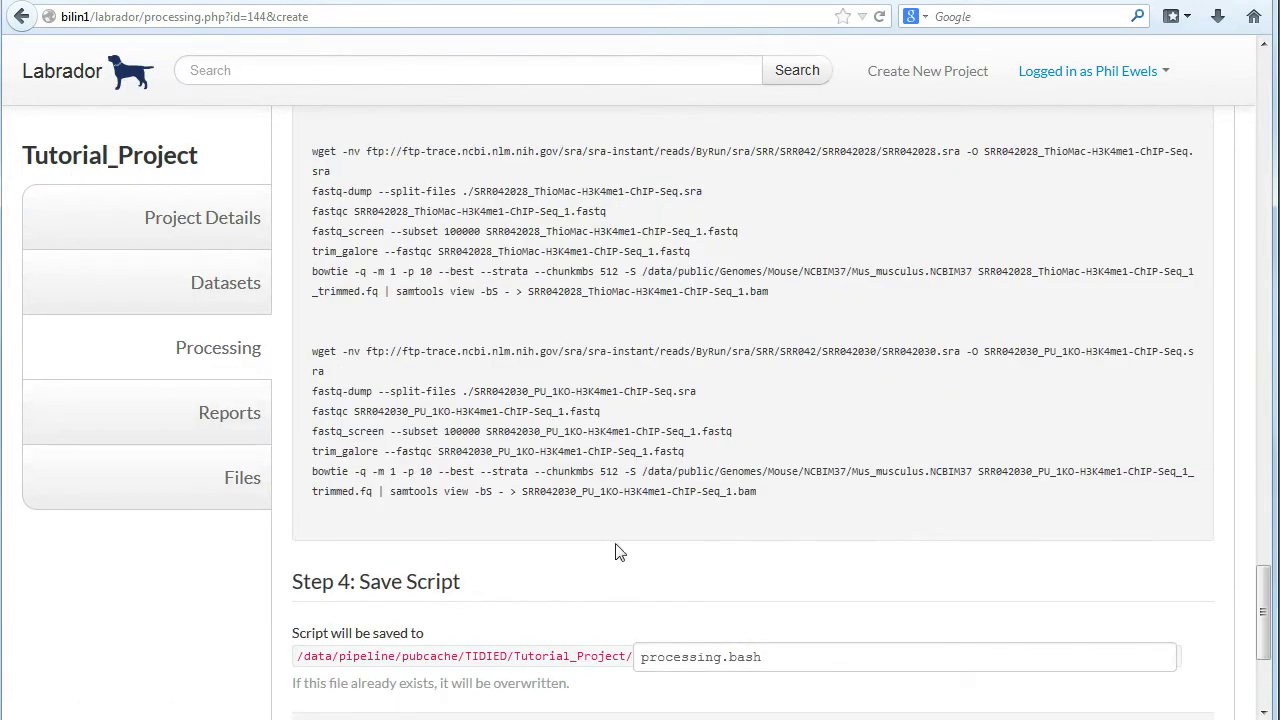
drag(312, 352, 349, 358)
drag(1262, 600, 1250, 168)
click(580, 280)
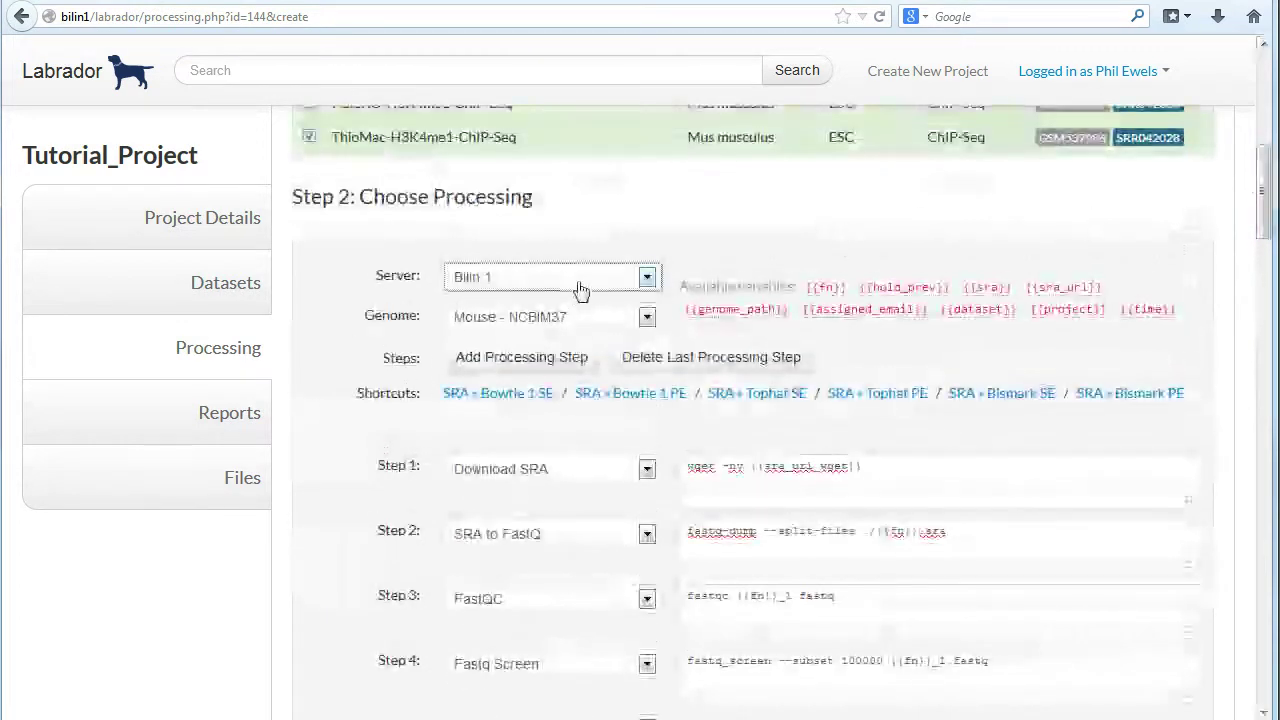
click(570, 298)
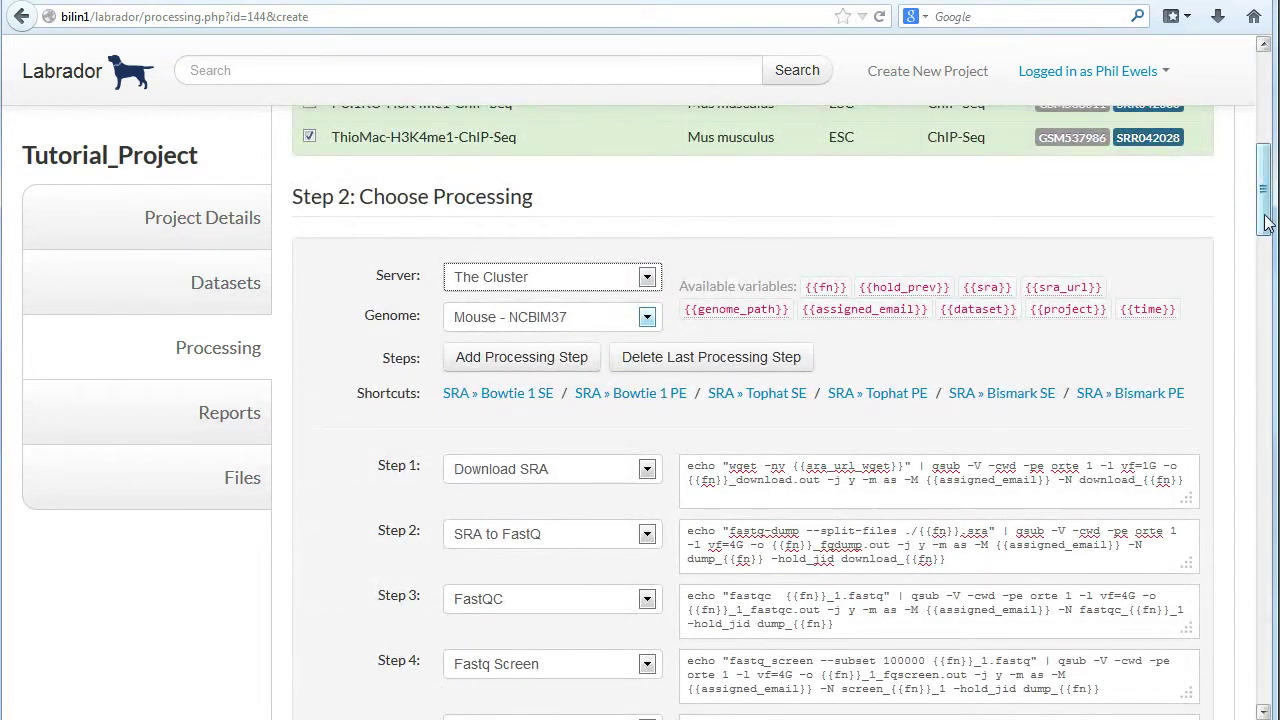
drag(1257, 229, 1226, 324)
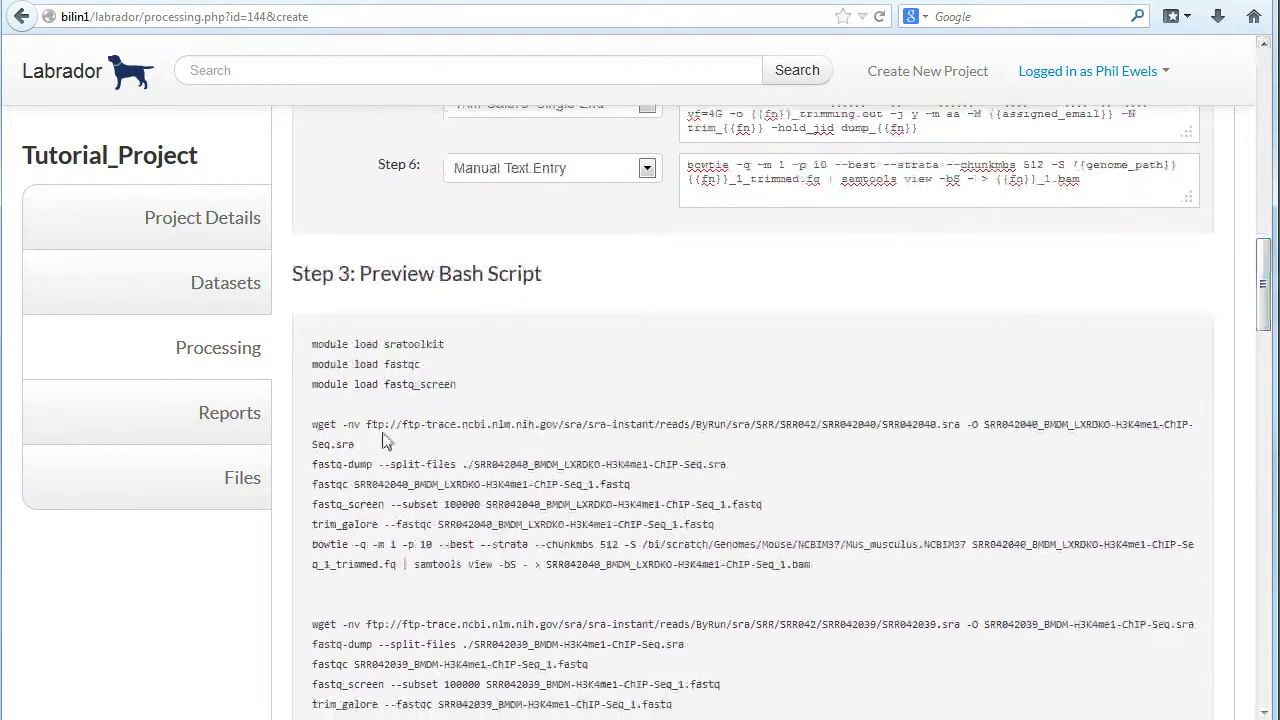
drag(313, 345, 444, 385)
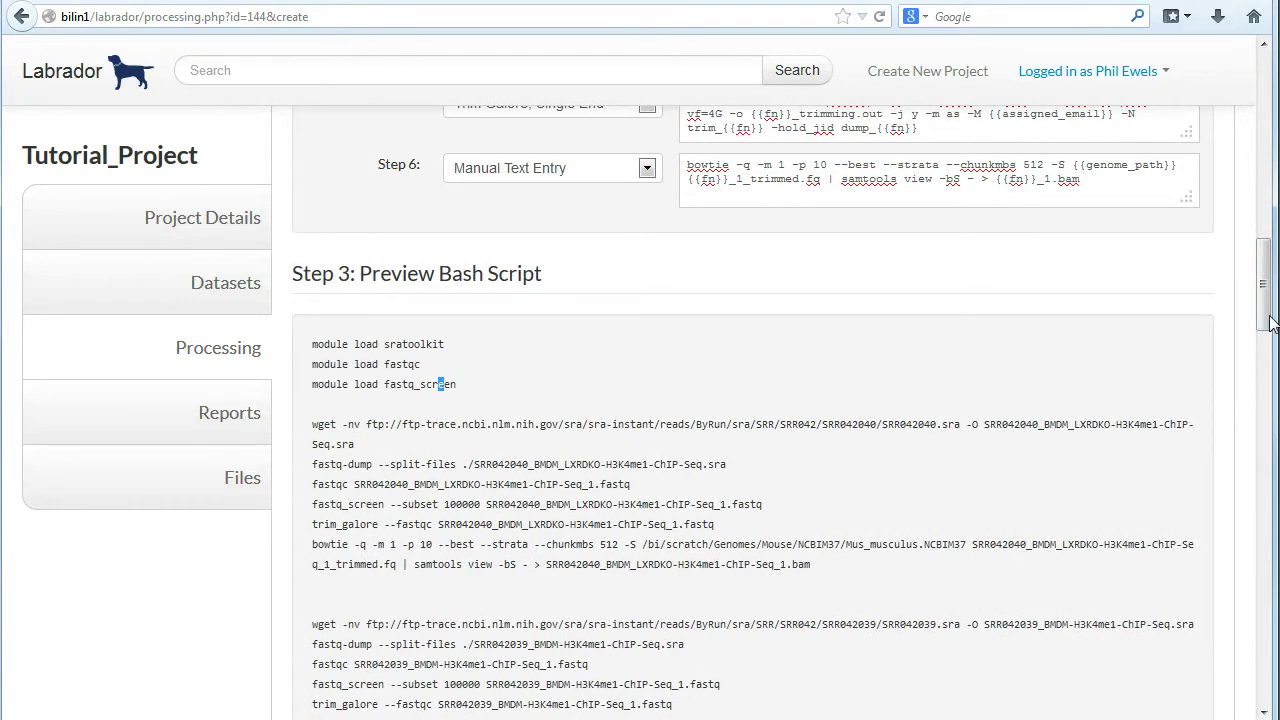
drag(1268, 320, 1168, 662)
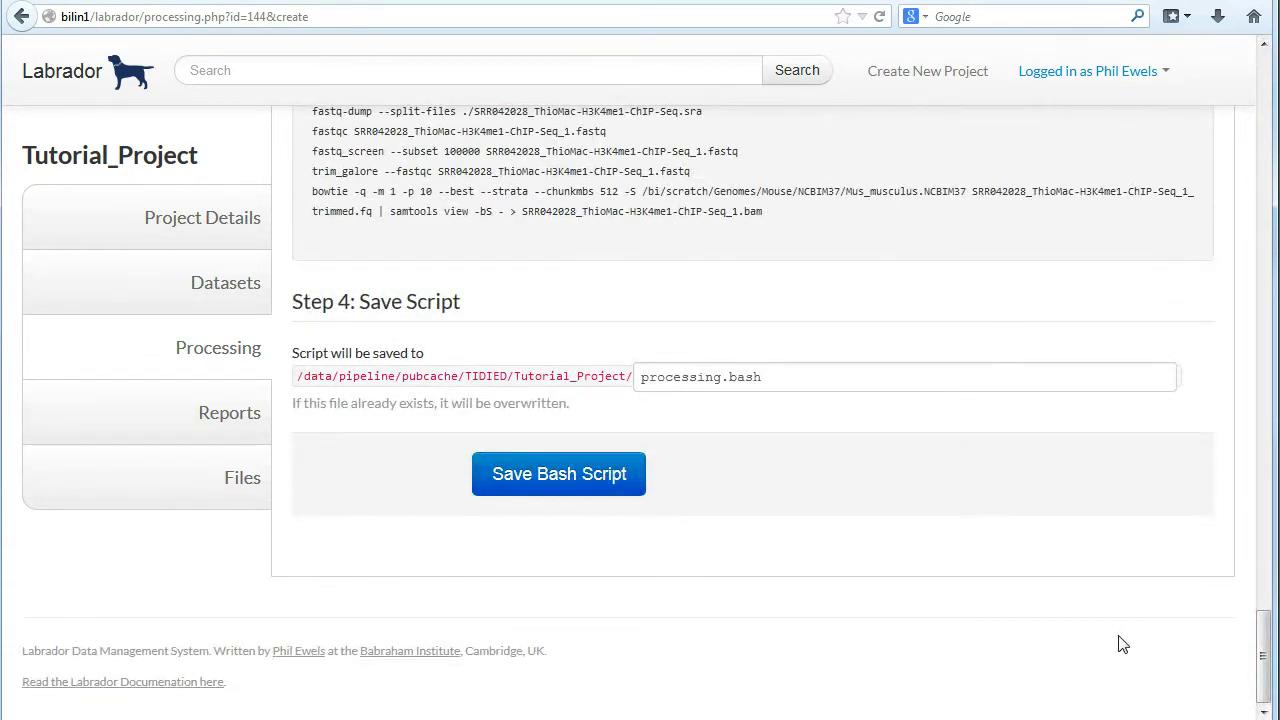
Switch to the terminal, open ~/Labrador/conf/labrador_config.php with less and find the processing servers setting under Processing Pipelines
key(alt+Tab)
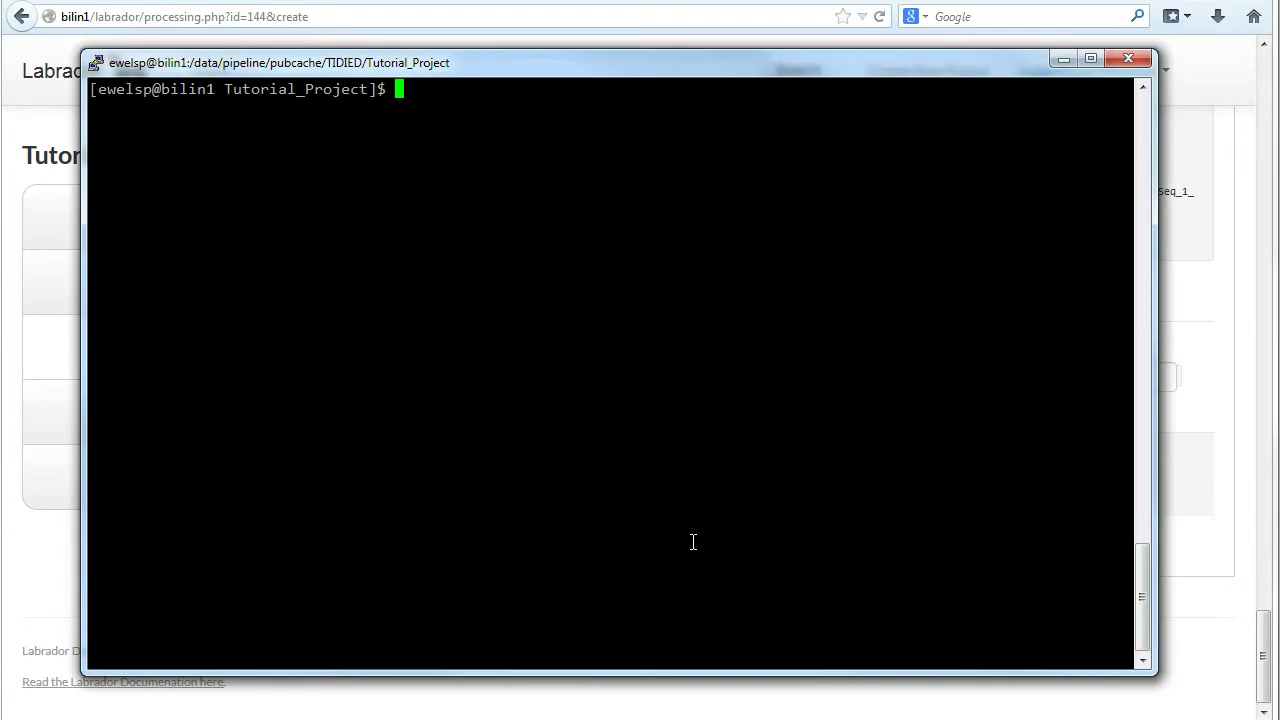
right_click(663, 473)
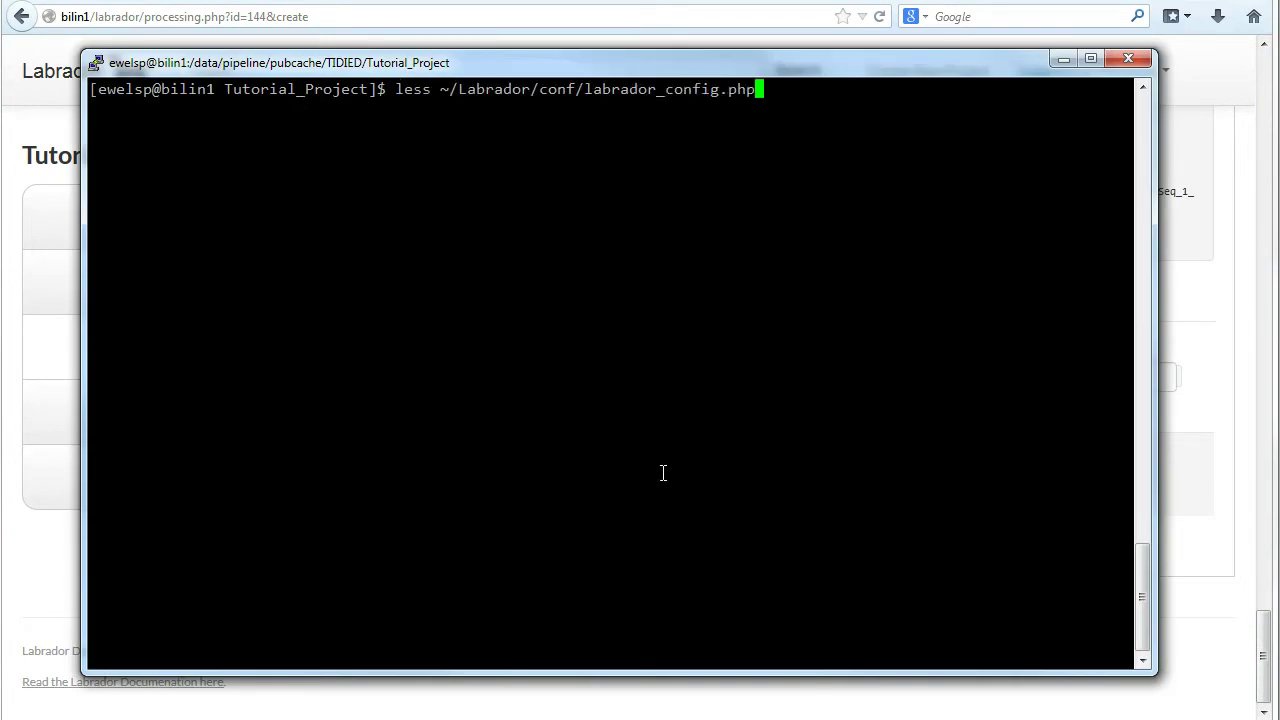
key(Return)
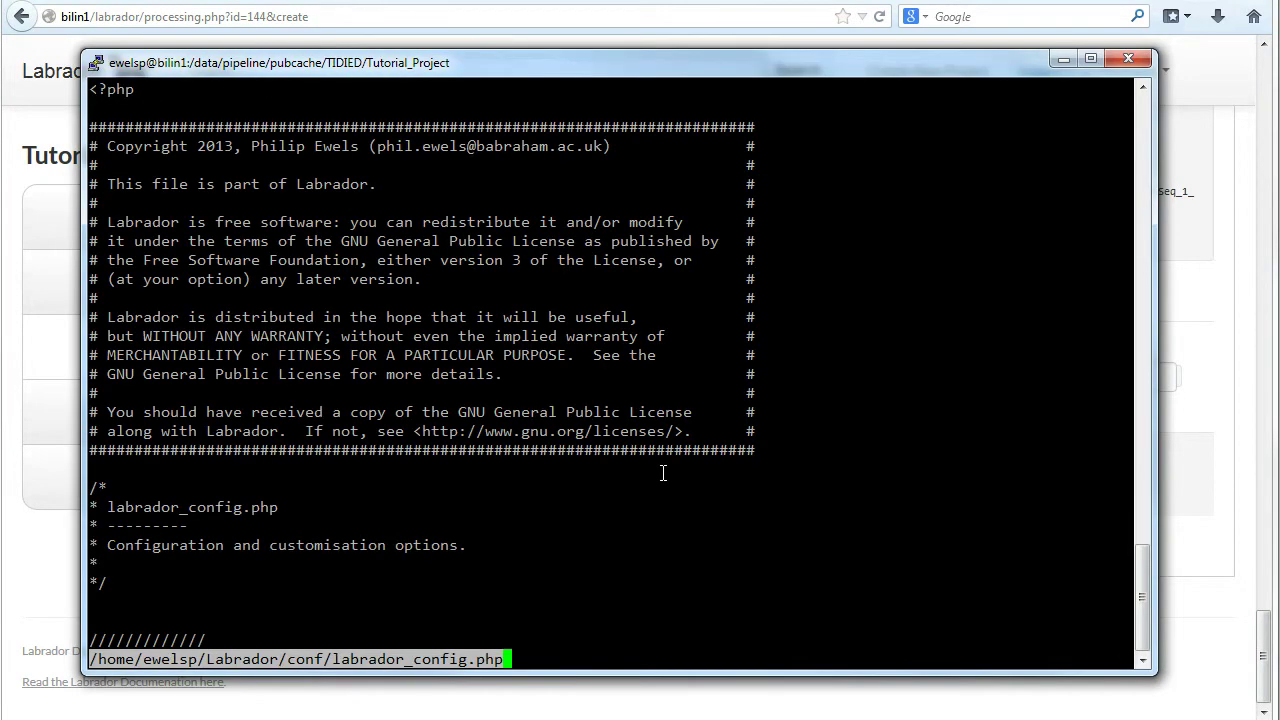
key(space)
key(space)
key(space)
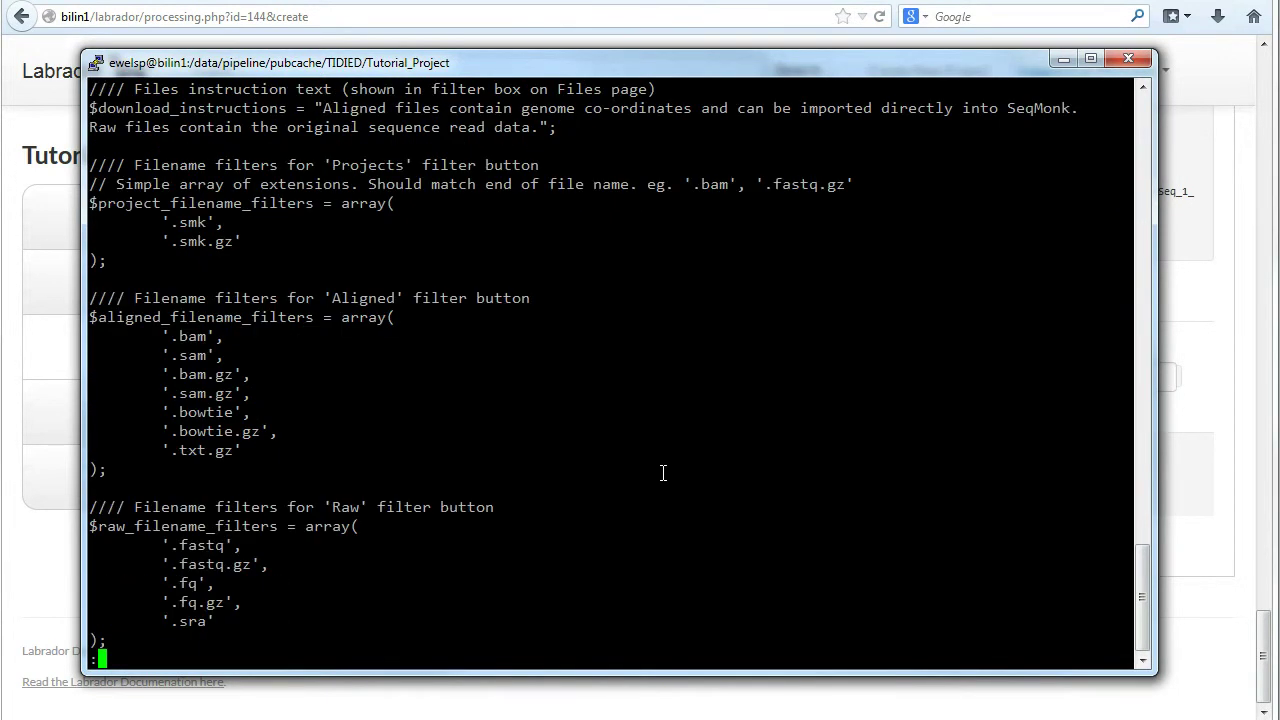
key(space)
key(Down)
key(Down)
key(Down)
key(Down)
key(Down)
key(Down)
key(Down)
key(Down)
key(Down)
key(Down)
key(Down)
key(Down)
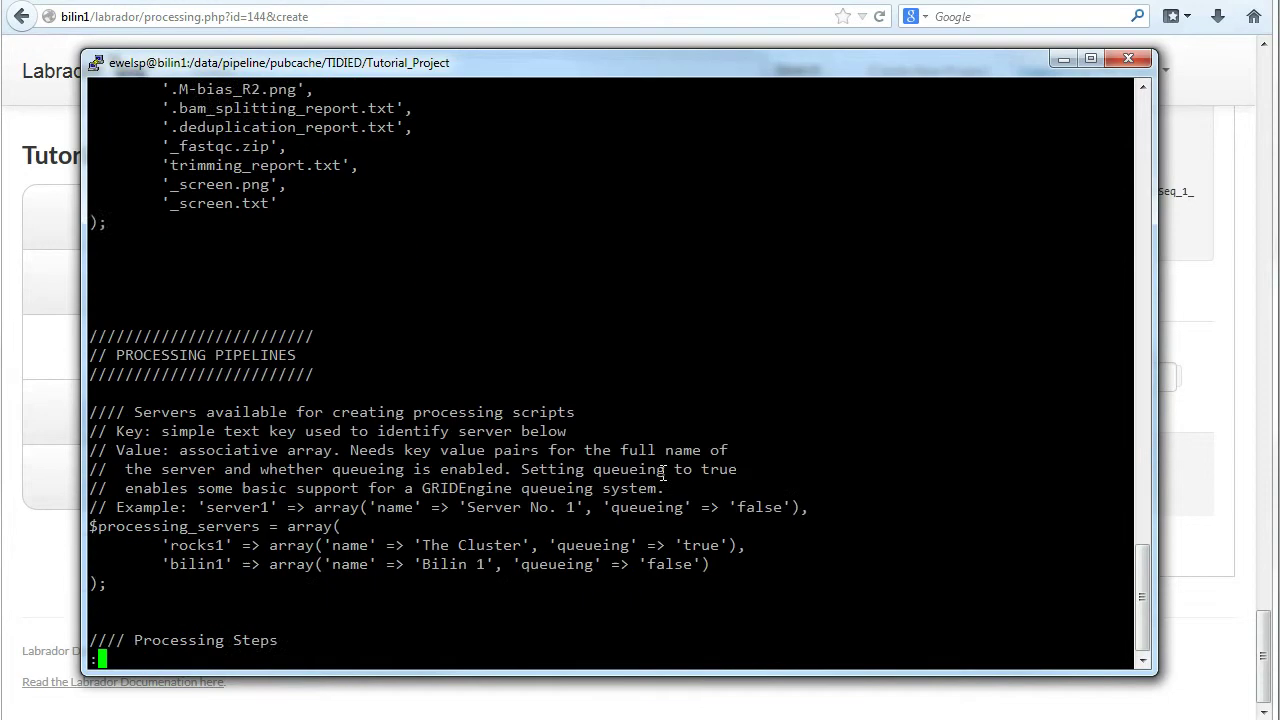
Examine the Processing Steps section of the configuration file, from its commented example to the pre-processing step definitions
key(Down)
key(Down)
key(Down)
key(Down)
key(Down)
key(Down)
key(Down)
key(Down)
key(Down)
key(Down)
key(Down)
key(Down)
key(Down)
key(Down)
key(Down)
key(Down)
key(Down)
key(Down)
key(Down)
key(Down)
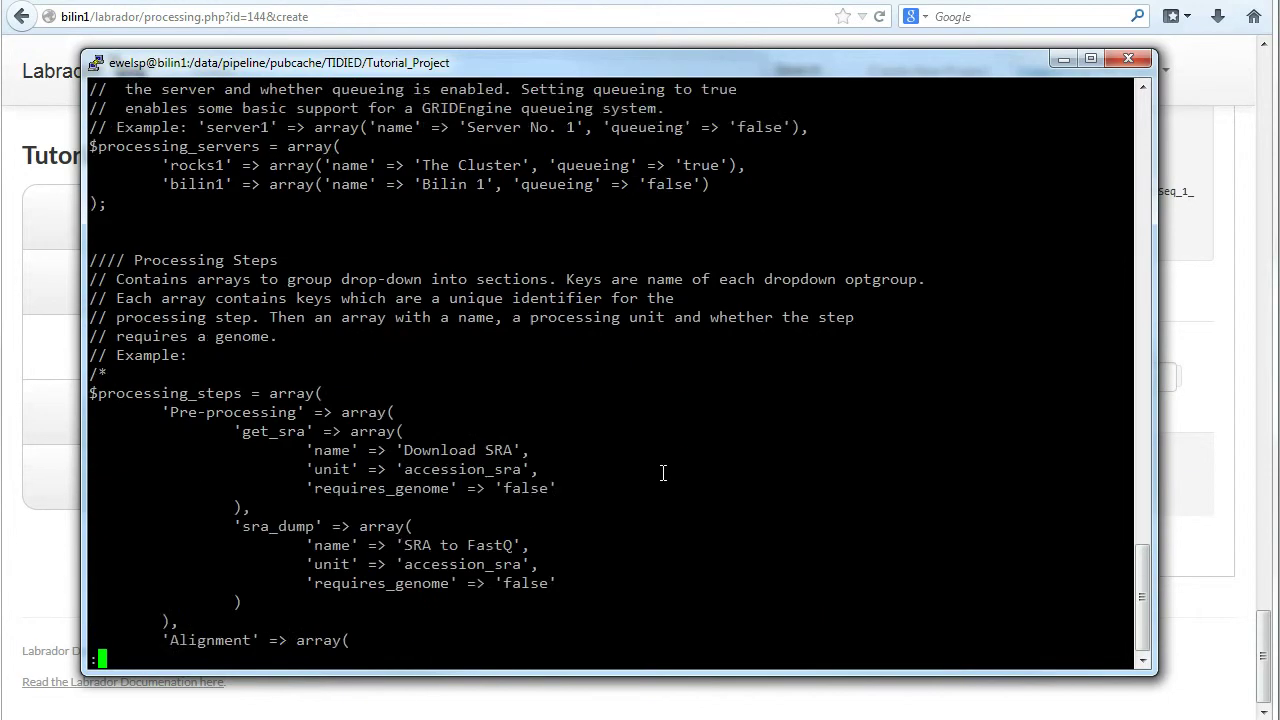
key(Down)
key(Down)
key(Down)
key(Down)
key(Down)
key(Down)
key(Down)
key(Down)
key(Down)
key(Down)
key(Down)
key(Down)
key(Down)
key(Down)
key(Down)
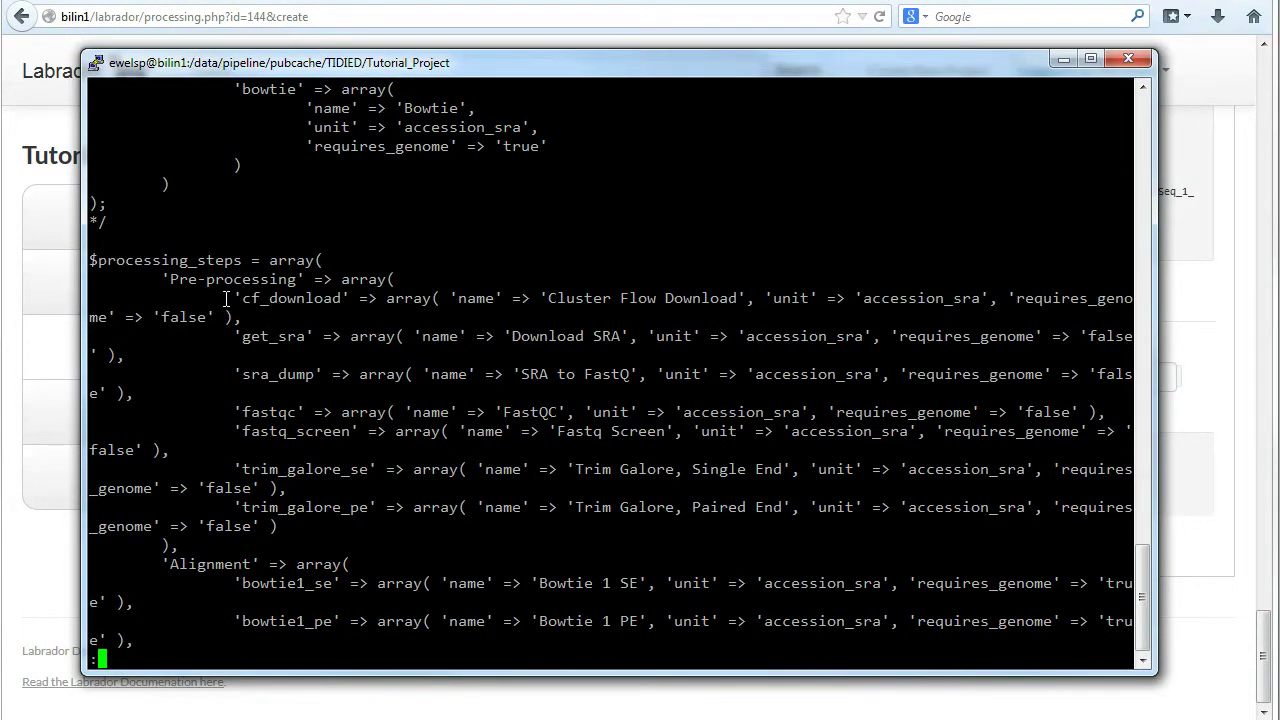
Read through the alignment and post-processing step definitions and the Processing commands templates for each server
key(Down)
key(Down)
key(Down)
key(Down)
key(Down)
key(Down)
key(Down)
key(Down)
key(Down)
key(Down)
key(Down)
key(Down)
key(Down)
key(Down)
key(Down)
key(Down)
key(Down)
key(Down)
key(Down)
key(Down)
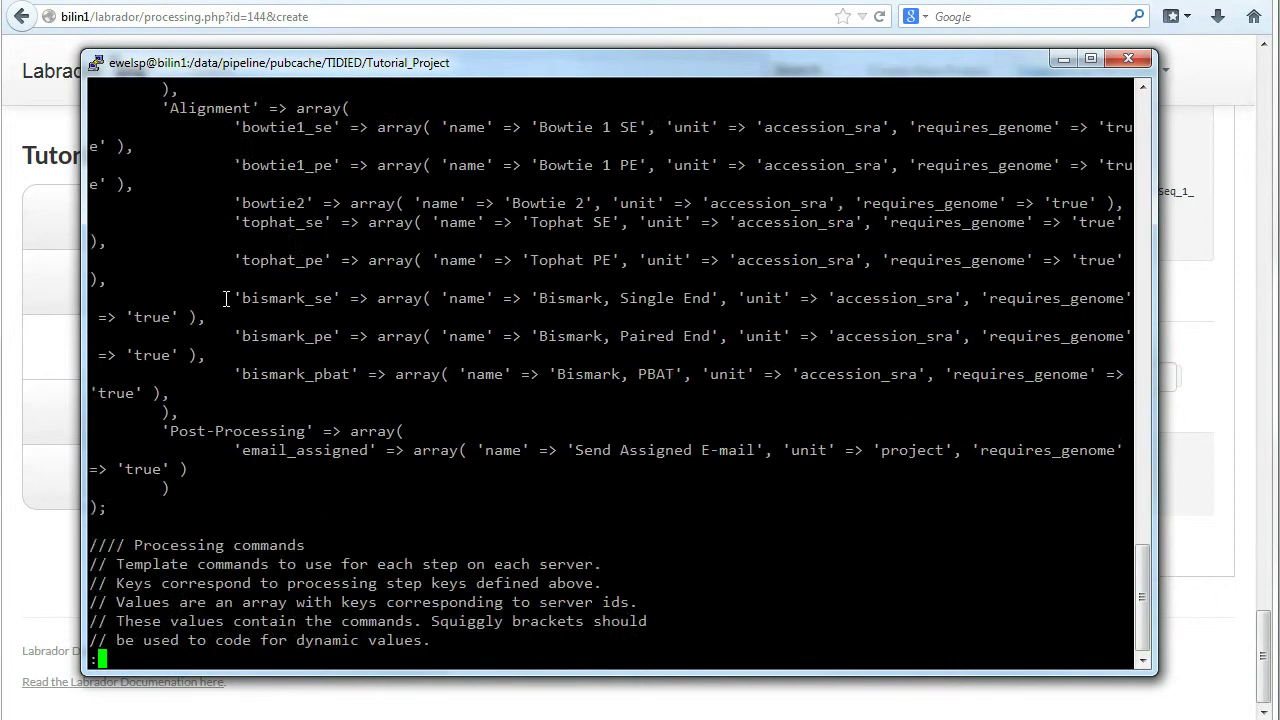
key(Down)
key(Down)
key(Down)
key(Down)
key(Down)
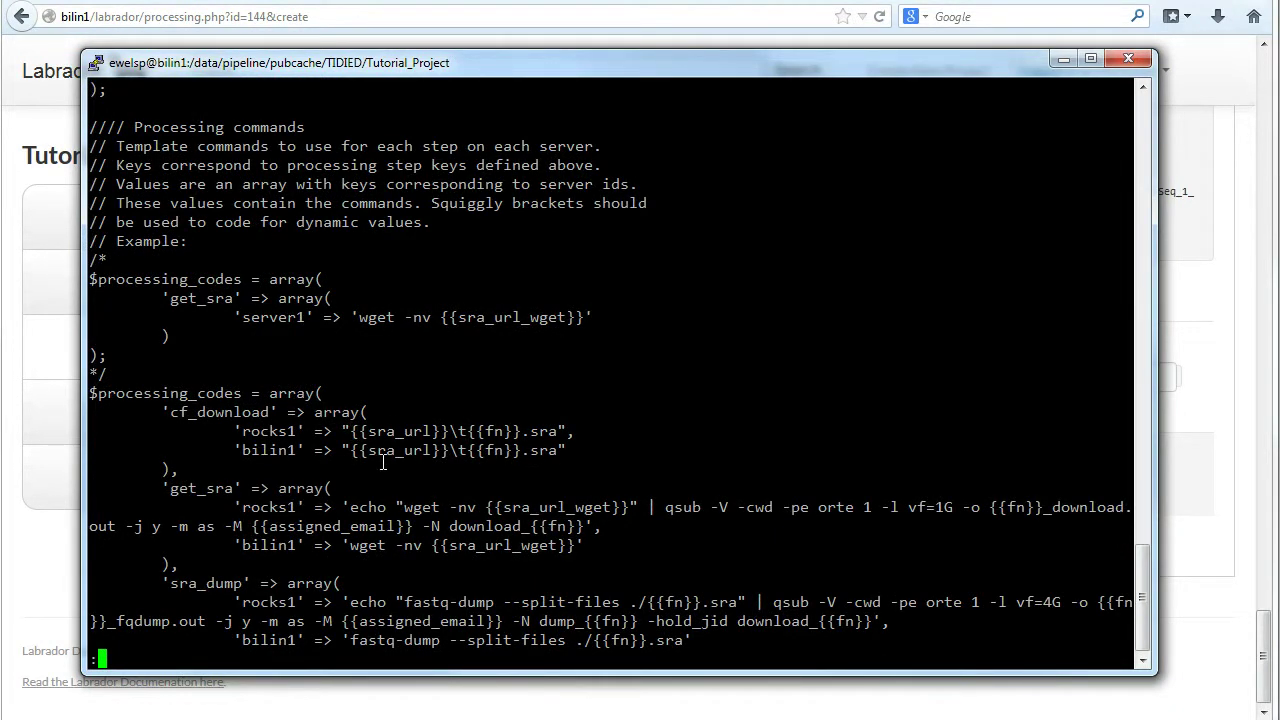
Return to Labrador in the browser and review the Step 5 processing options and its Trim Galore command template
click(1219, 576)
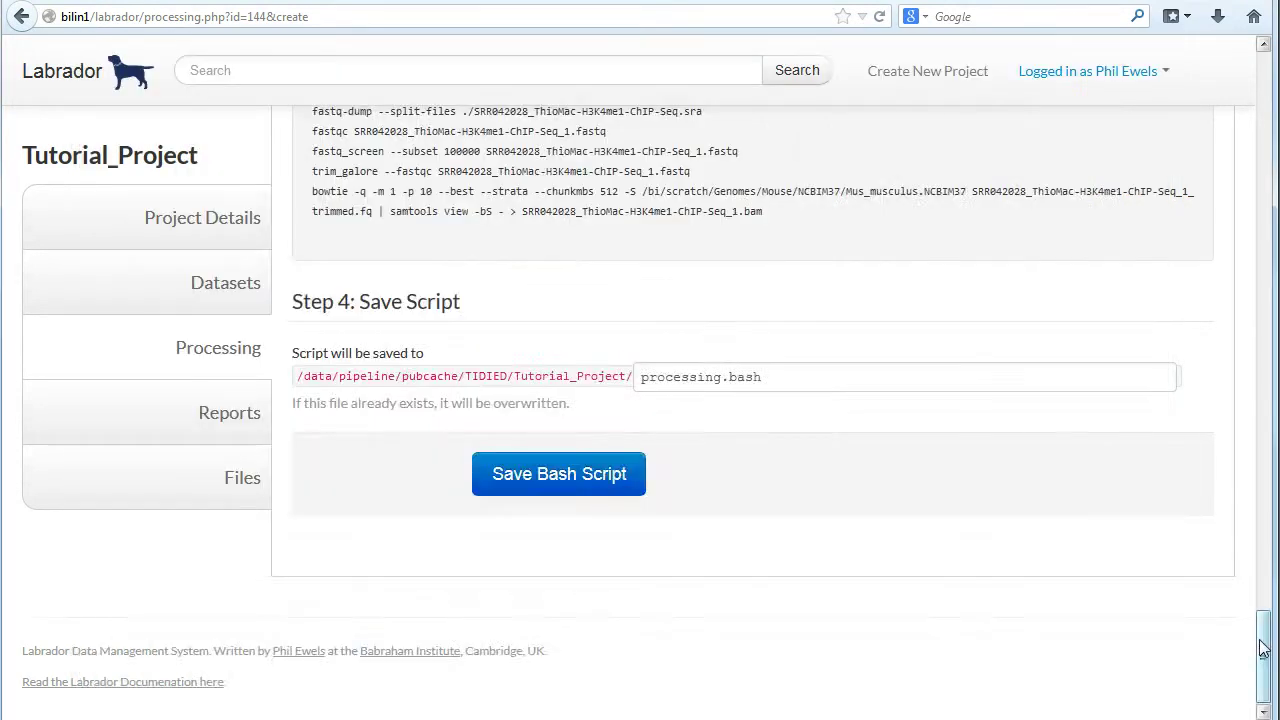
drag(1263, 655, 1218, 308)
scroll(1218, 308, up, 10)
scroll(1218, 308, down, 2)
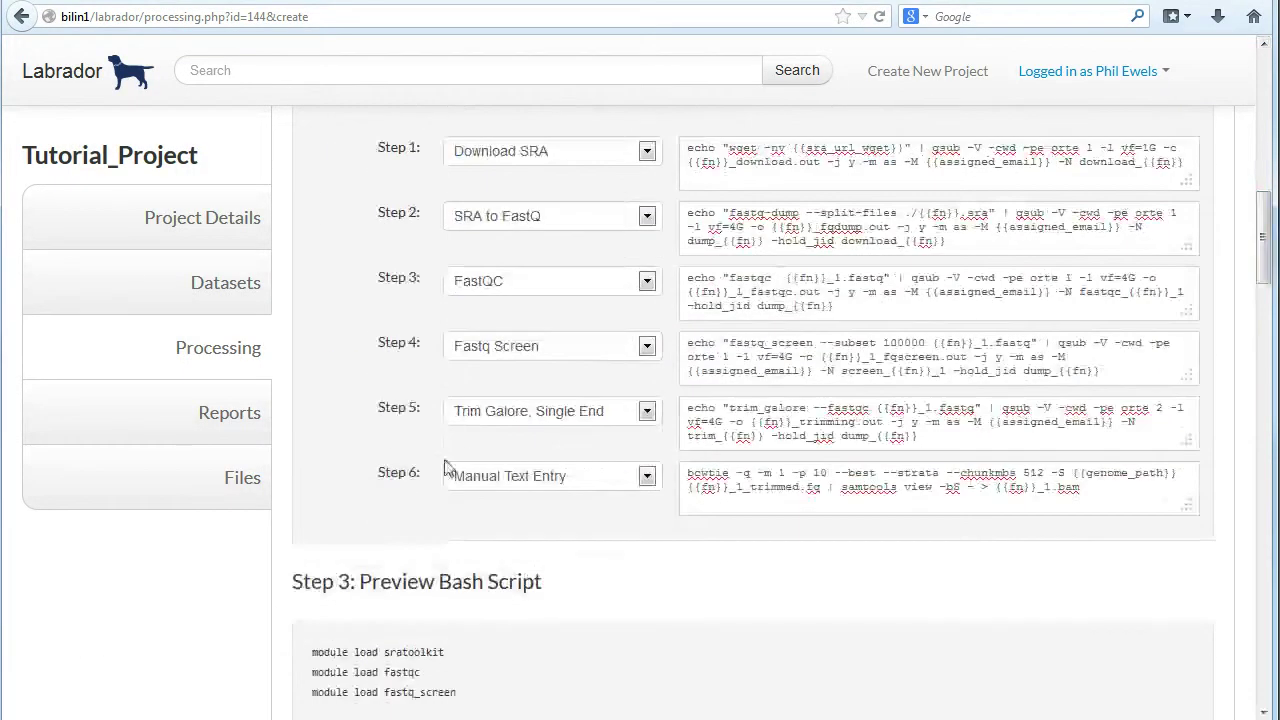
click(552, 412)
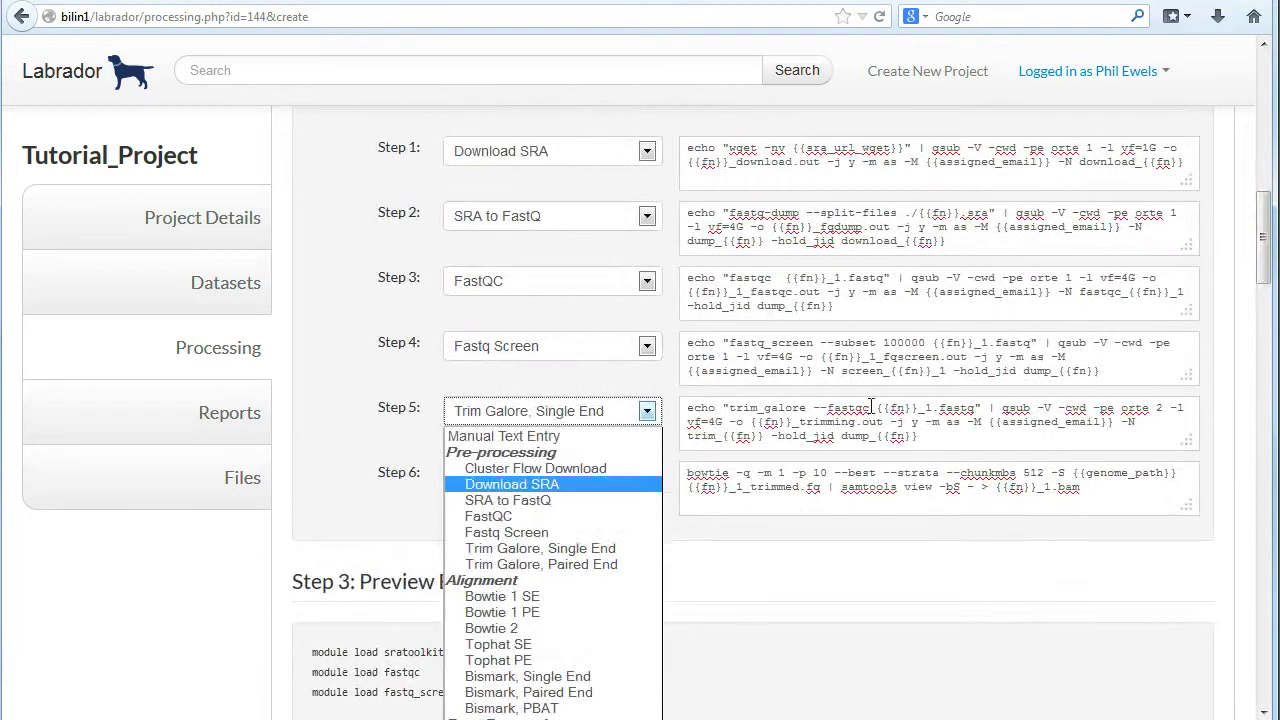
click(500, 436)
drag(688, 410, 917, 437)
click(917, 437)
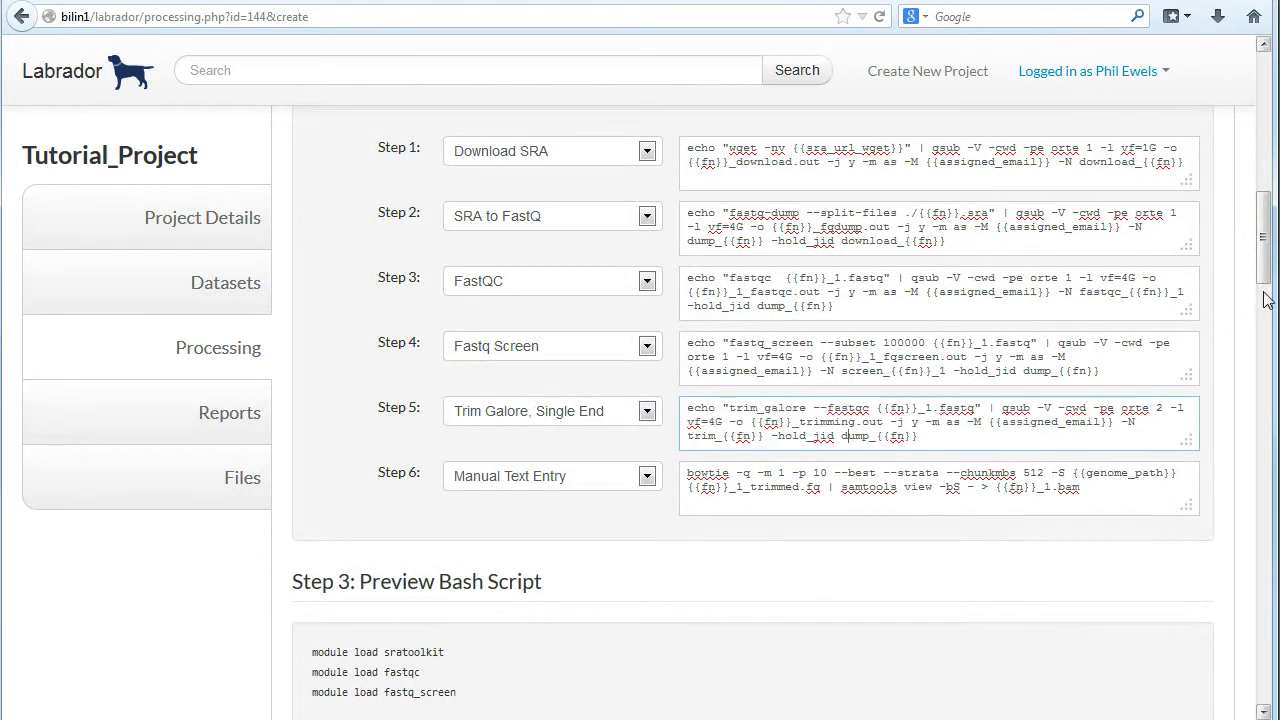
Check the Server and Genome choices under Choose Processing and compare them with the configuration file in the terminal
scroll(1048, 360, up, 3)
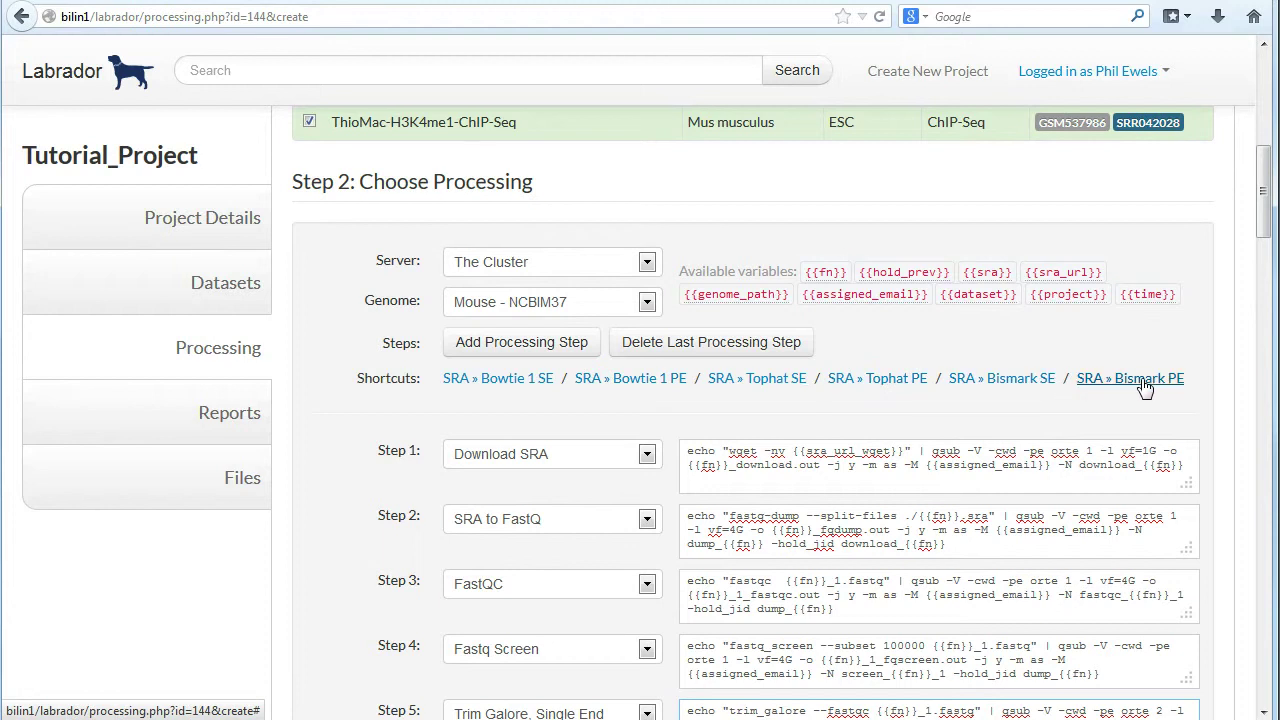
click(613, 265)
click(783, 250)
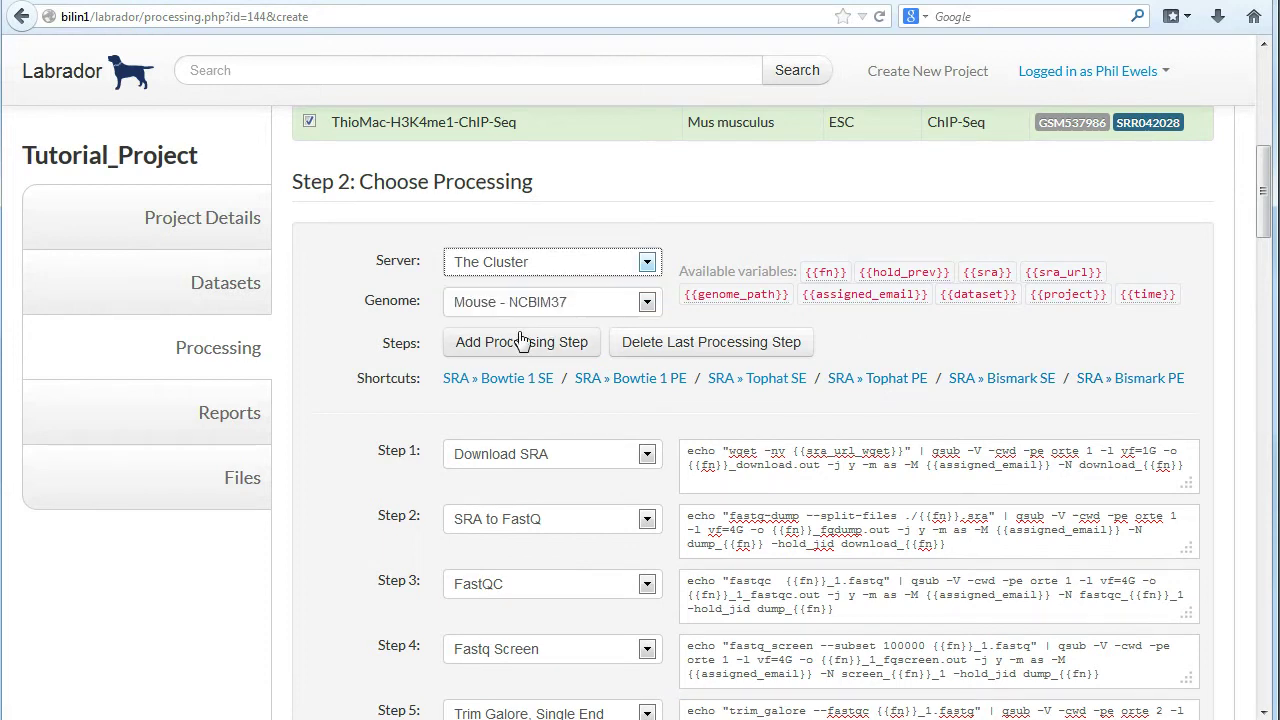
click(563, 305)
click(742, 250)
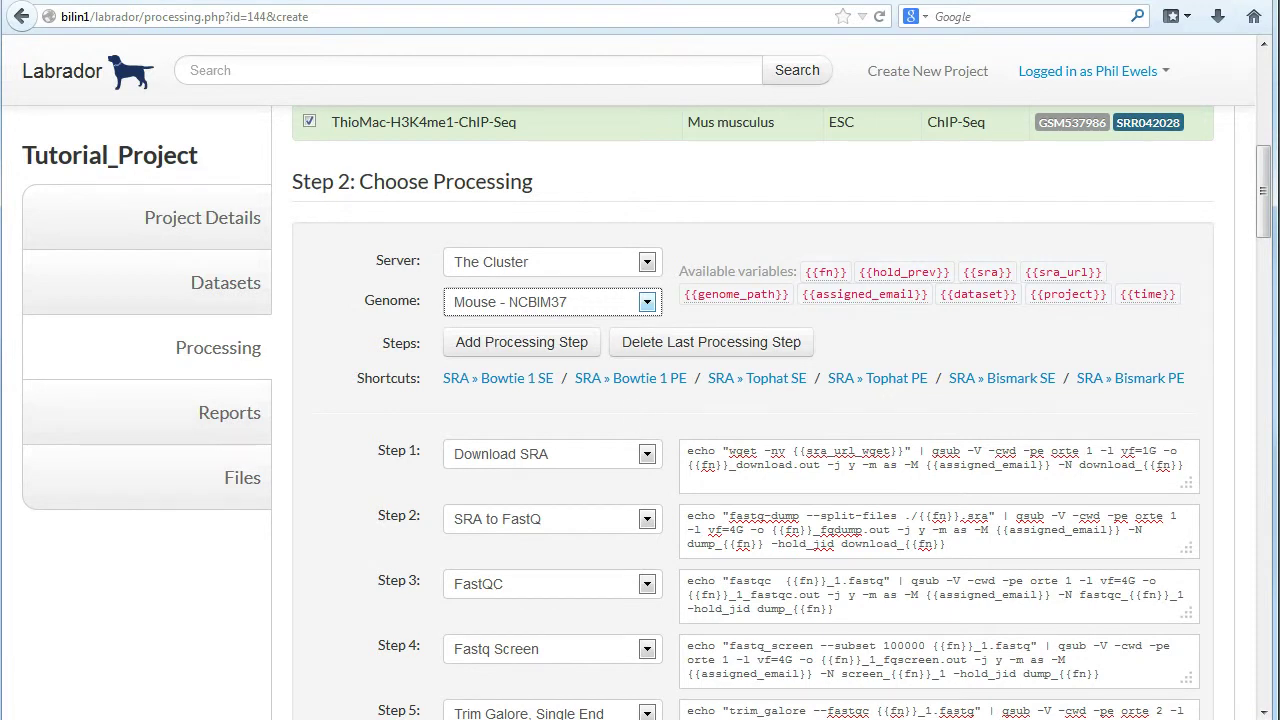
key(alt+Tab)
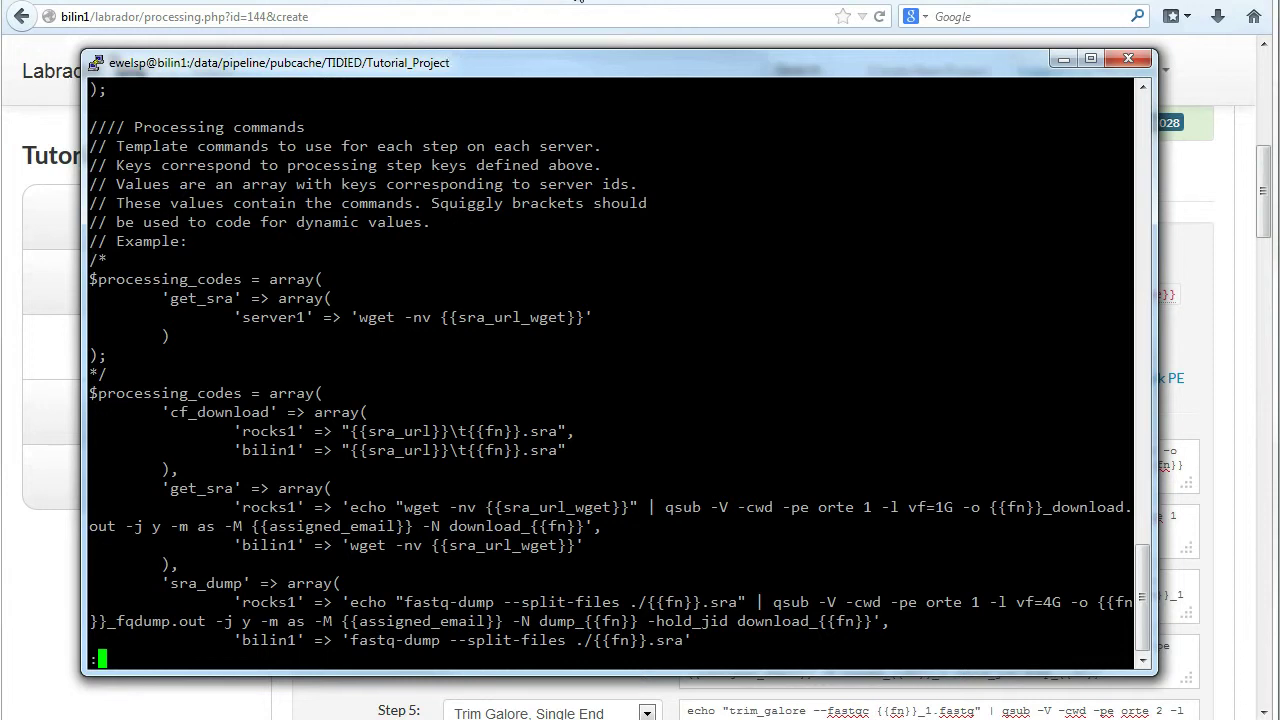
key(alt+Tab)
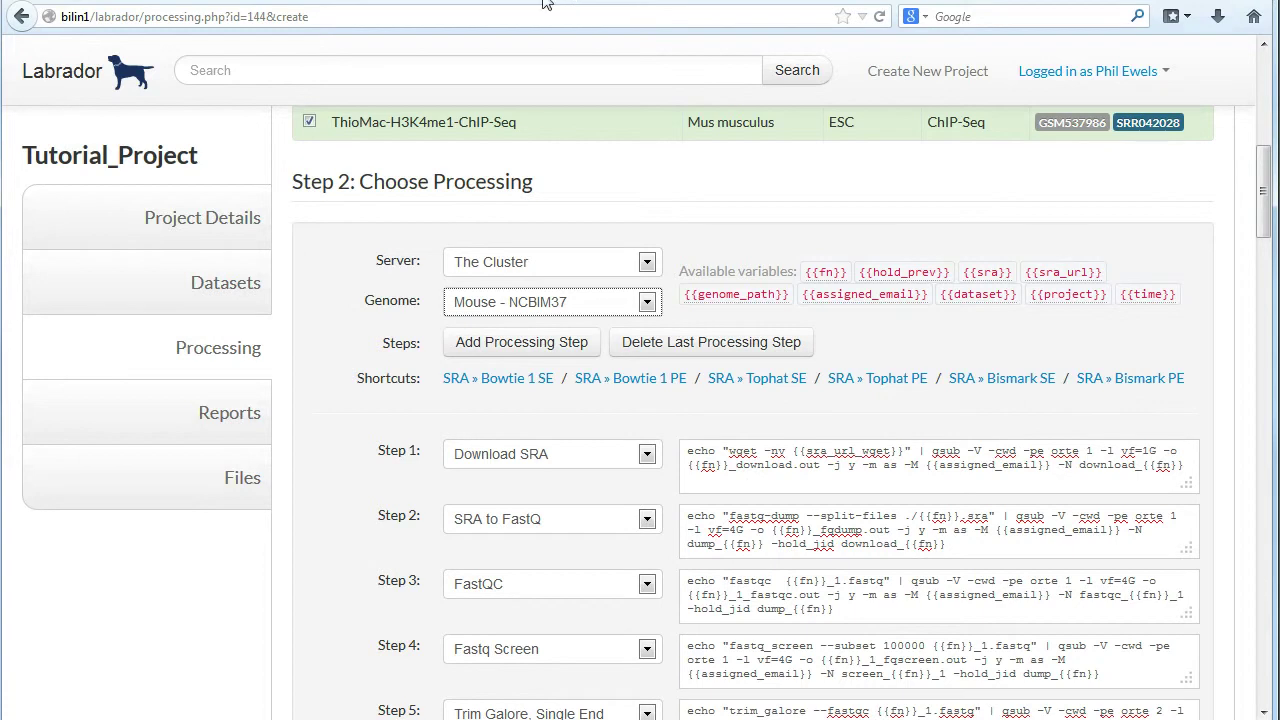
Go to the Labrador home page, list the projects assigned to the logged-in account and open Chandra_2012
click(60, 72)
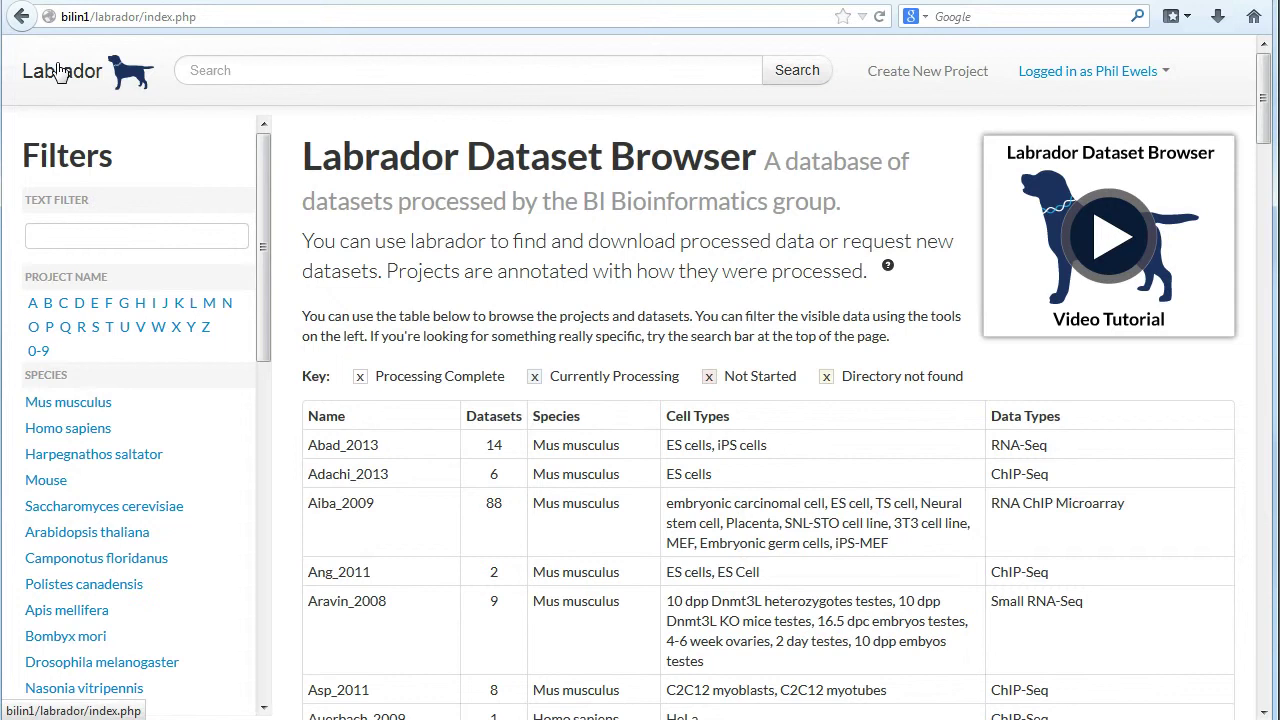
click(1091, 80)
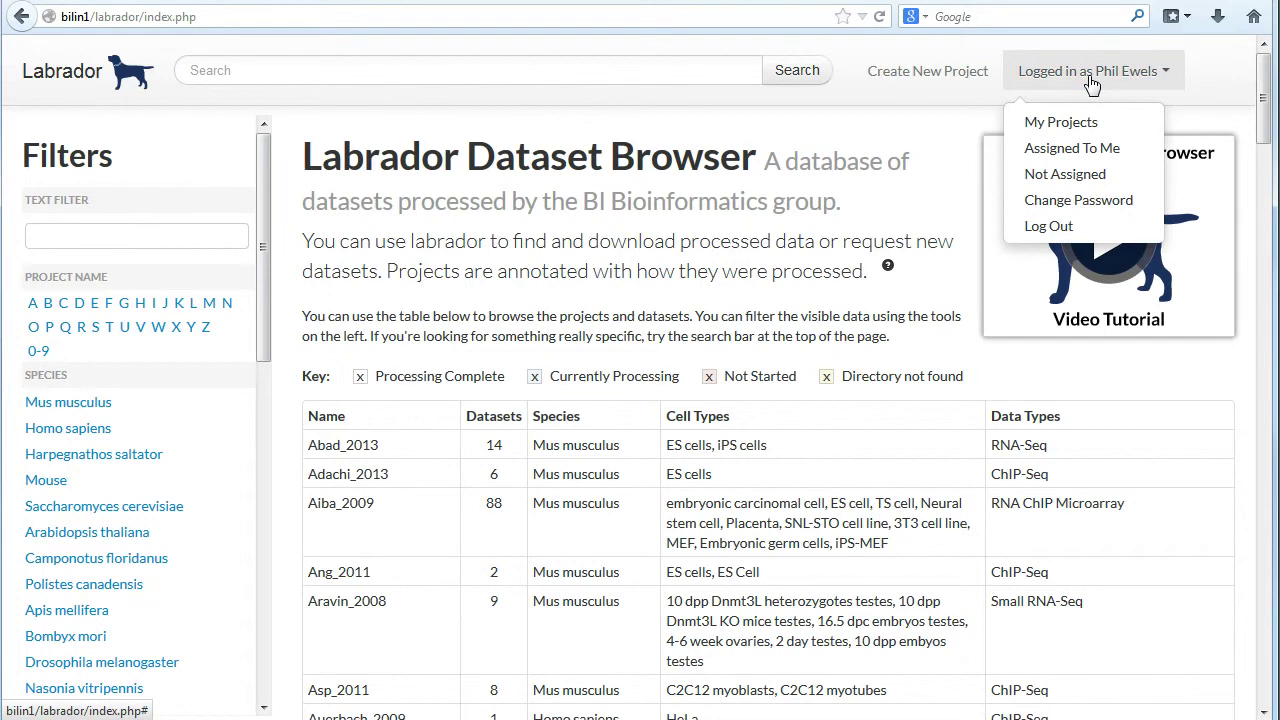
click(1127, 150)
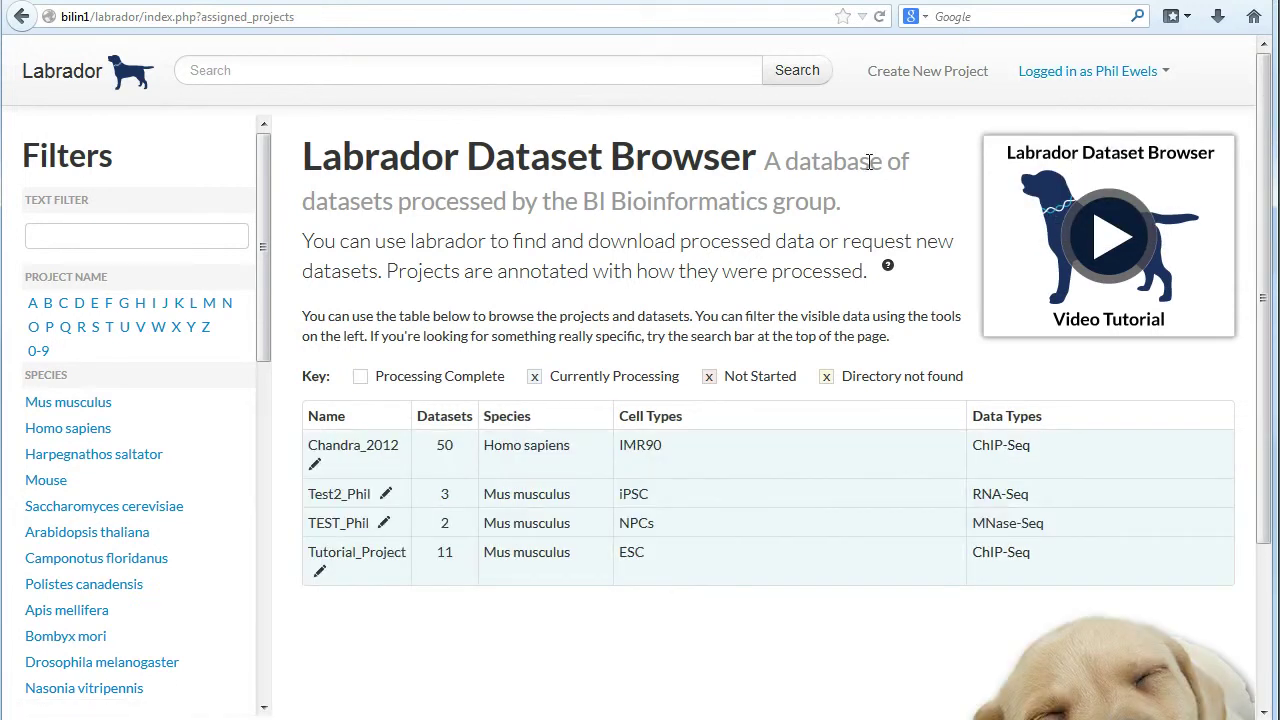
click(630, 445)
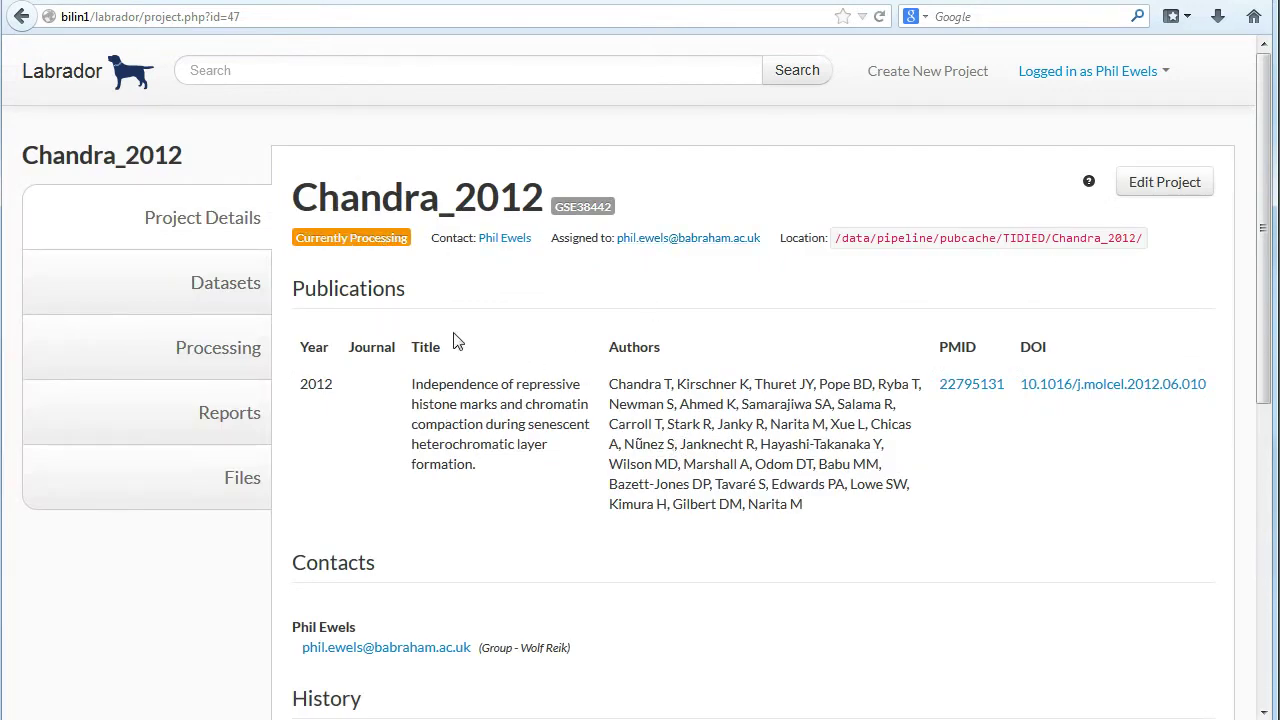
Examine the Bowtie Overview report of Chandra_2012, switching its chart to percentages and back to number of reads
click(221, 427)
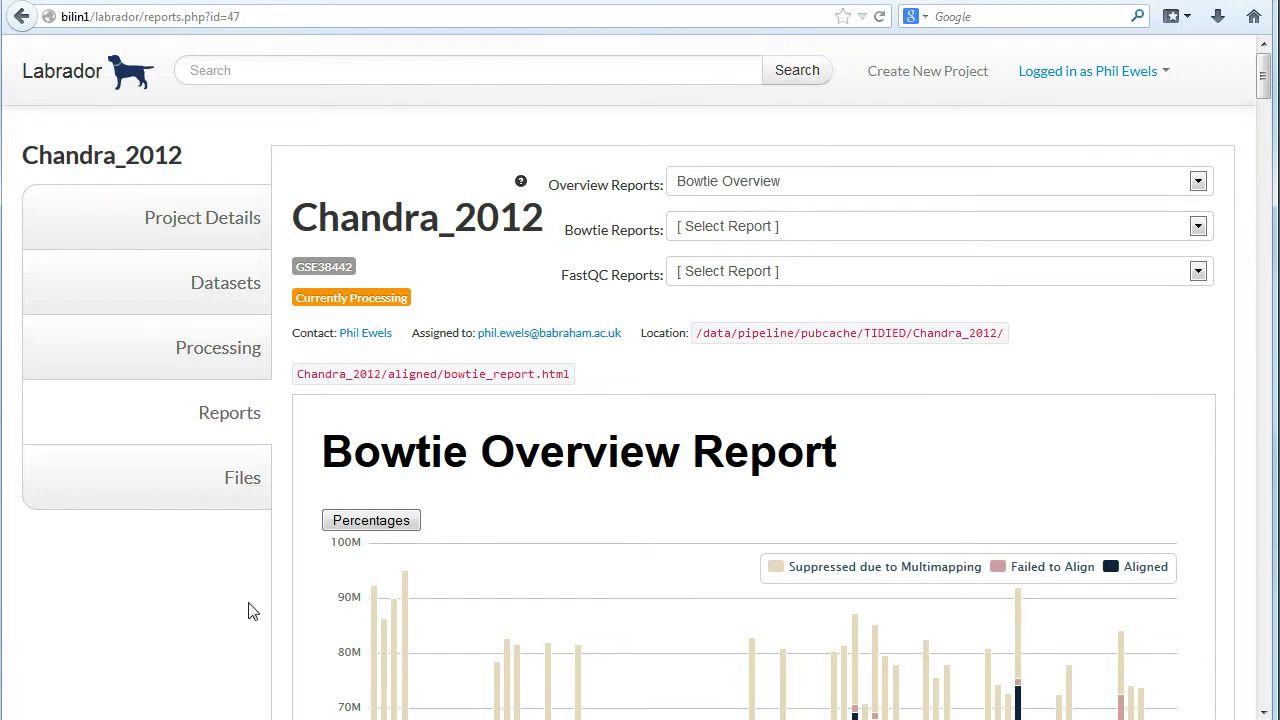
scroll(253, 612, down, 2)
scroll(253, 612, down, 3)
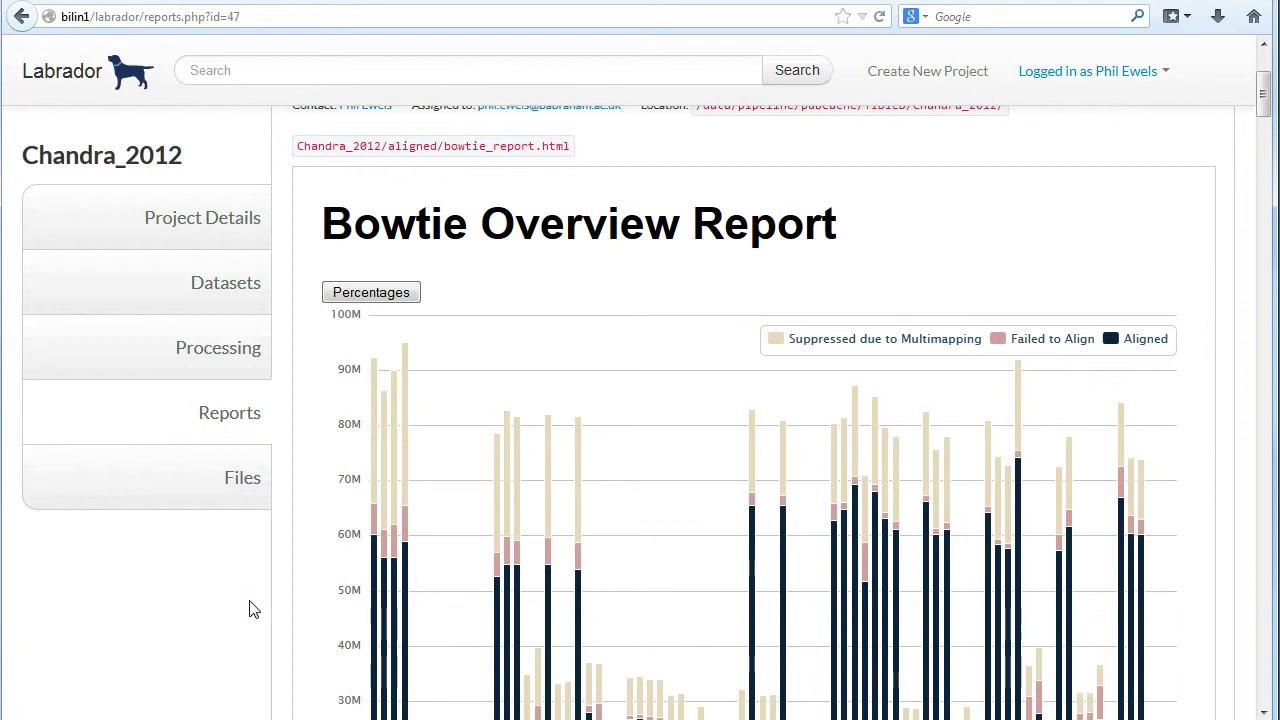
scroll(252, 611, down, 2)
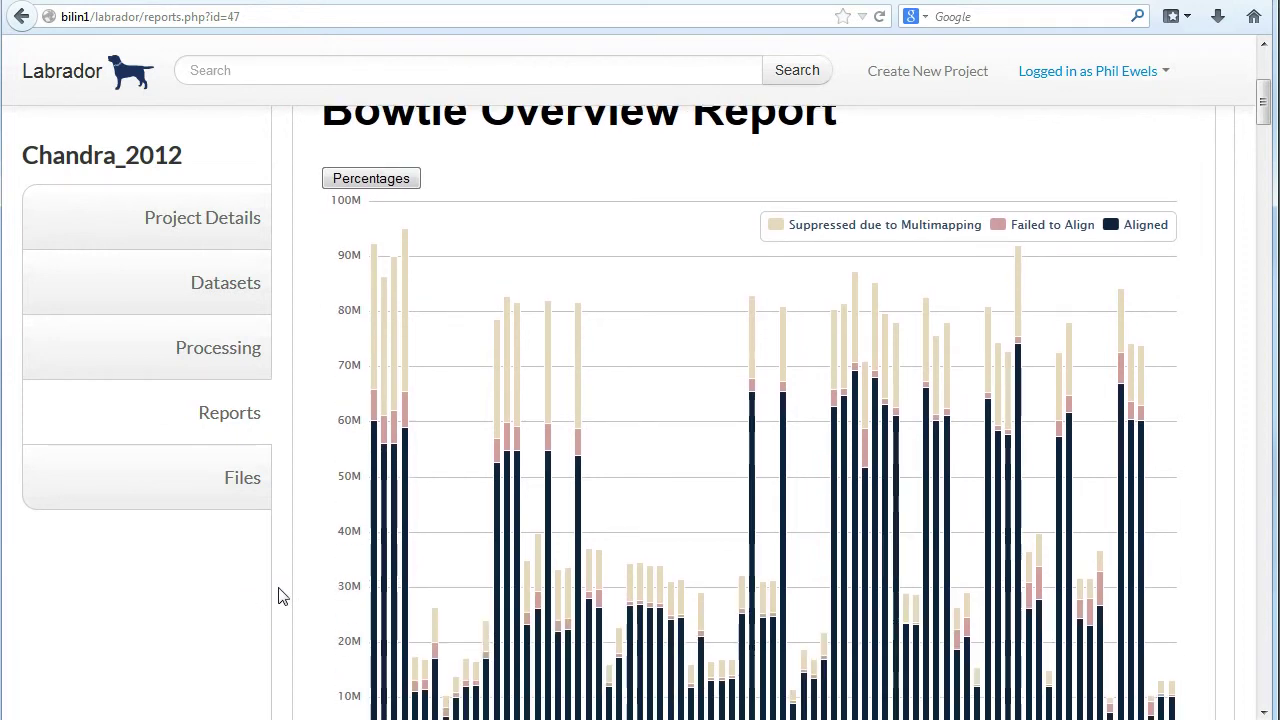
click(395, 180)
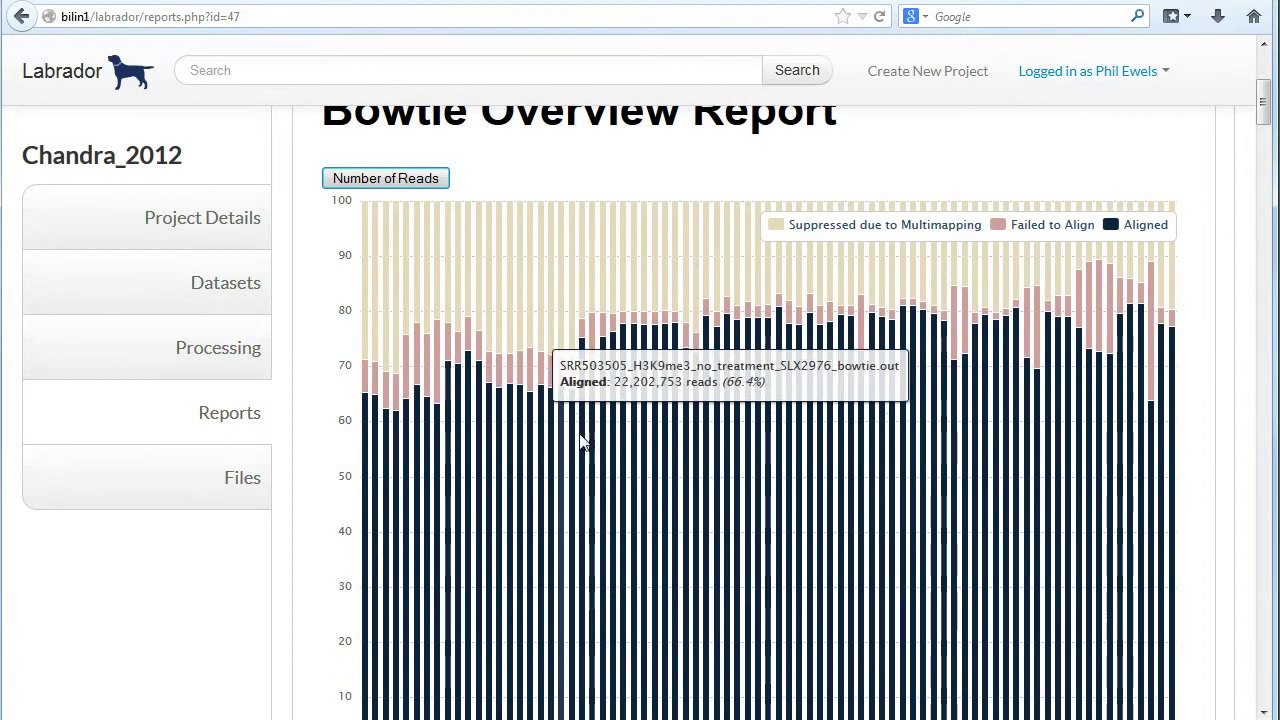
click(386, 178)
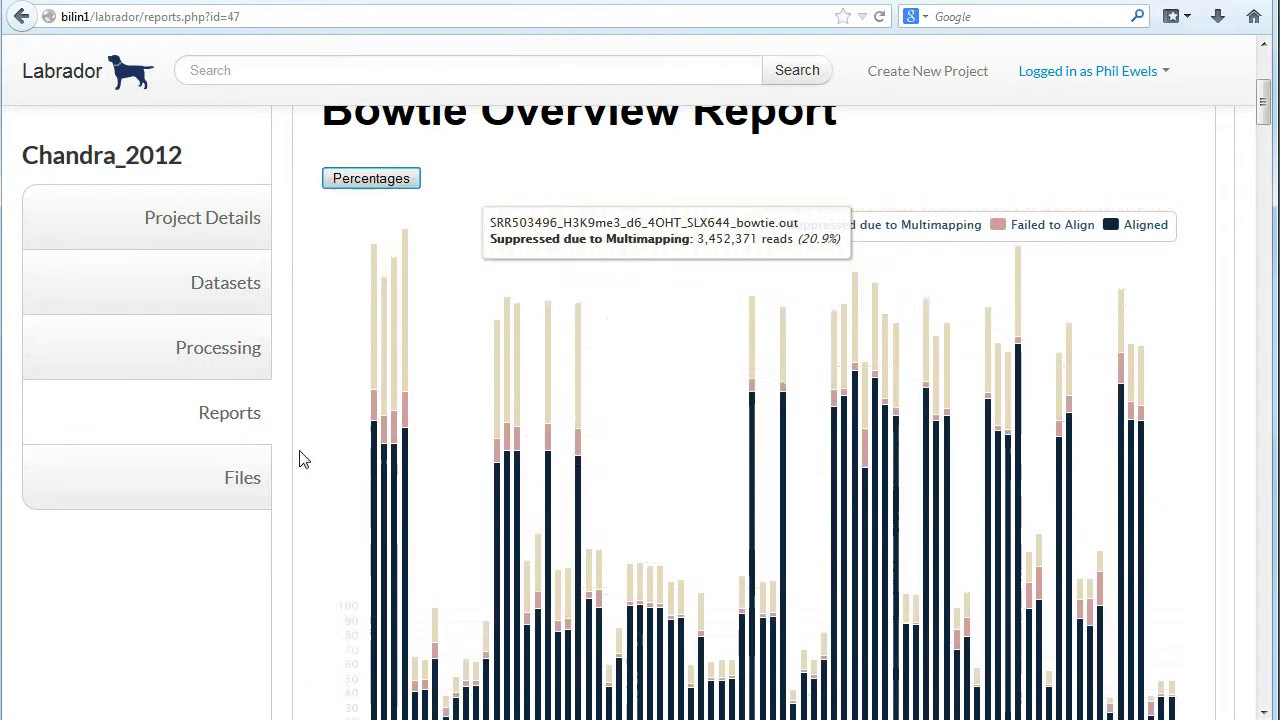
scroll(300, 460, down, 8)
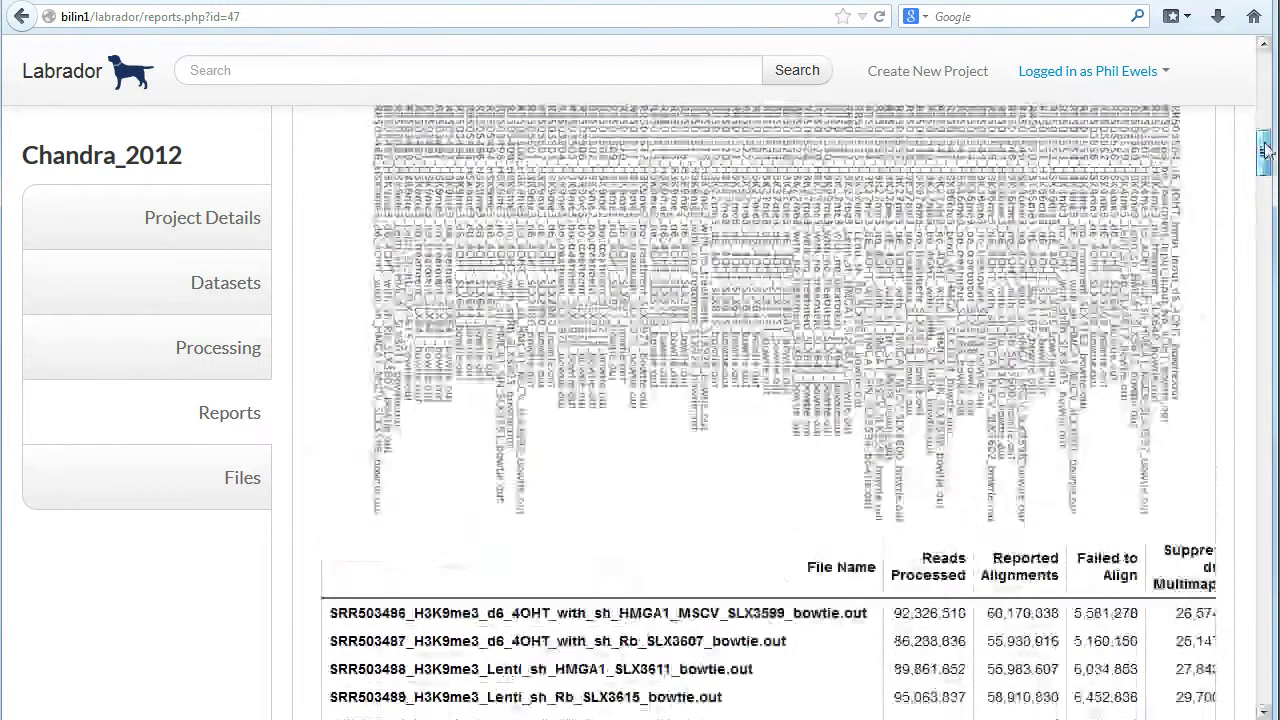
drag(1265, 150, 1265, 70)
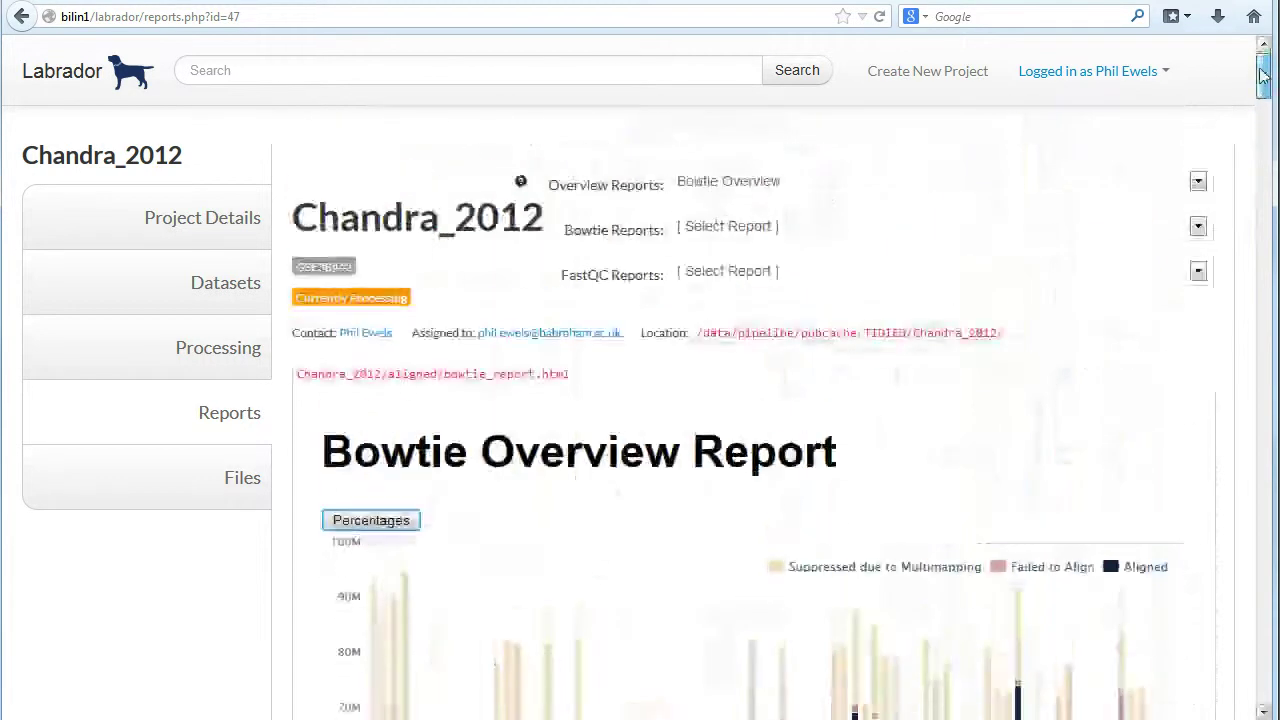
View the Bowtie report SRR503491_H3K9me3_no_treatment_SLX641_bowtie and look over its alignment statistics
click(716, 238)
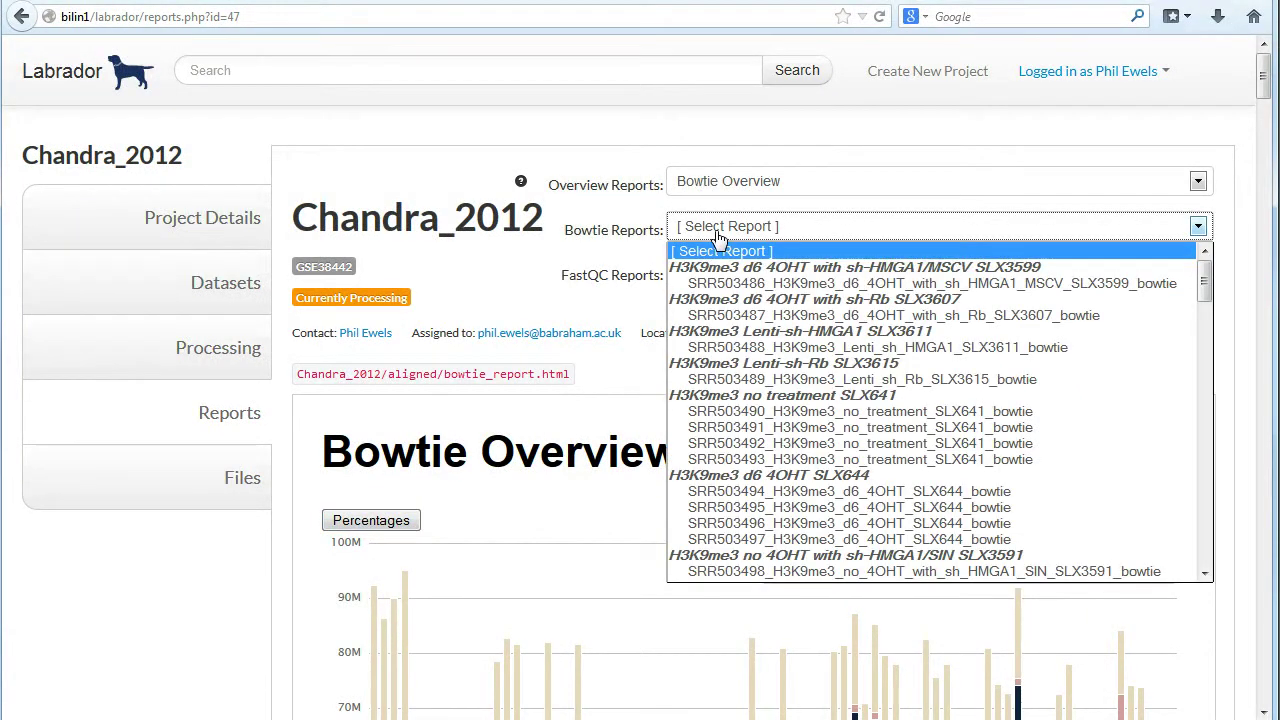
click(732, 427)
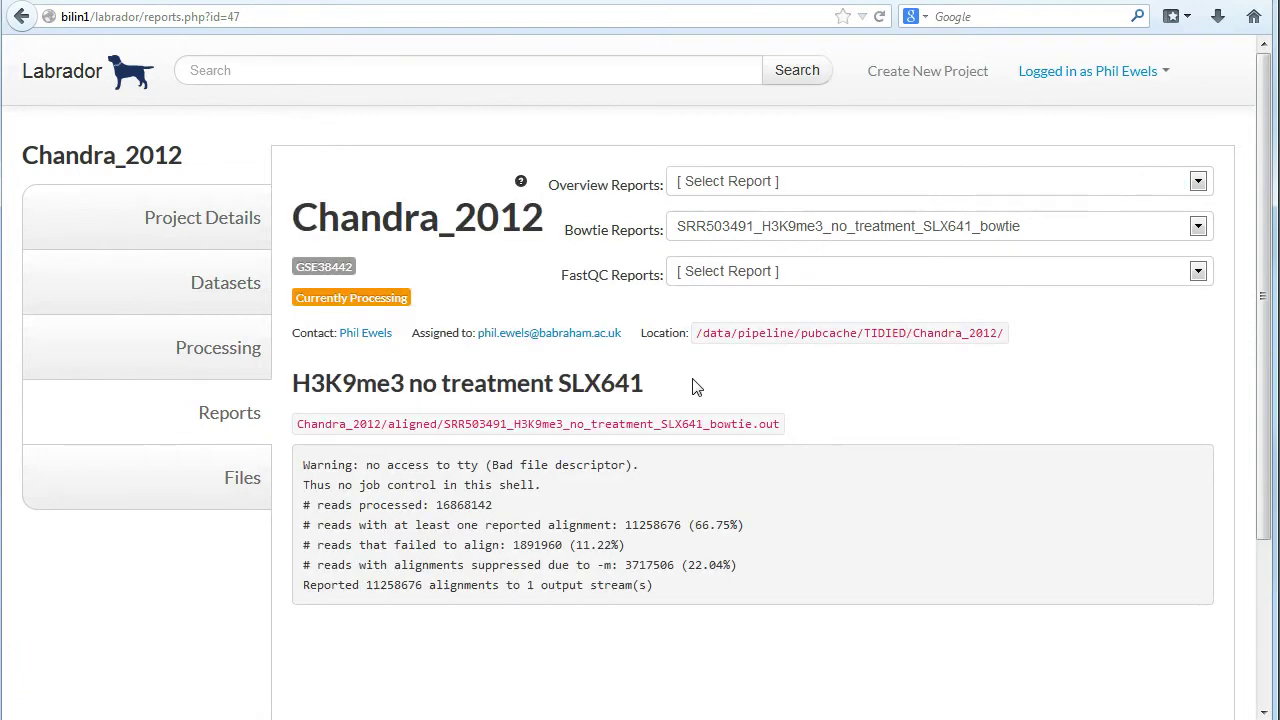
drag(686, 606, 386, 467)
click(402, 483)
View the FastQC report SRR503490_1 and look through its quality results
click(788, 288)
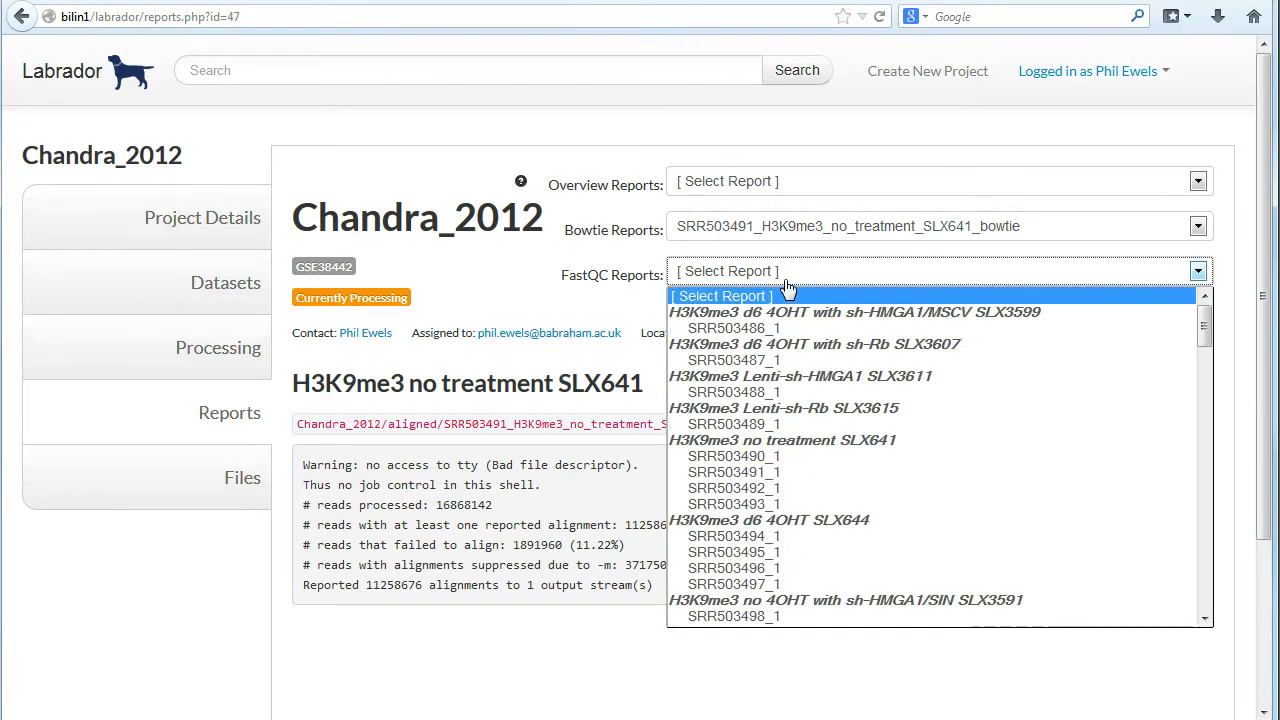
click(786, 456)
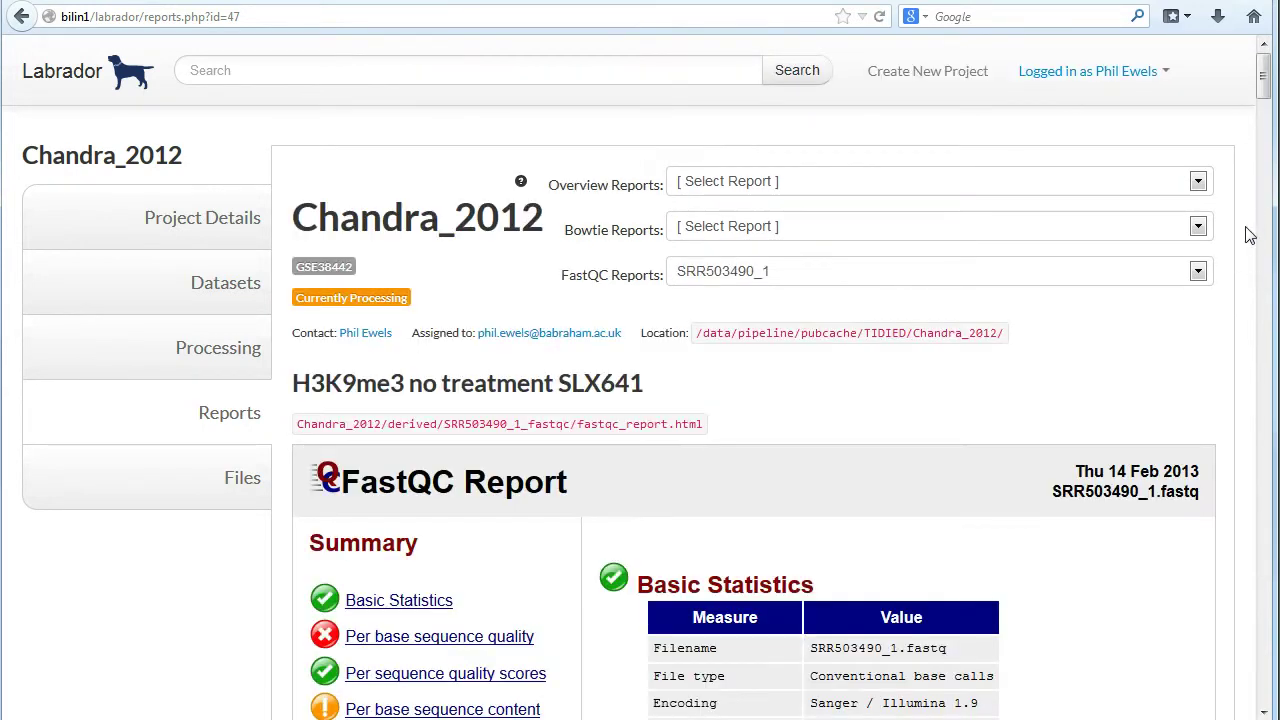
scroll(1247, 240, down, 4)
scroll(1247, 240, down, 2)
scroll(1247, 240, up, 5)
Set the status of Chandra_2012 to Processing Complete in its project details, save the project and view it
click(256, 232)
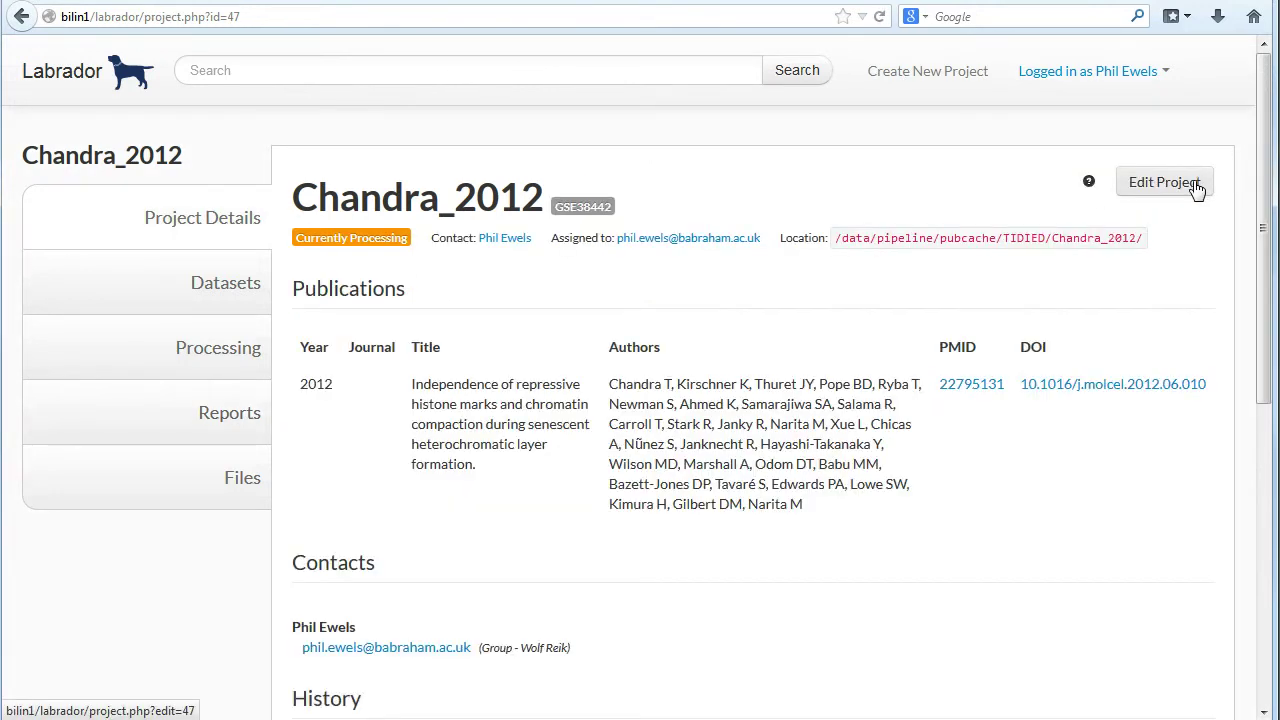
click(1193, 188)
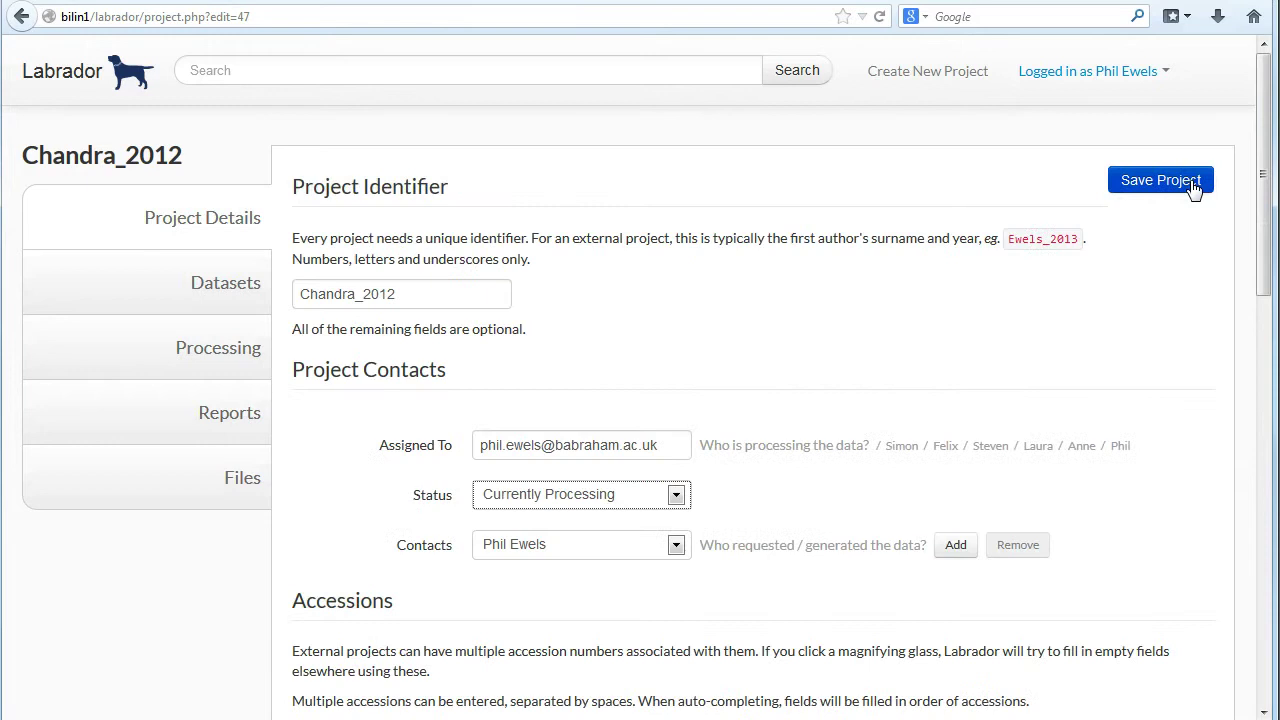
click(674, 494)
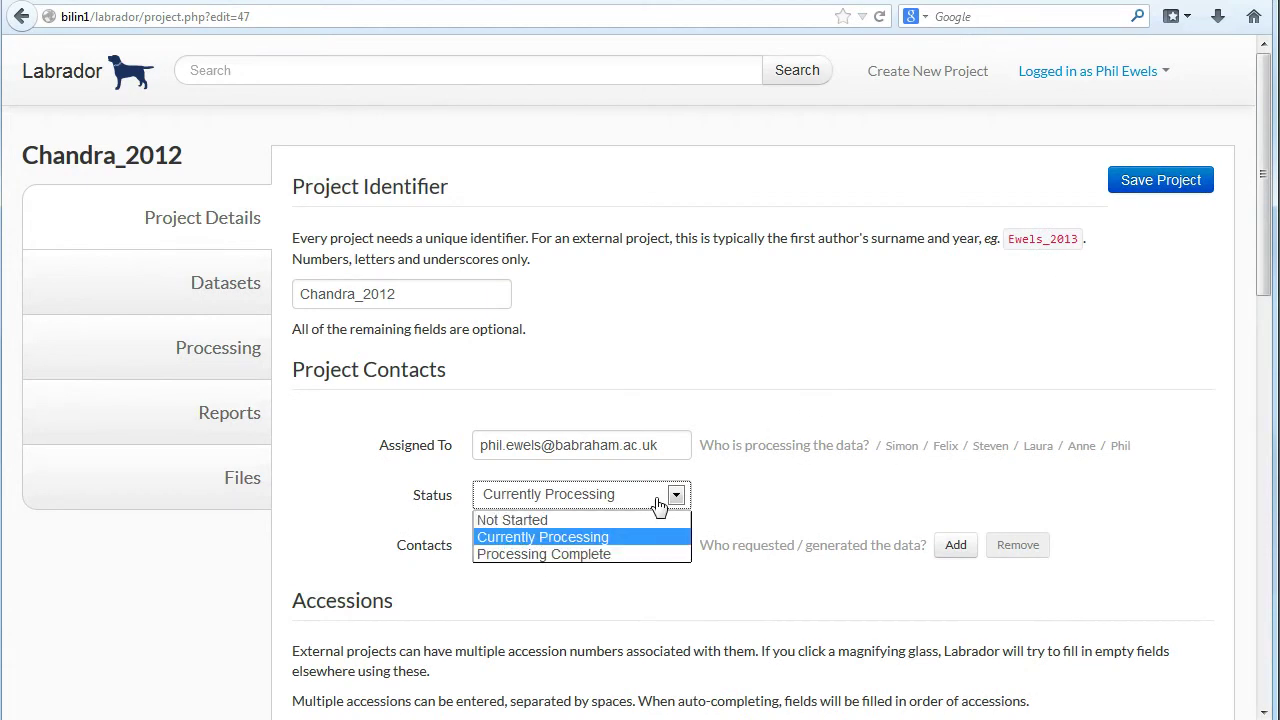
click(631, 555)
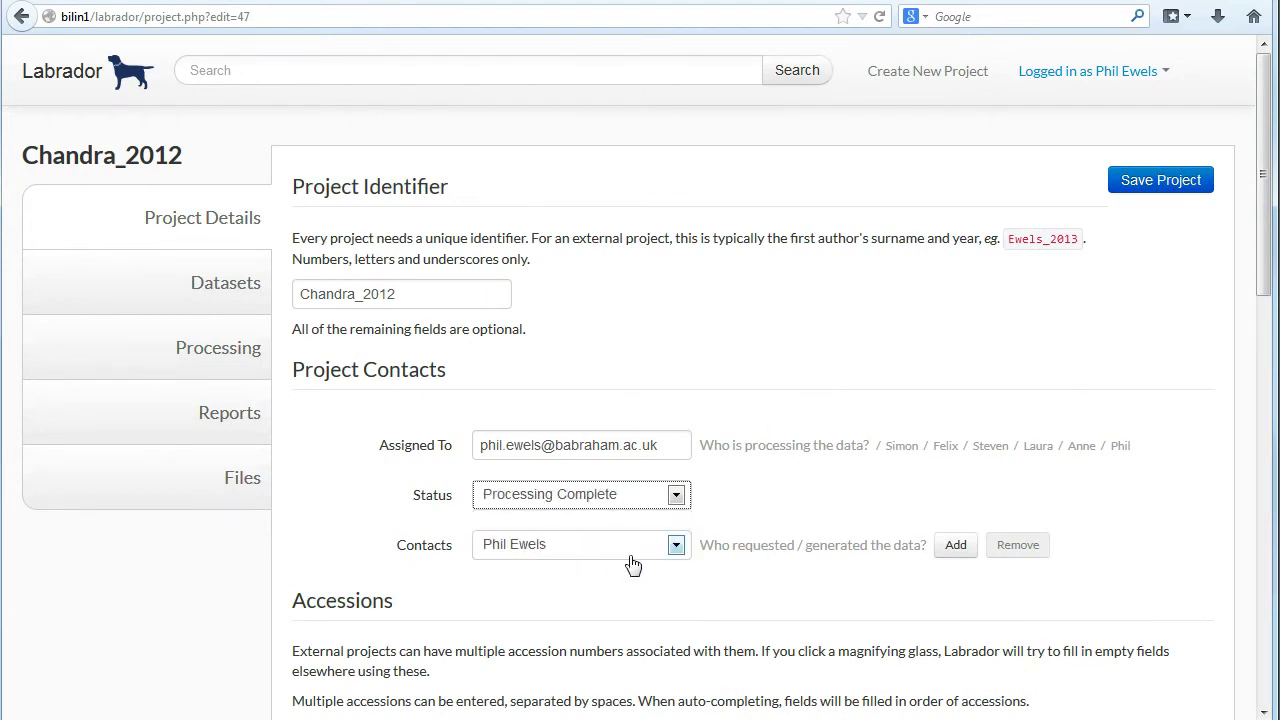
click(1183, 189)
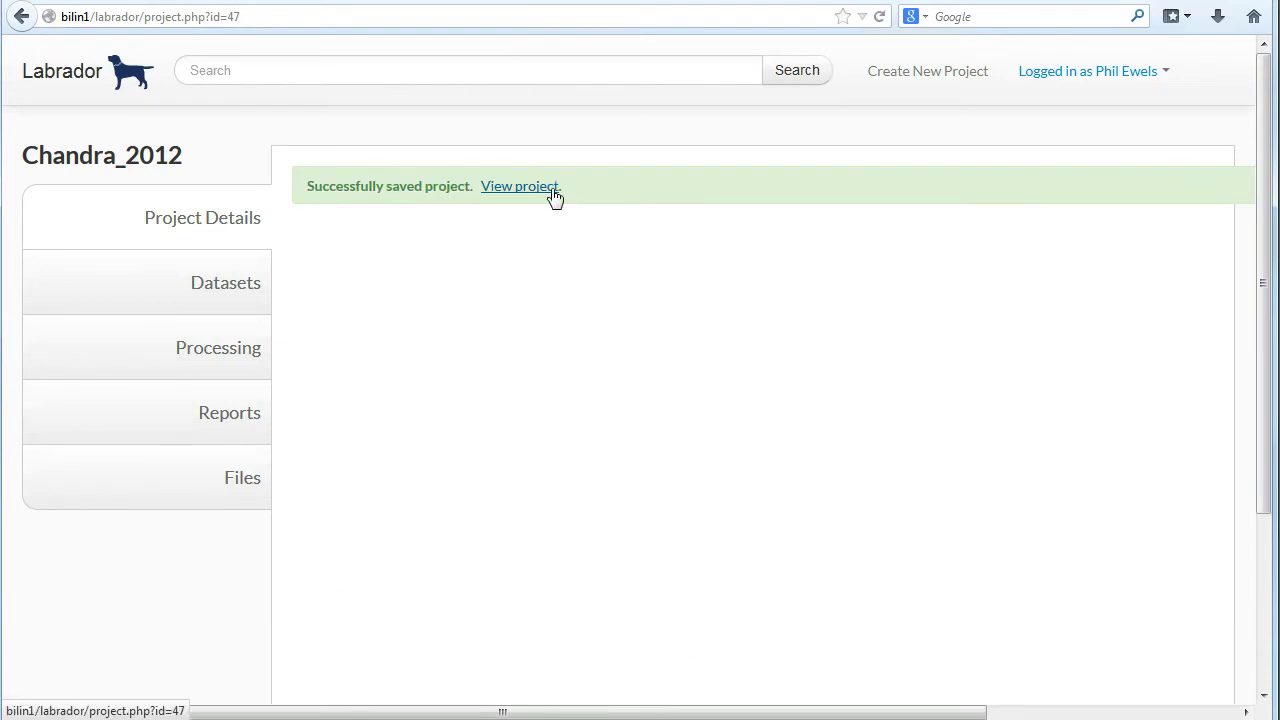
click(520, 187)
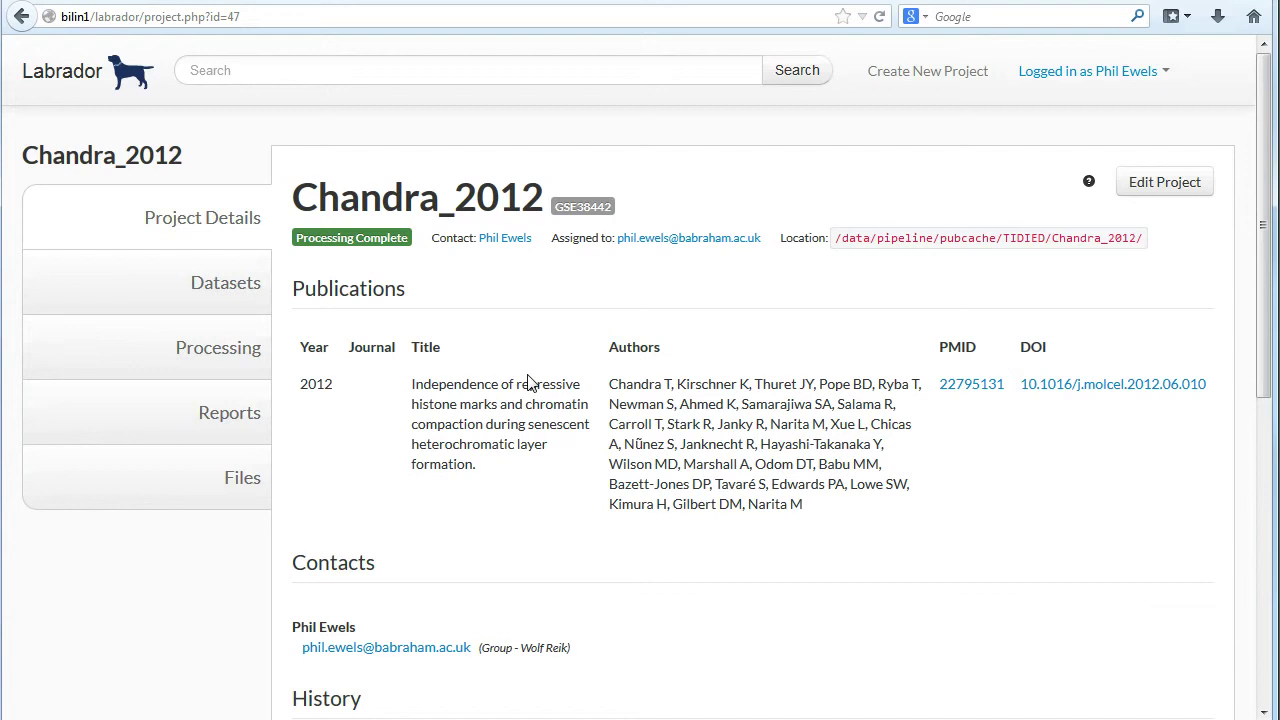
List the projects assigned to the logged-in account and check them against the Processing Complete key
click(1096, 80)
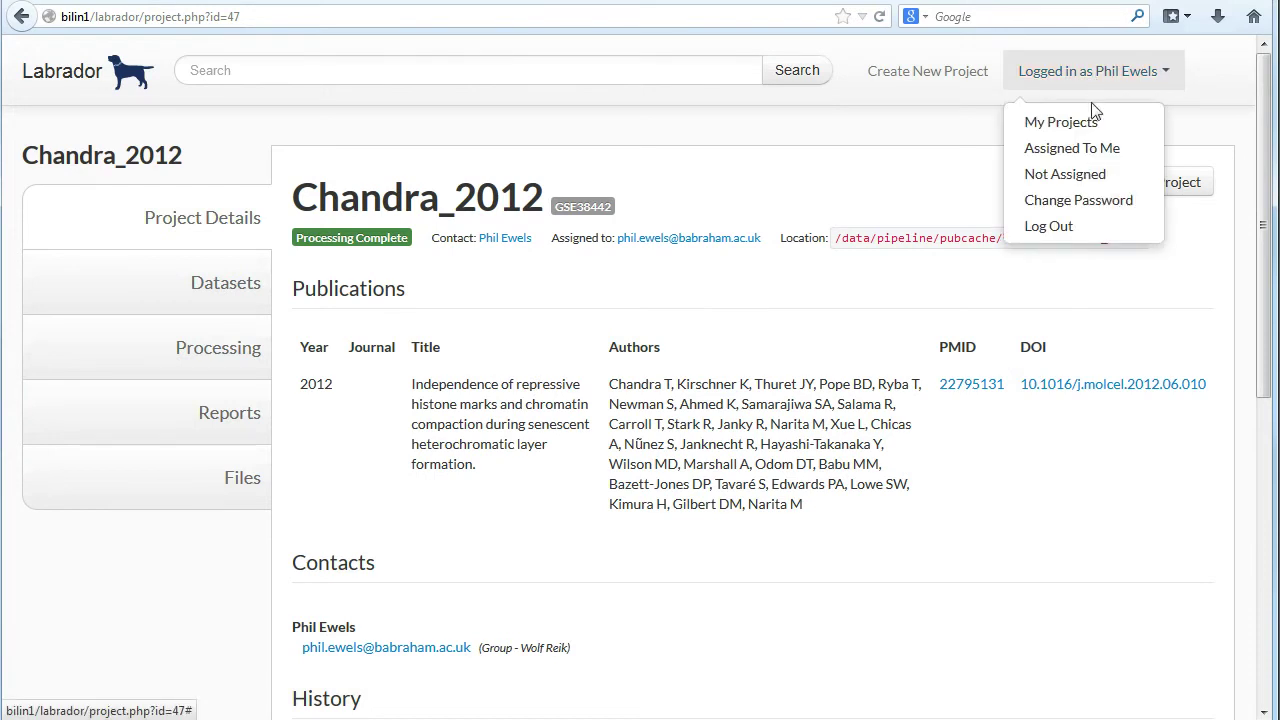
click(1087, 158)
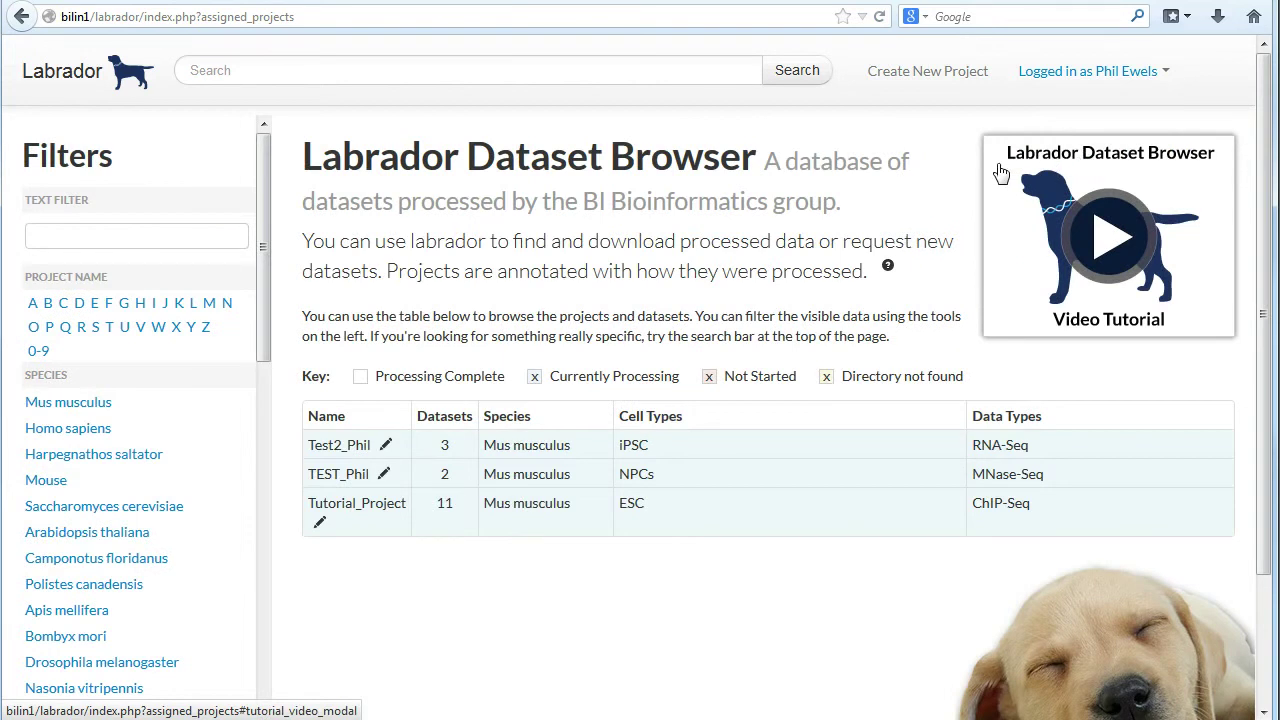
click(362, 380)
click(362, 380)
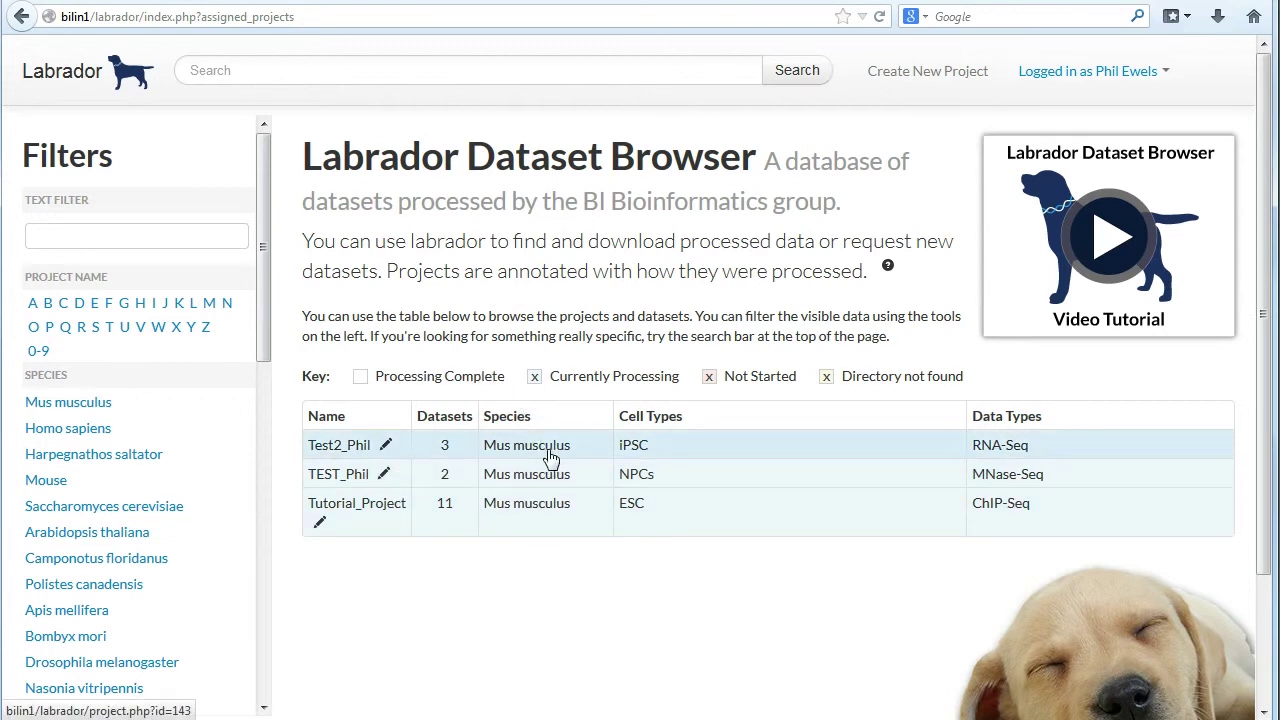
List the projects not assigned to anyone, then return to the Labrador home page
click(1147, 78)
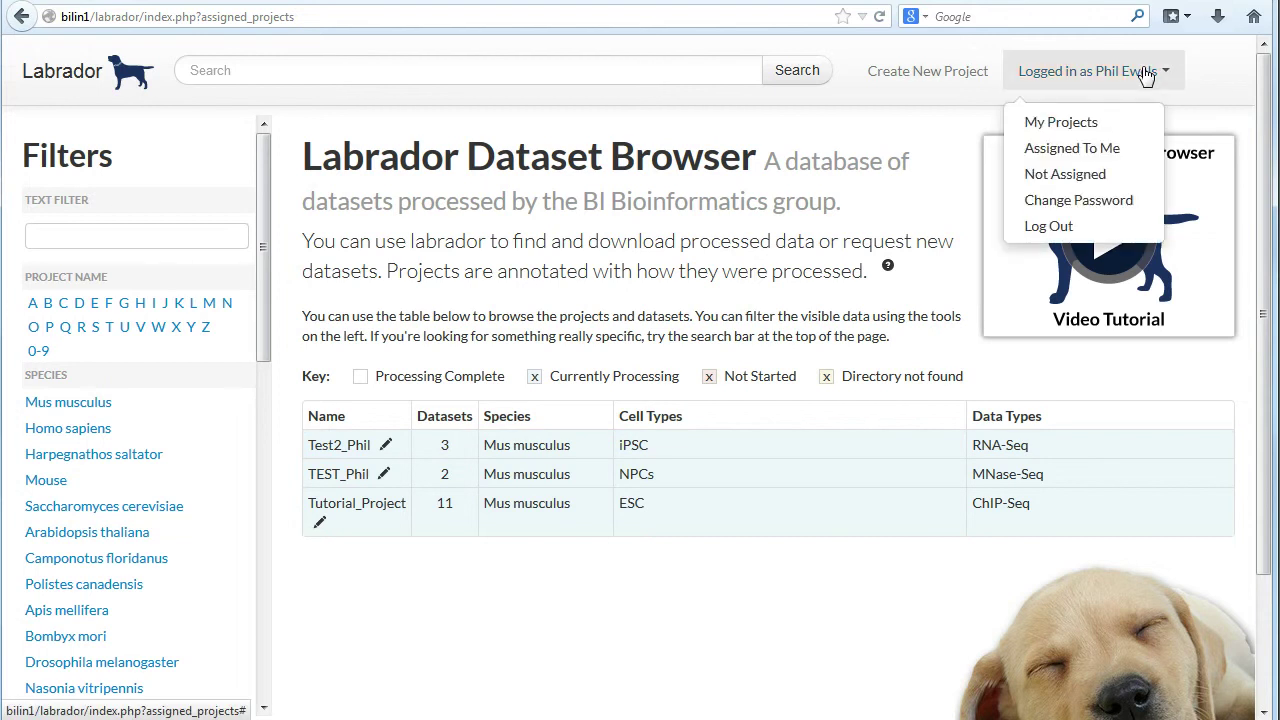
click(1113, 180)
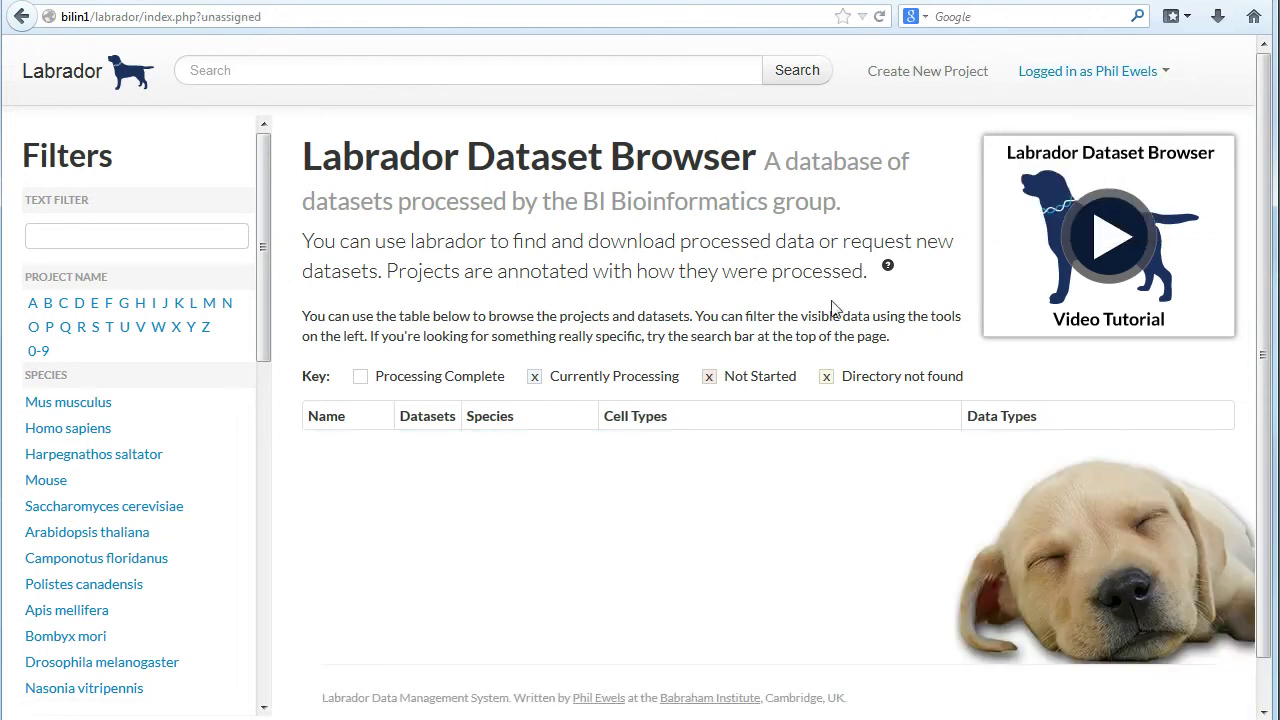
click(1126, 78)
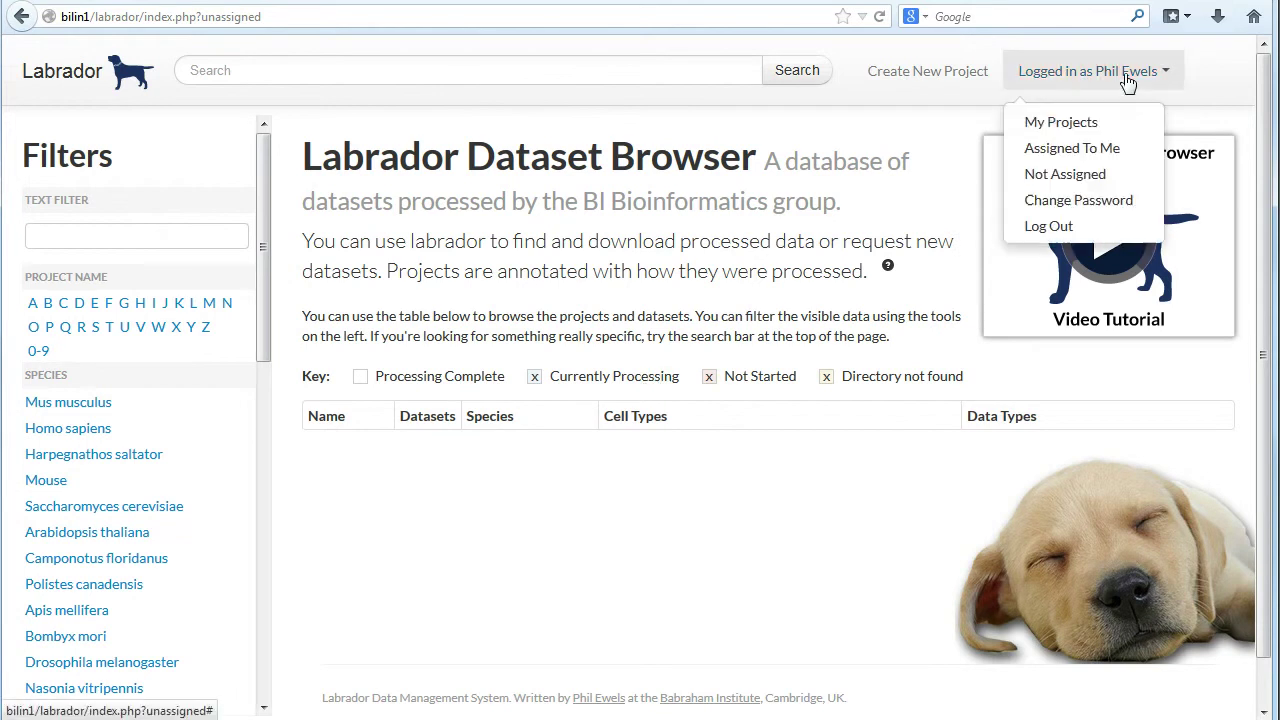
click(48, 78)
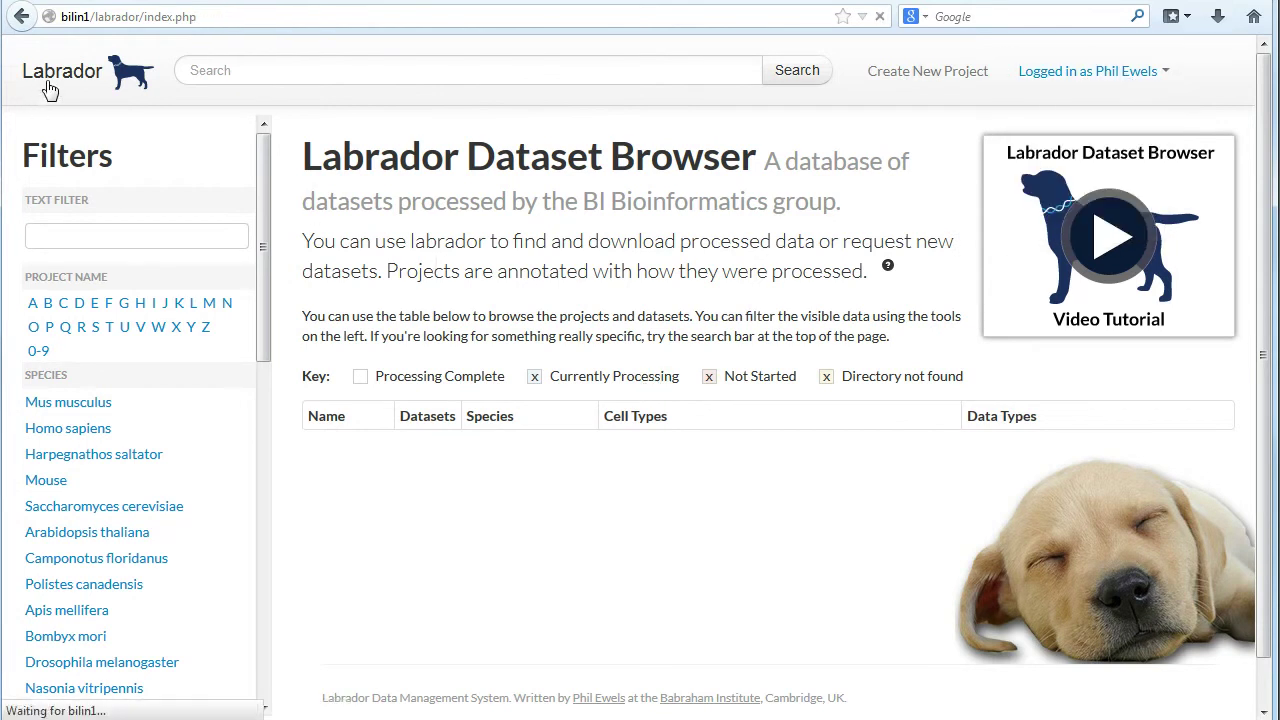